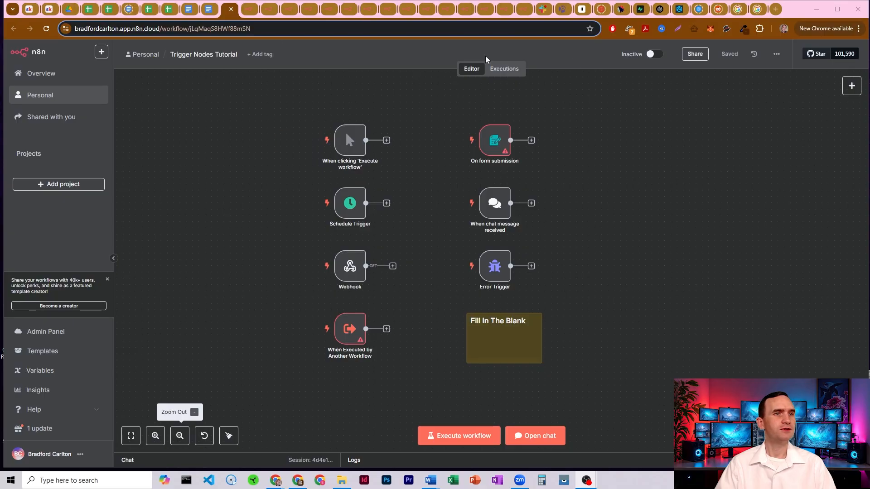
Create a new personal-space workflow from the sidebar's + menu, opening in a new tab
left_click(101, 54)
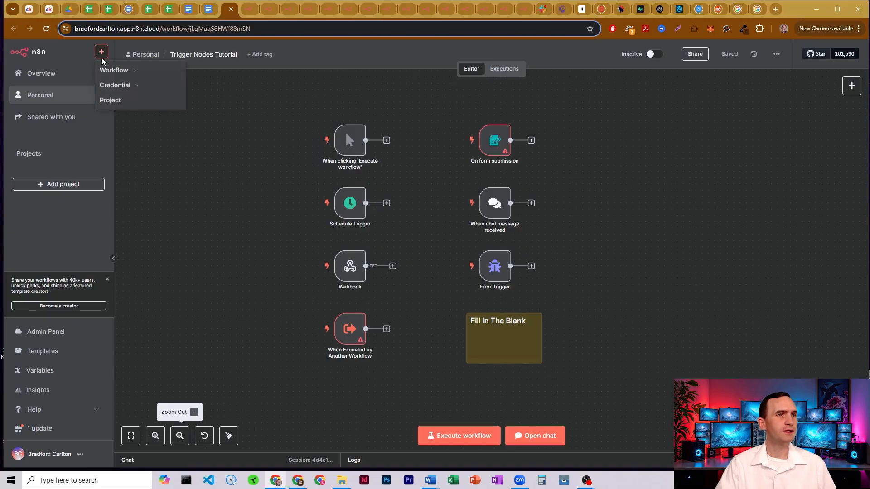
mouse_move(111, 73)
left_click(230, 87)
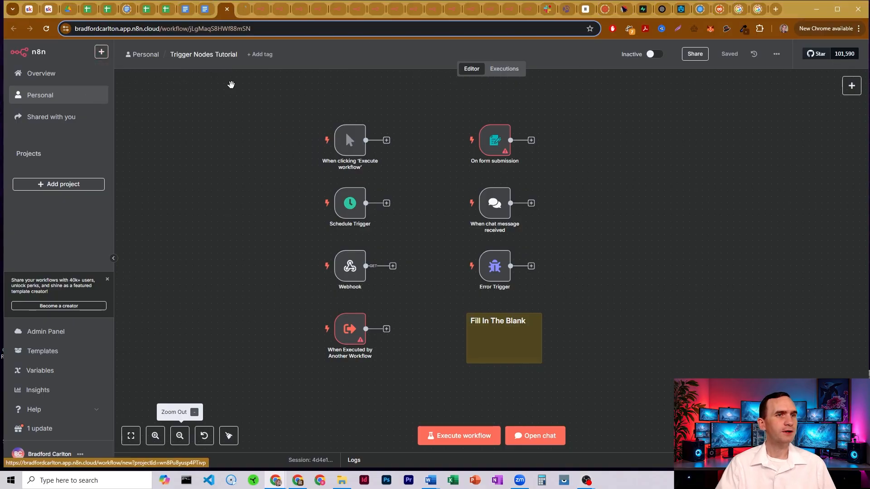
Preview the trigger list in blank 'My workflow 4', then close that tab to return to the tutorial
left_click(244, 10)
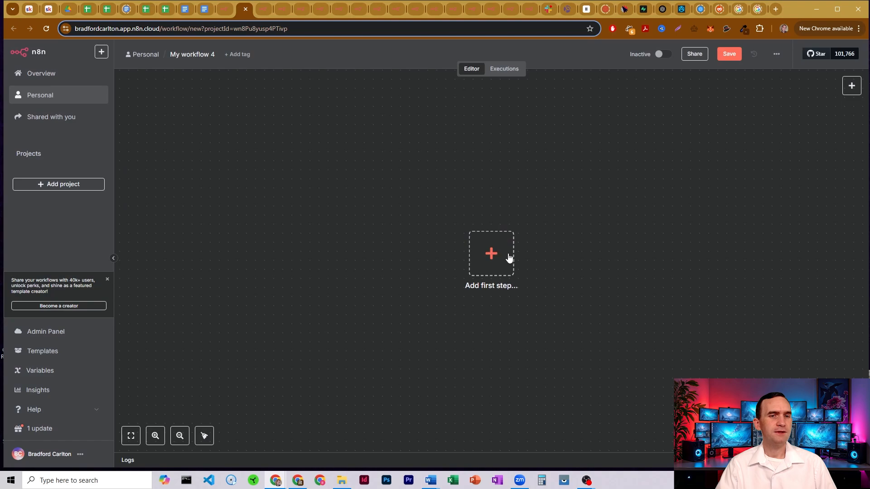
left_click(494, 257)
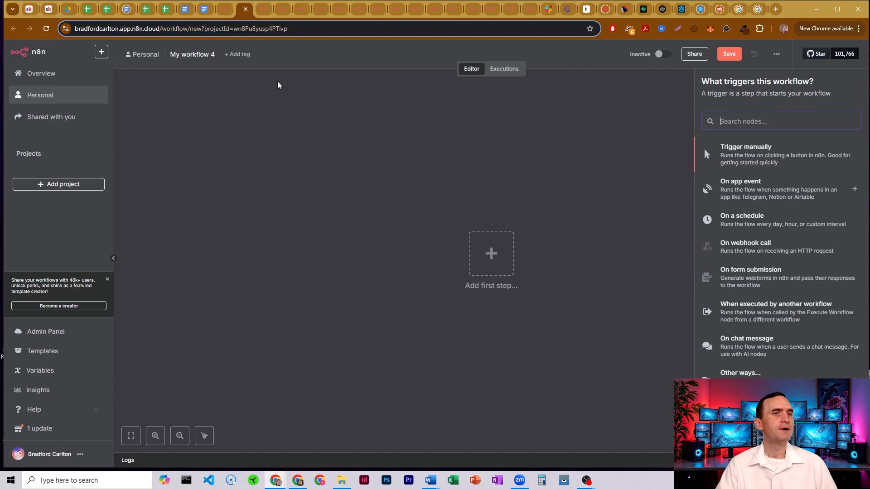
left_click(245, 9)
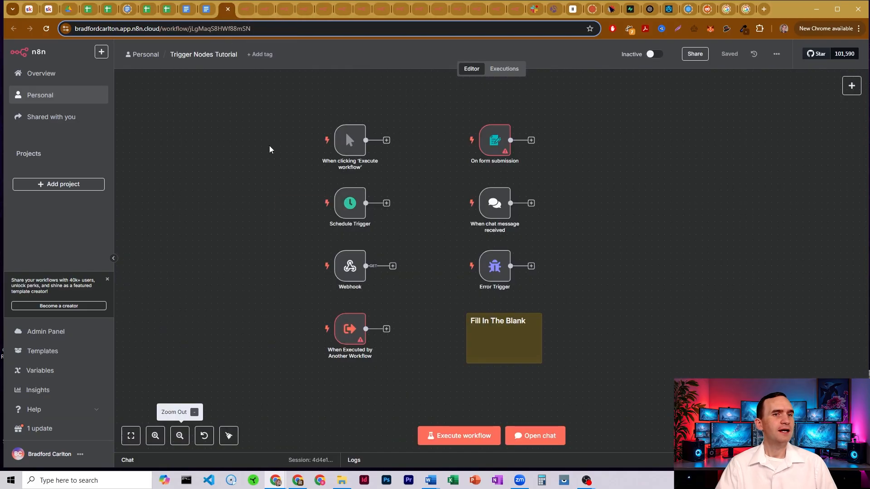
left_click(852, 85)
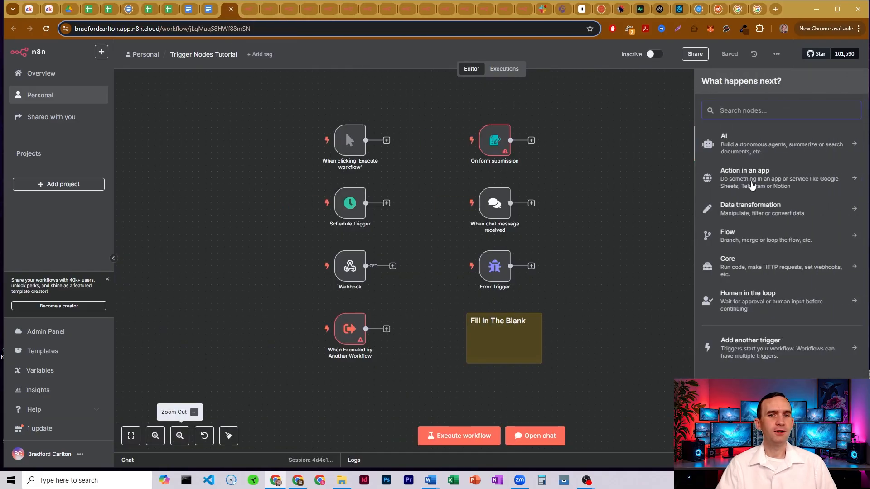
left_click(753, 351)
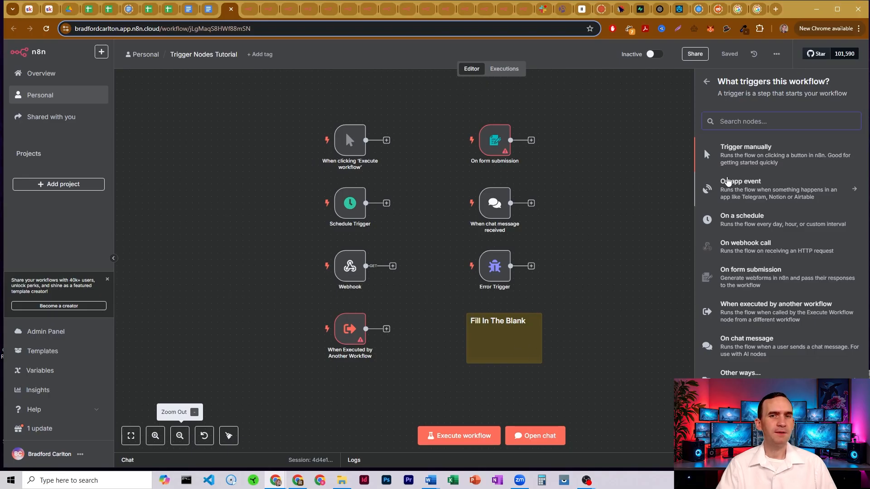
left_click(644, 160)
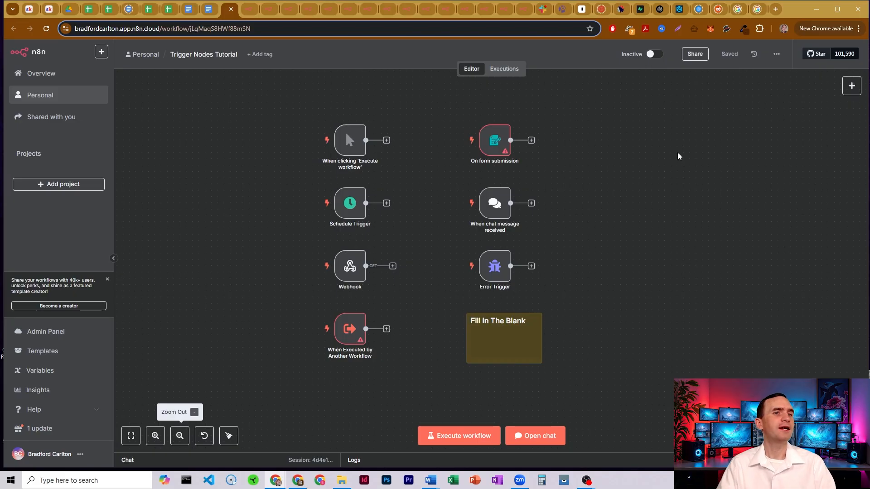
mouse_move(359, 116)
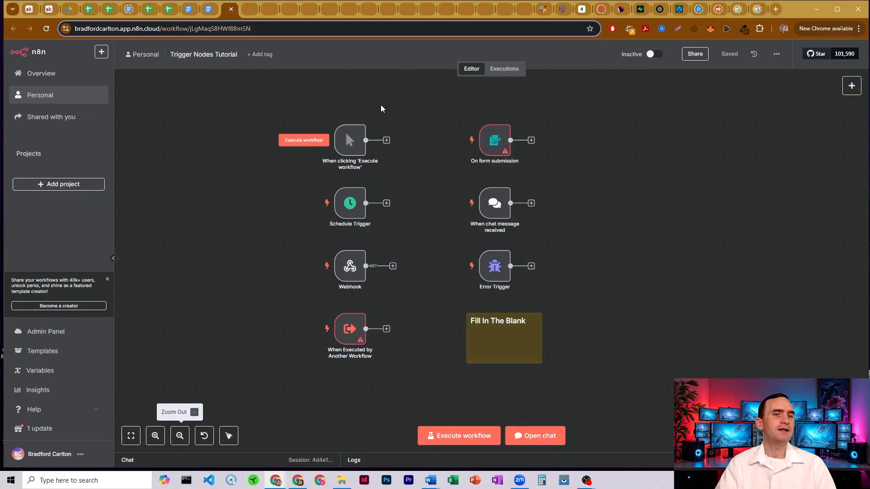
mouse_move(352, 141)
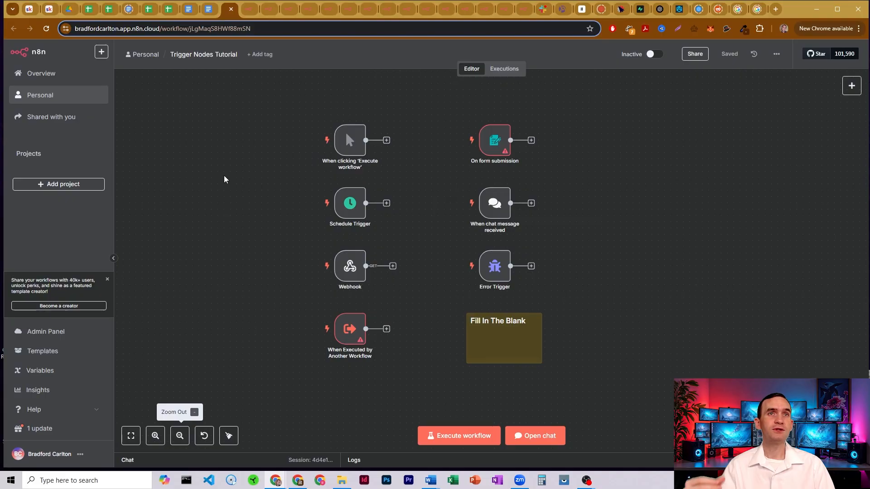
Open the Schedule Trigger and try the Custom (Cron) trigger interval
double_click(357, 203)
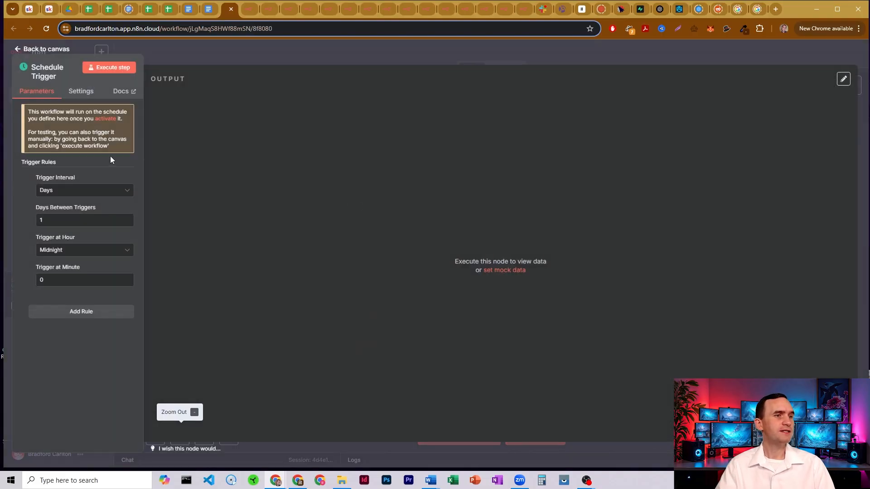
left_click(127, 191)
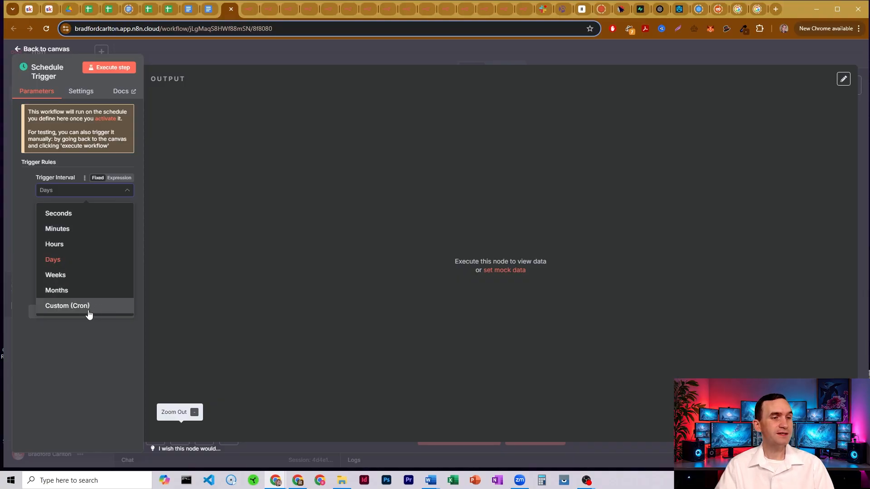
left_click(89, 390)
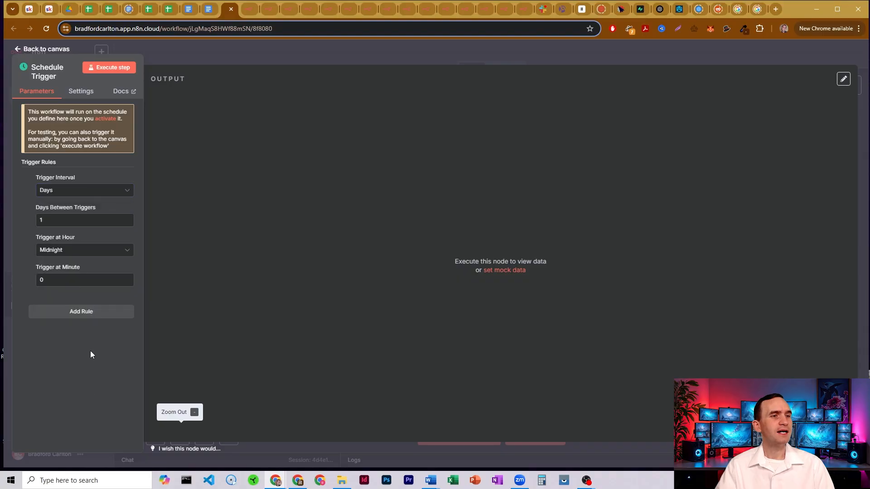
left_click(118, 191)
left_click(86, 307)
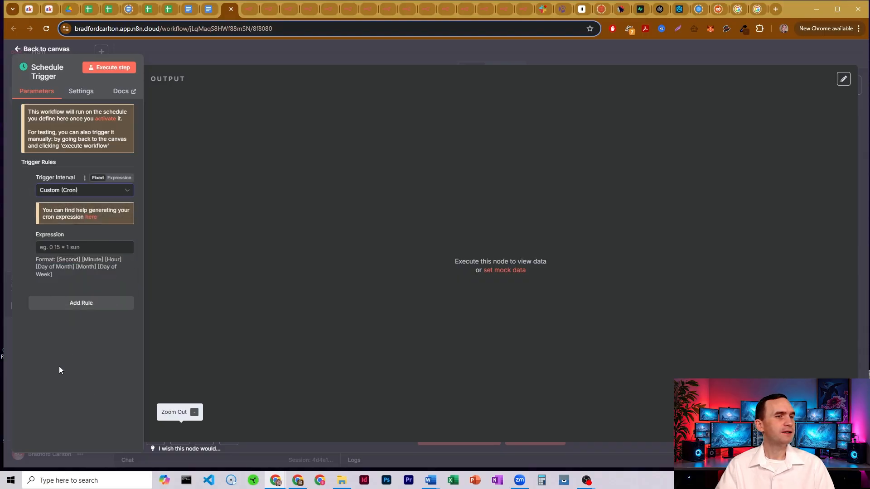
left_click(78, 247)
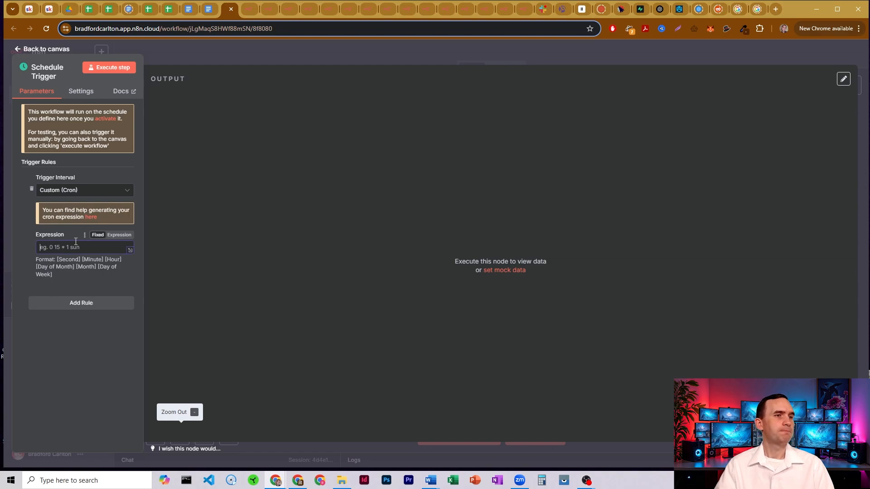
Set the schedule to every week on Sunday at 10am, minute 17
left_click(90, 190)
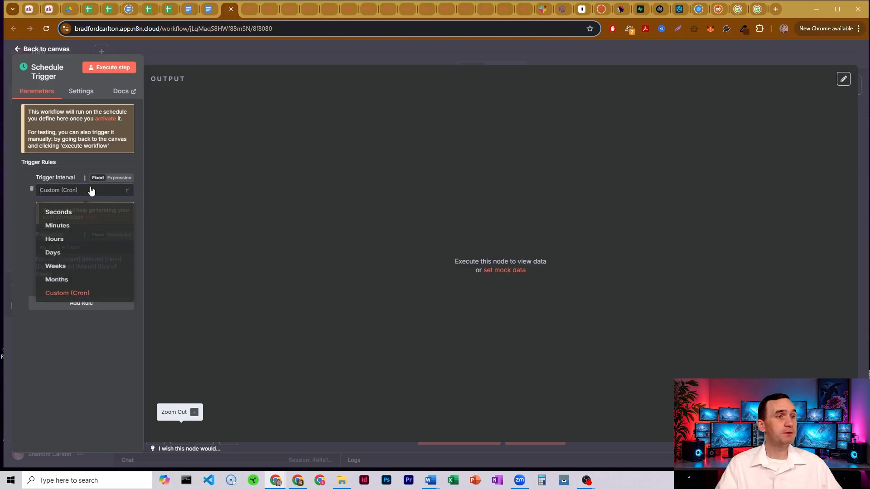
left_click(69, 261)
left_click(64, 249)
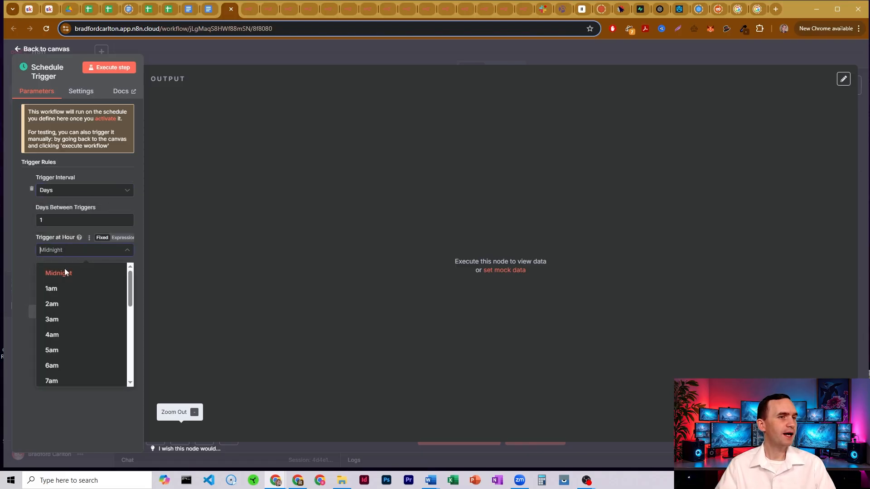
scroll(73, 335, "down", 3)
left_click(70, 339)
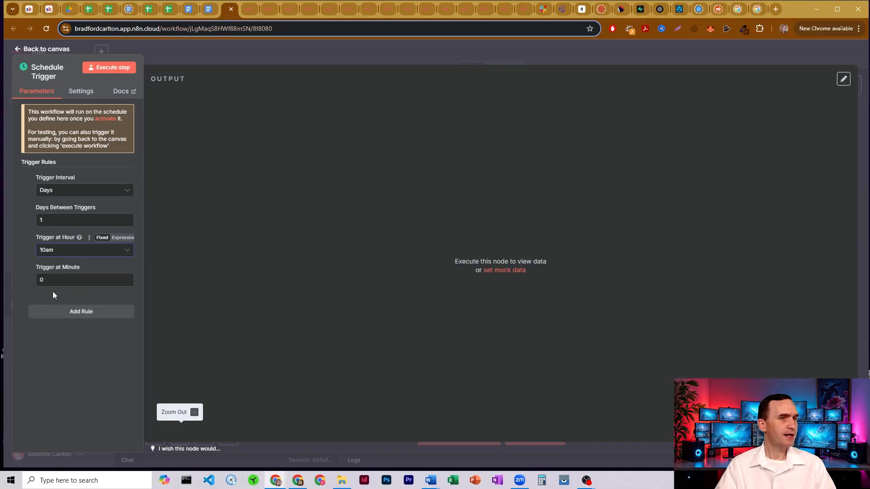
left_click_drag(44, 281, 32, 280)
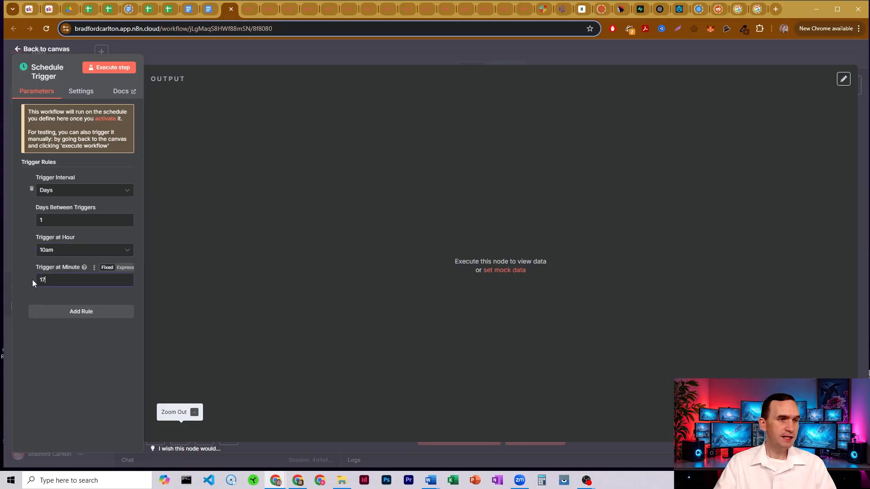
type("17")
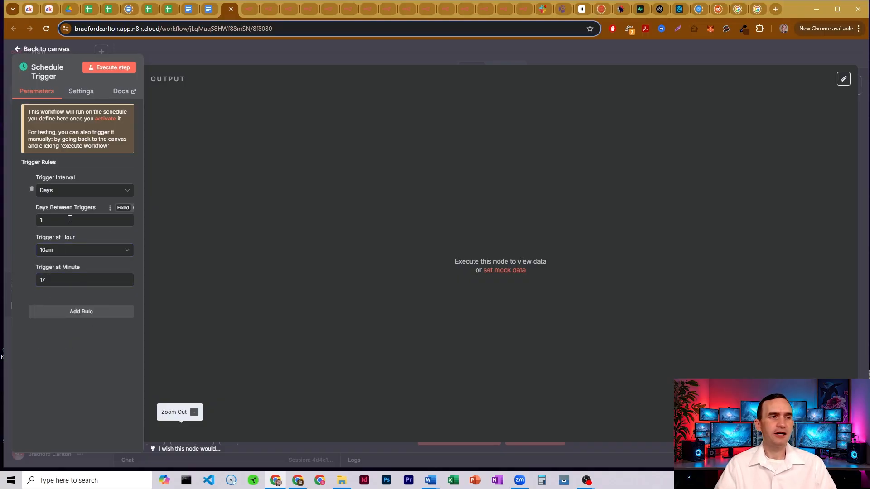
left_click(77, 190)
left_click(55, 275)
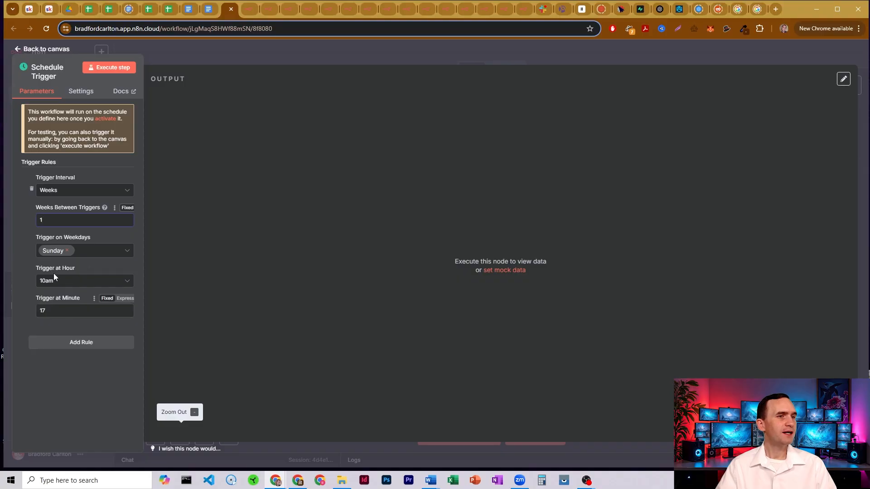
Try the Minutes, Seconds and Hours trigger intervals on the Schedule Trigger
left_click(74, 190)
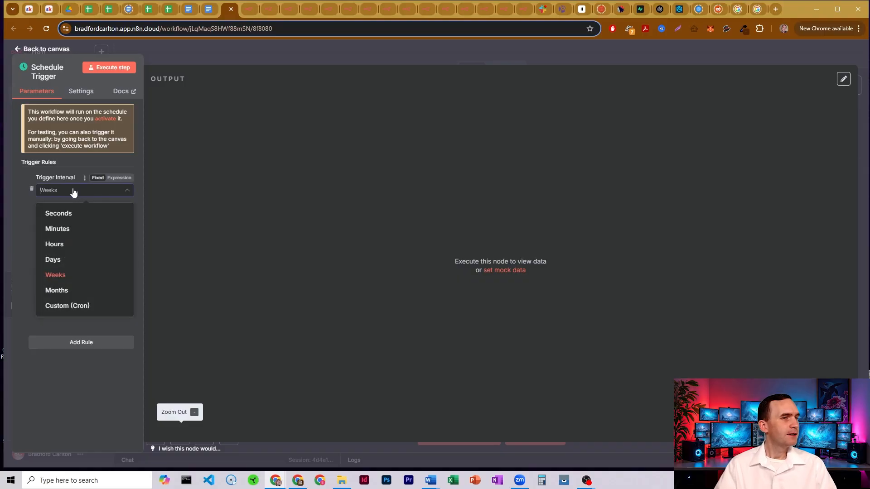
left_click(64, 228)
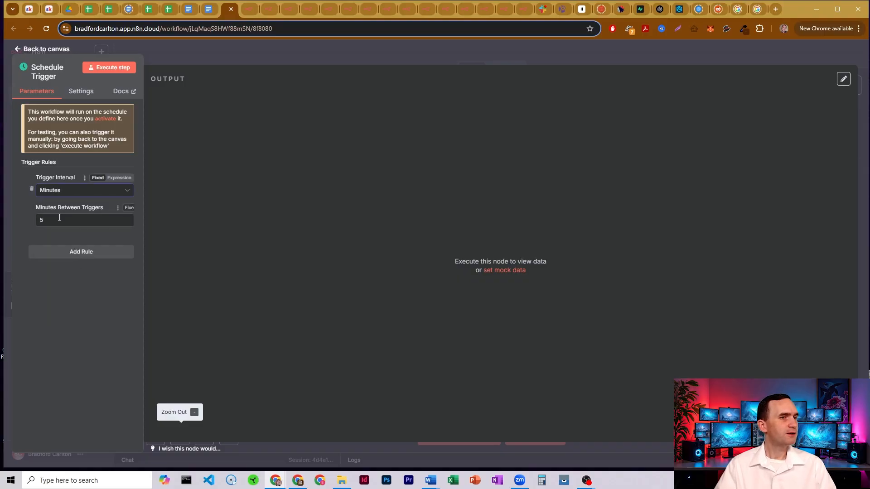
left_click(85, 218)
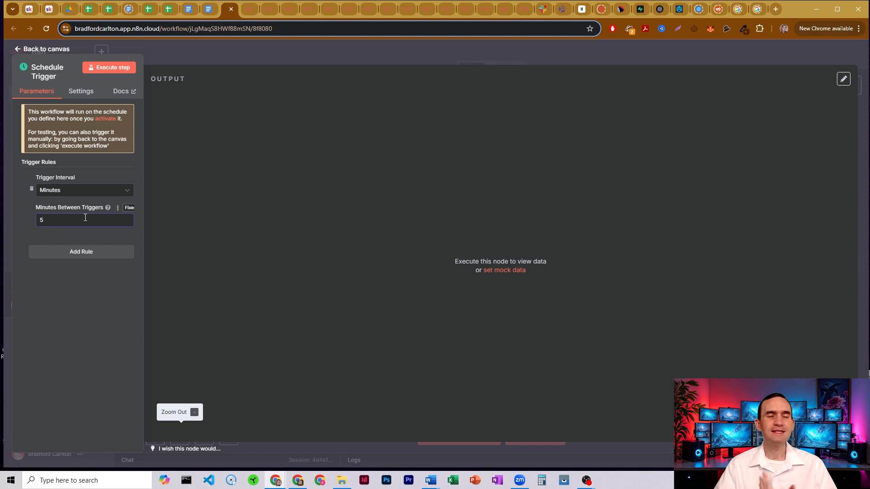
left_click(70, 191)
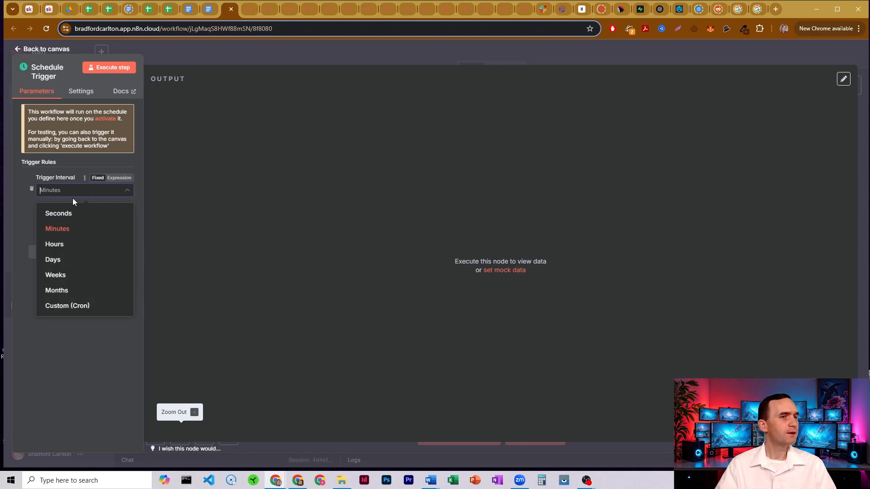
left_click(72, 211)
left_click(72, 192)
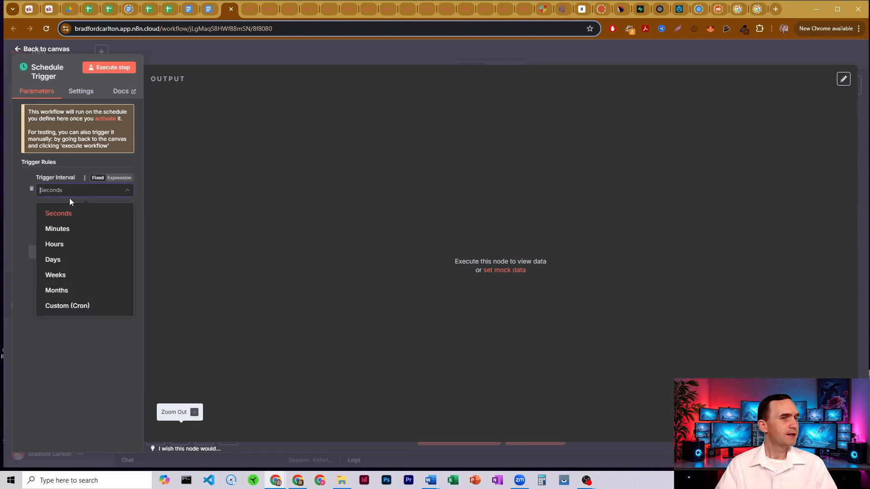
left_click(68, 244)
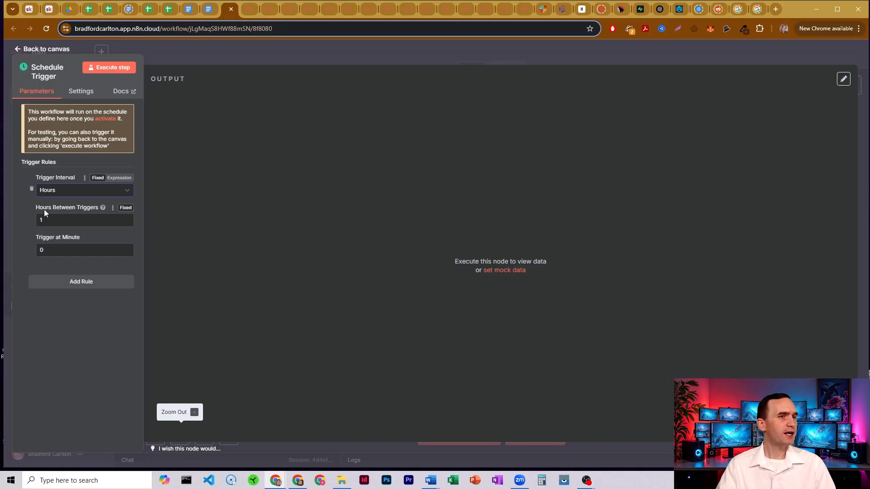
left_click_drag(50, 250, 29, 251)
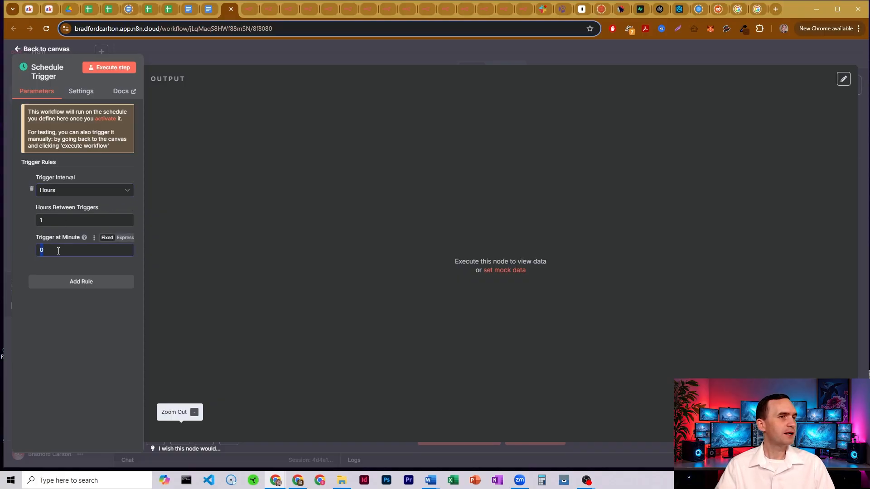
Set the interval to Months (day 1, midnight) and return to the canvas
left_click(74, 192)
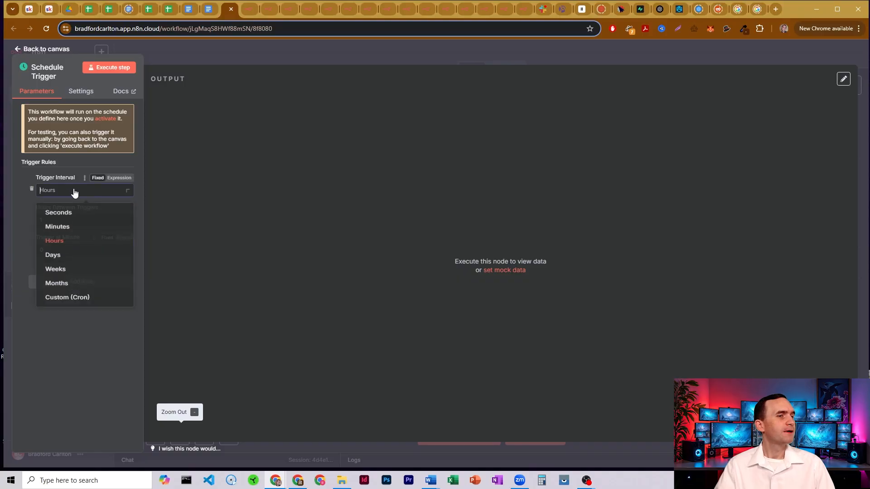
left_click(66, 283)
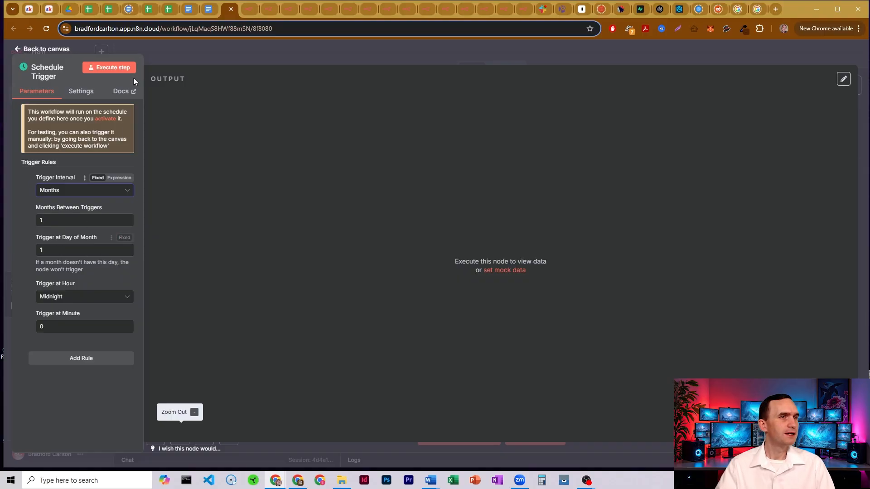
left_click(163, 55)
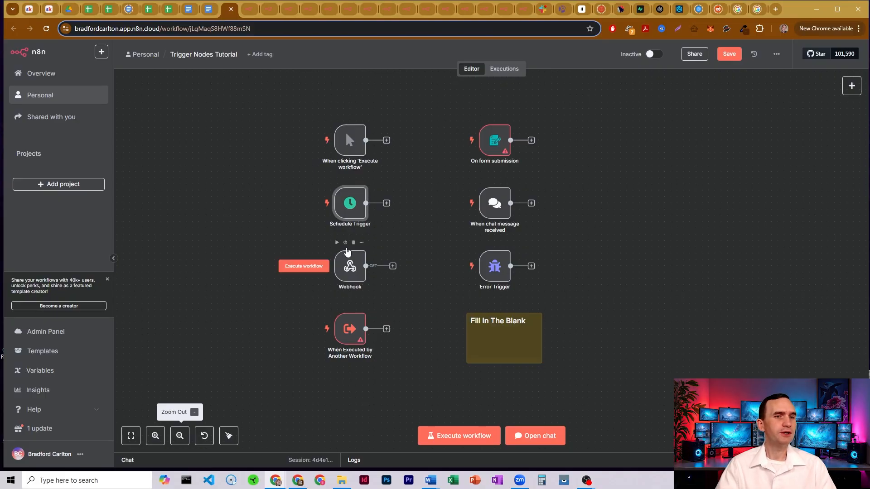
Open the Webhook node, show its Production URL and set HTTP Method to POST
mouse_move(350, 267)
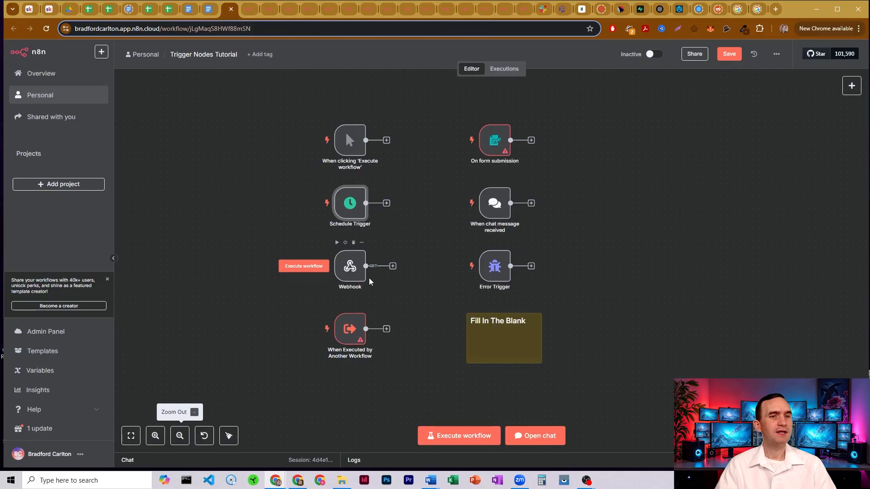
left_click(350, 267)
double_click(350, 267)
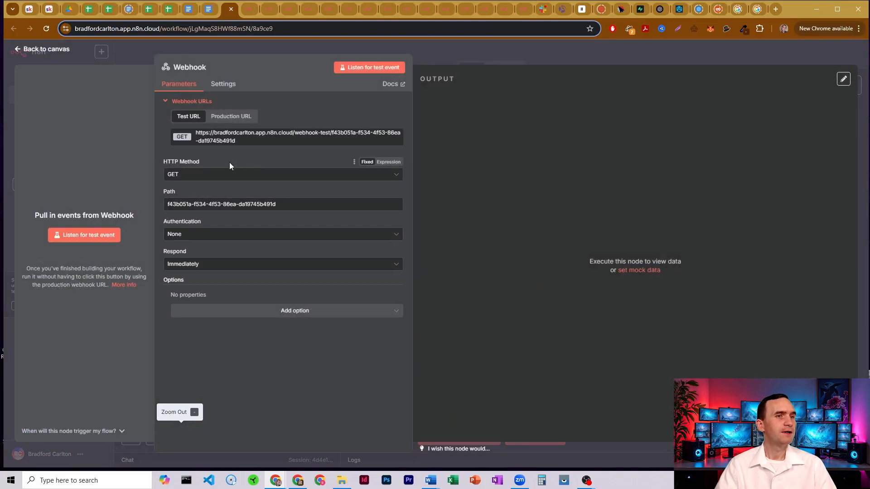
left_click(227, 118)
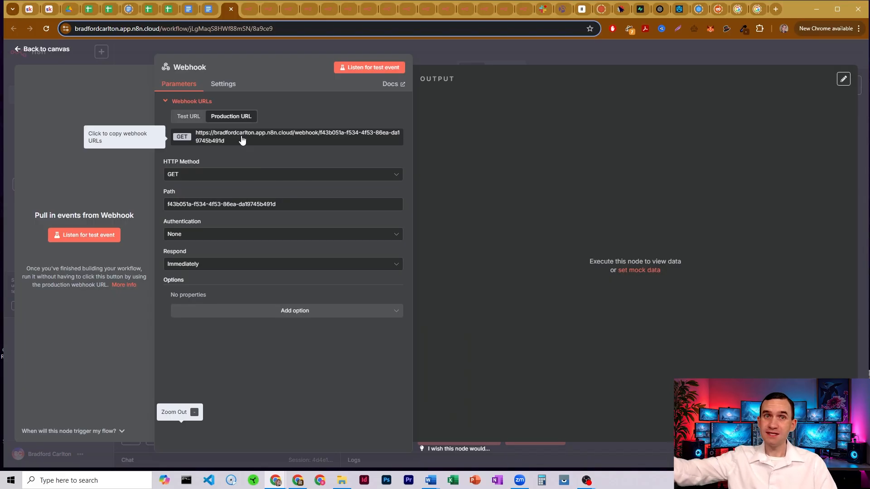
left_click(262, 174)
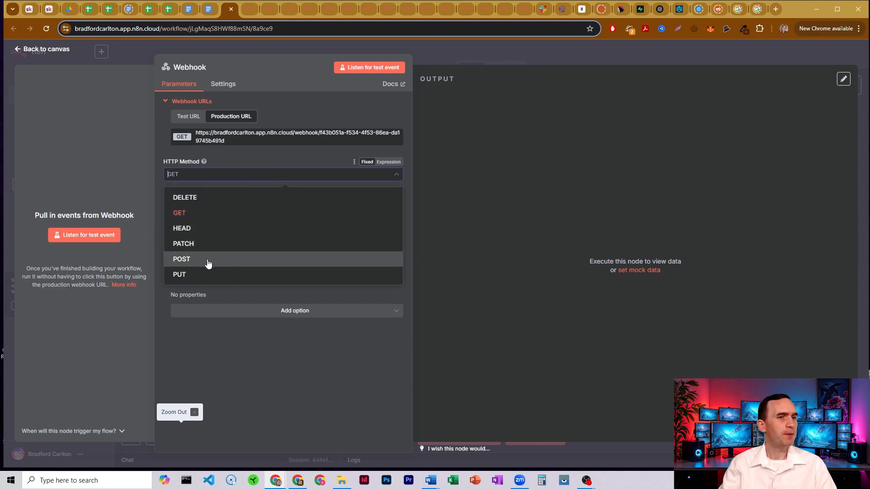
left_click(245, 175)
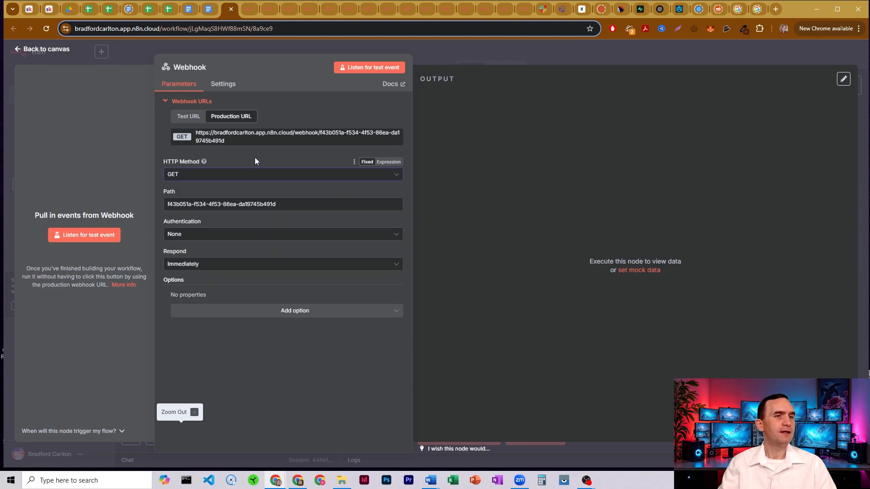
left_click(249, 179)
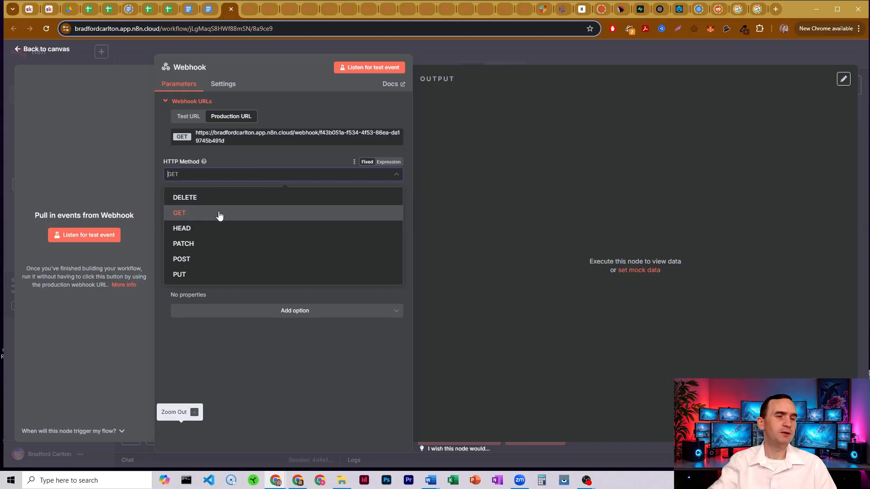
left_click(208, 260)
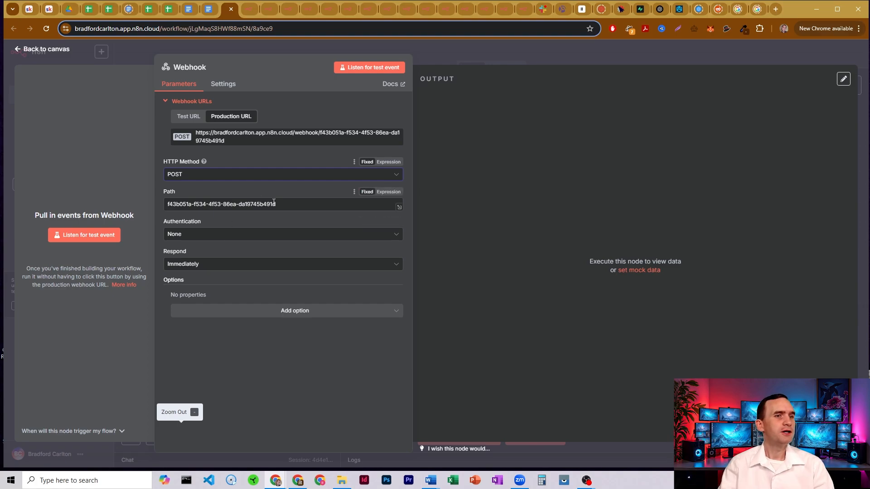
Set the webhook path to 'test' and compare its Test and Production URLs
left_click_drag(271, 199, 167, 204)
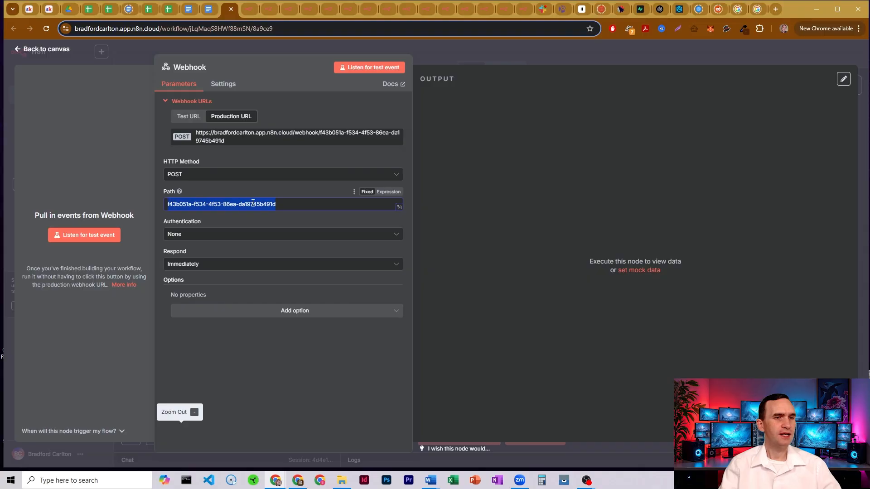
type("test")
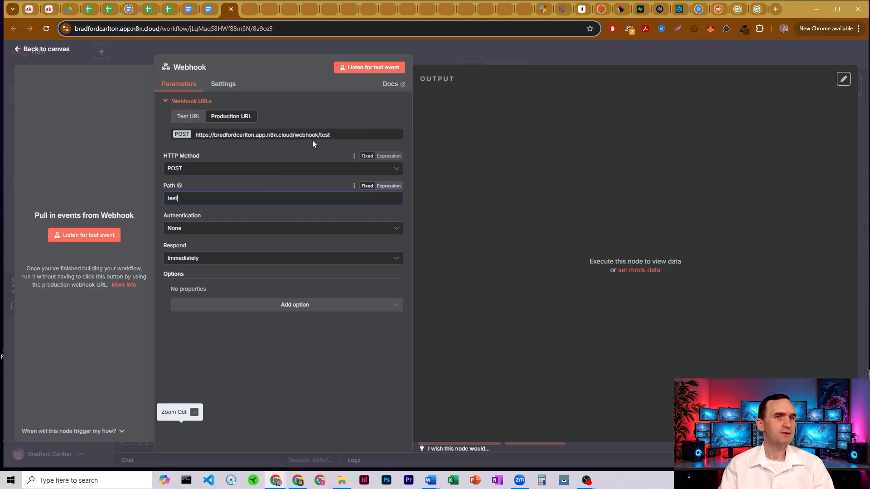
left_click(287, 154)
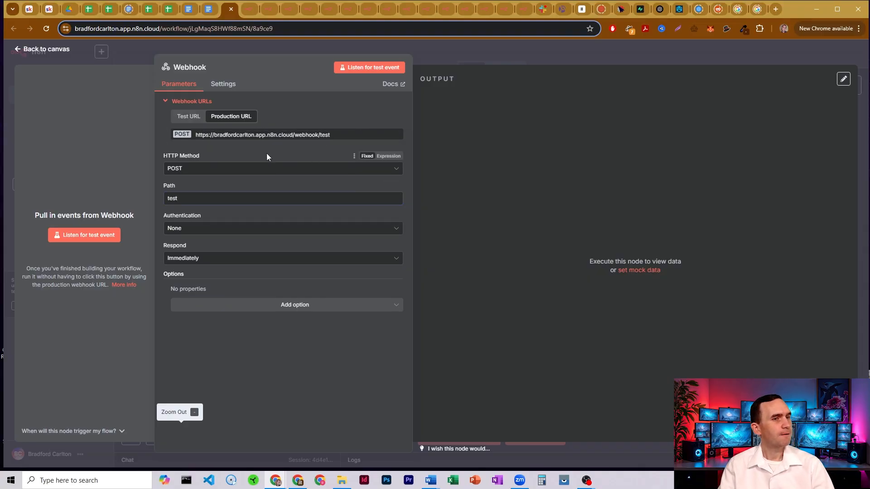
left_click(188, 116)
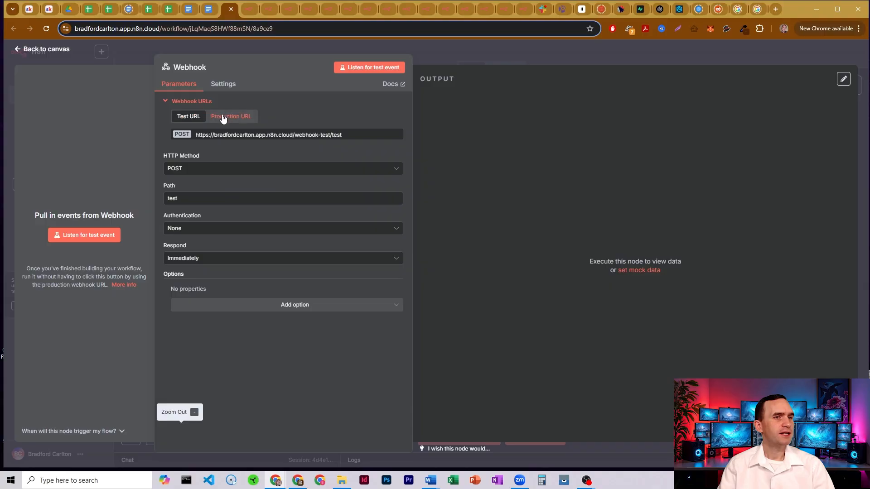
left_click(221, 116)
left_click(191, 118)
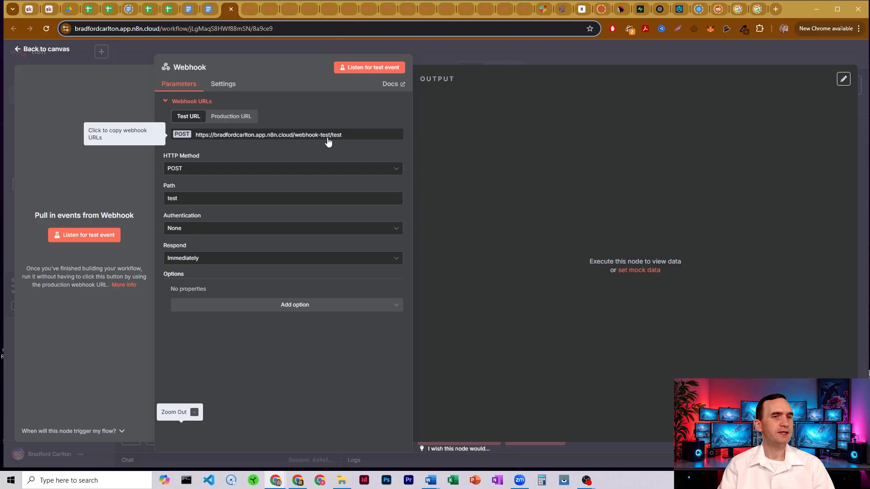
left_click(230, 118)
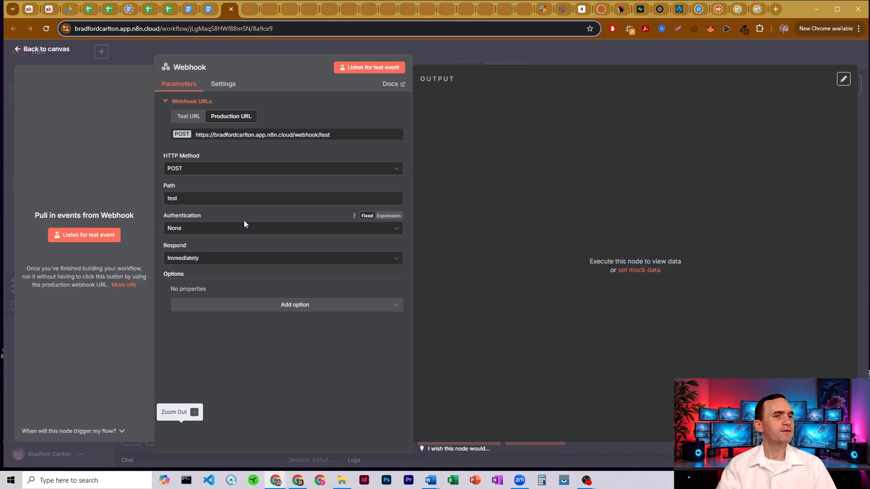
Keep Respond set to Immediately, check the extra options, and return to the canvas
left_click(319, 263)
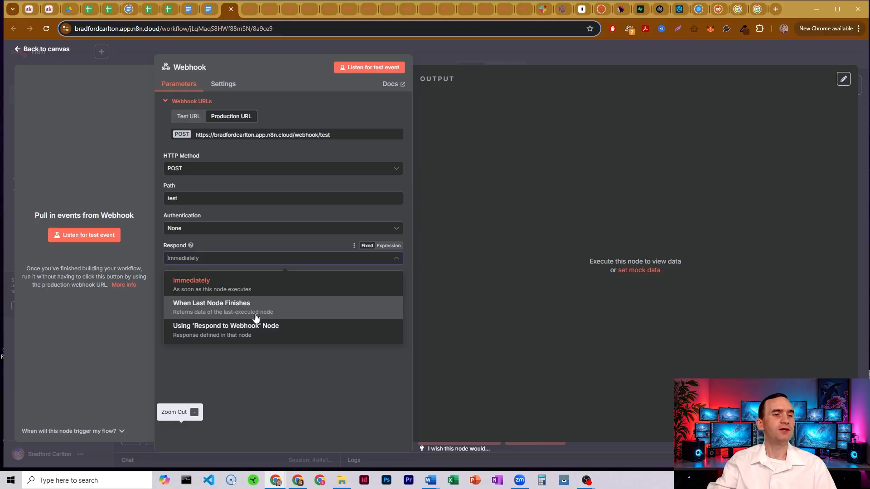
left_click(246, 238)
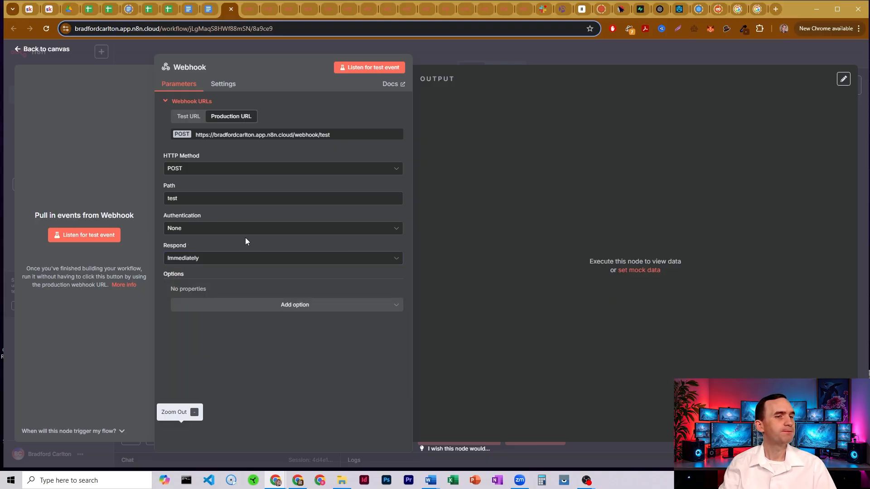
left_click(303, 309)
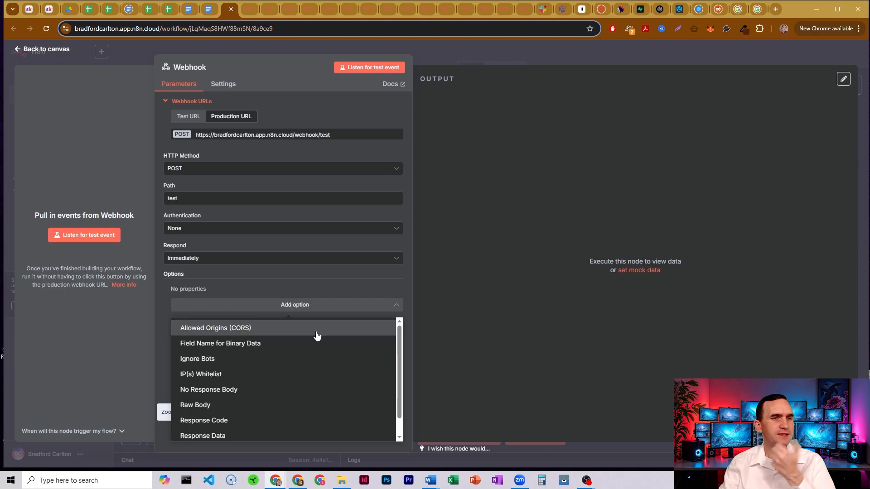
left_click(311, 102)
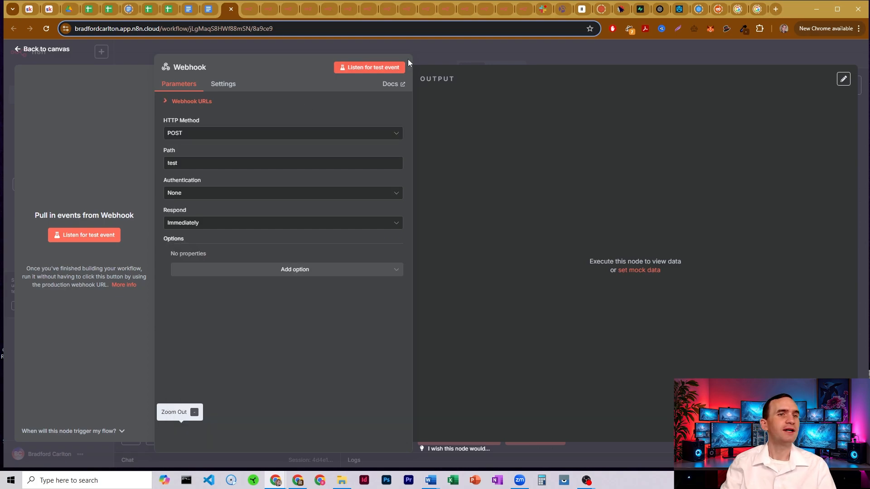
left_click(429, 47)
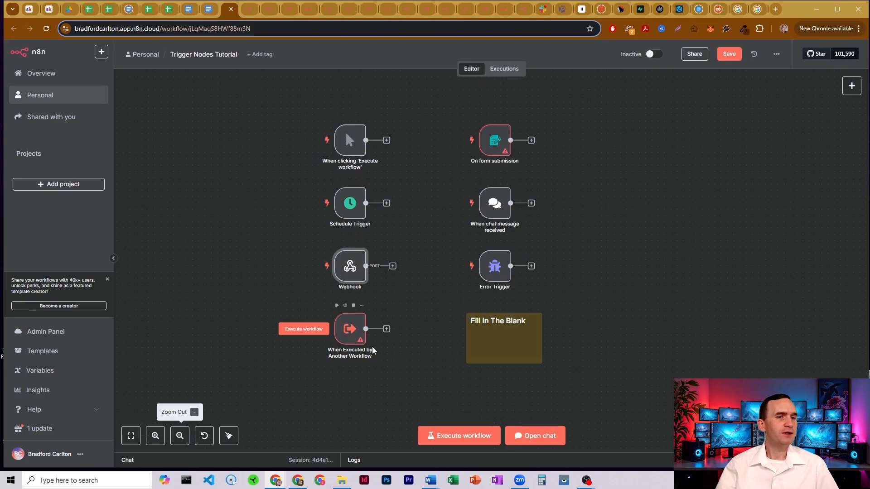
mouse_move(356, 333)
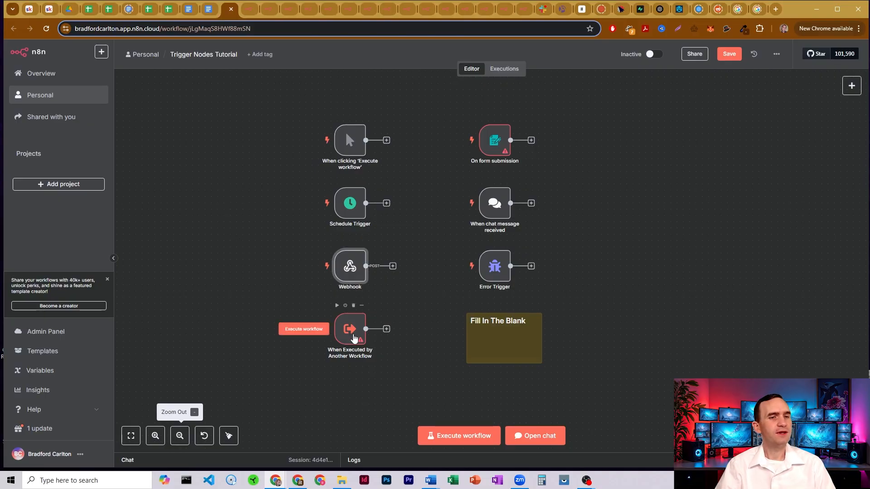
Add String input fields firstName and session_id to the When Executed by Another Workflow trigger
double_click(350, 329)
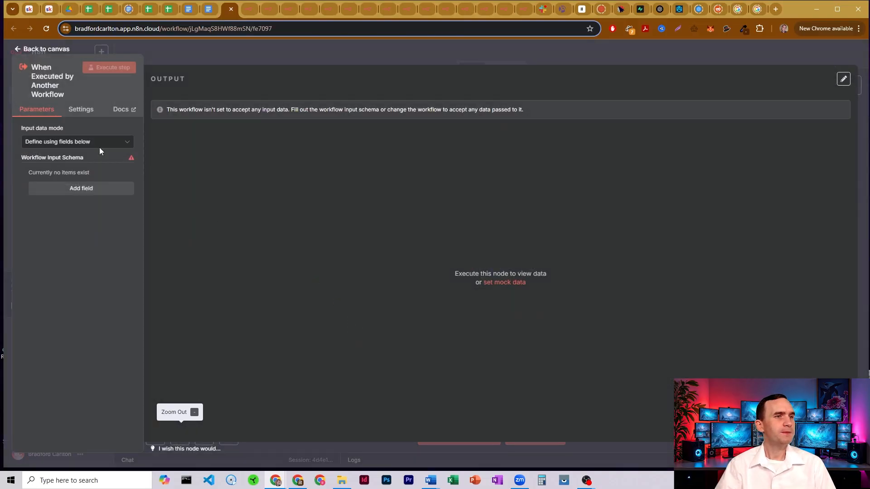
left_click(126, 144)
left_click(73, 158)
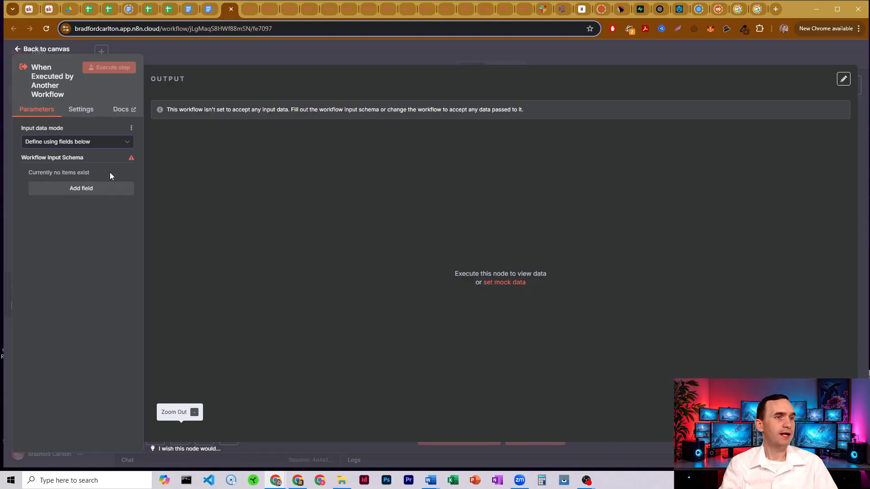
left_click(86, 192)
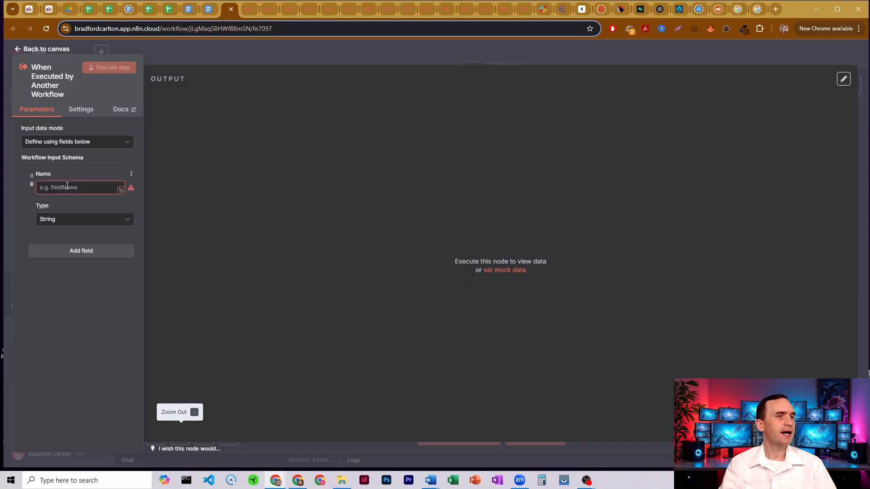
type("firstName")
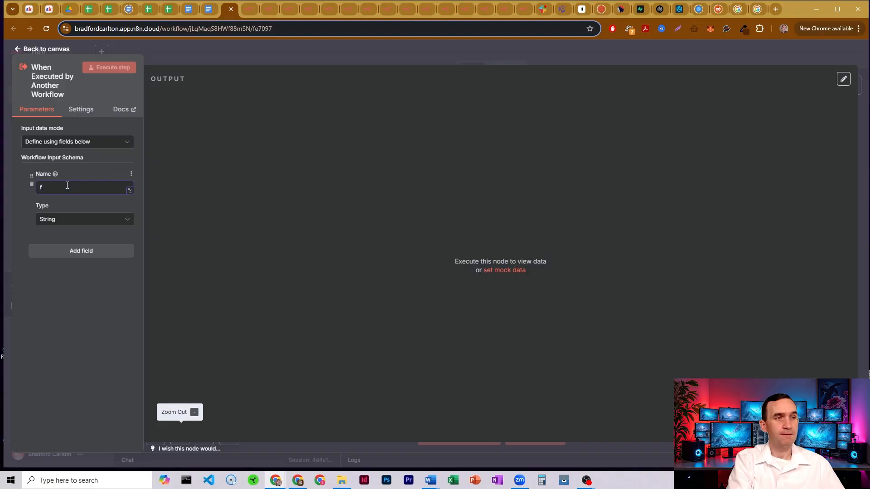
left_click(82, 251)
type("session_id")
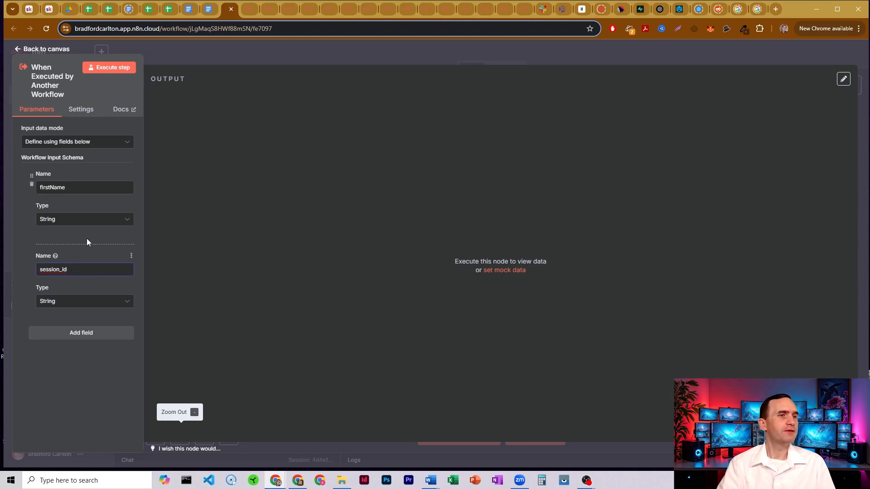
left_click(193, 50)
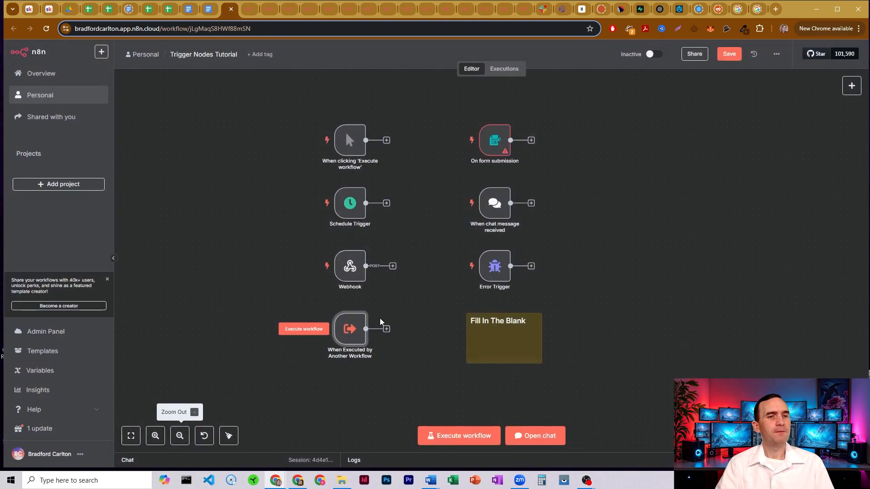
Pan across the Rodger Bot groups, including Weather, then switch to the Contact Database Updater tab
left_click(324, 10)
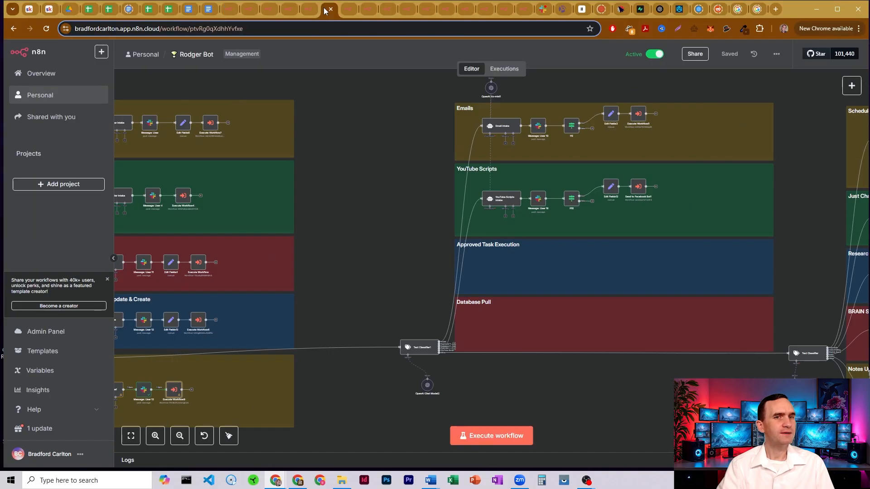
left_click_drag(338, 148, 637, 130)
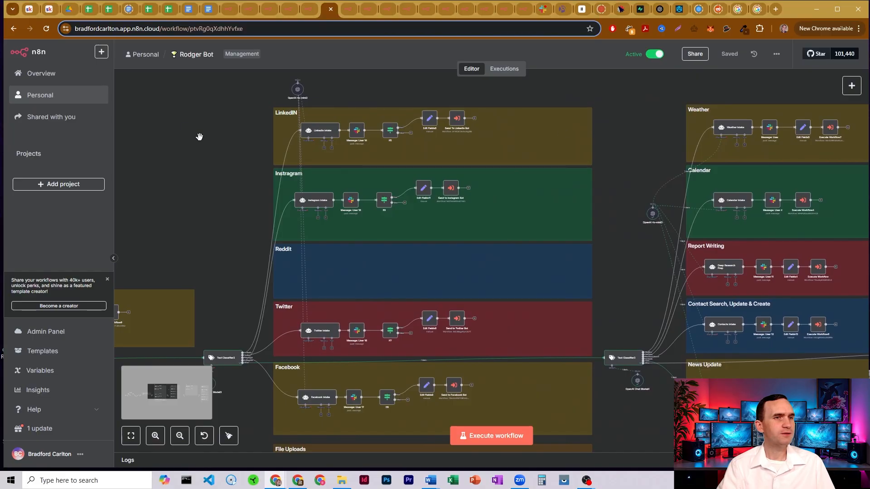
left_click_drag(178, 143, 255, 129)
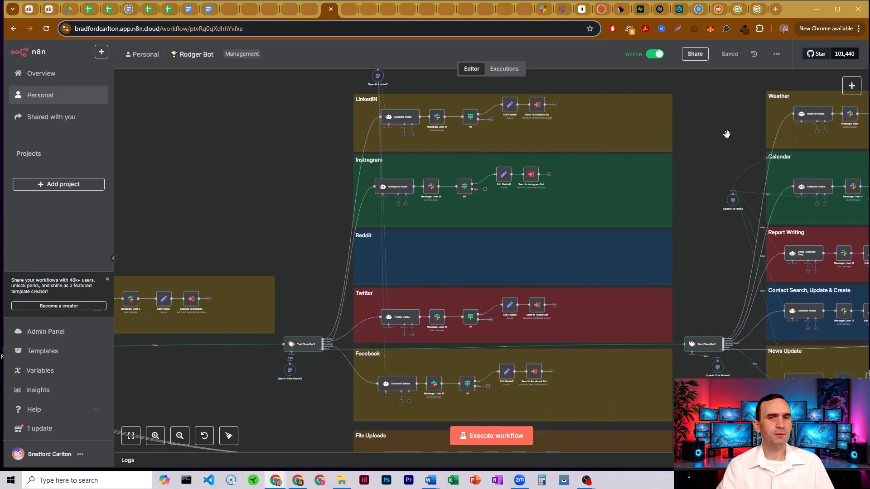
left_click_drag(727, 134, 501, 129)
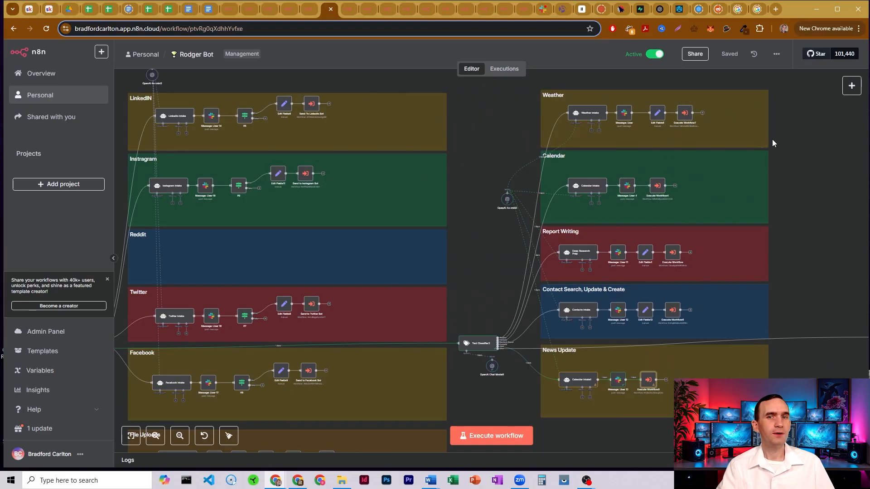
left_click(356, 9)
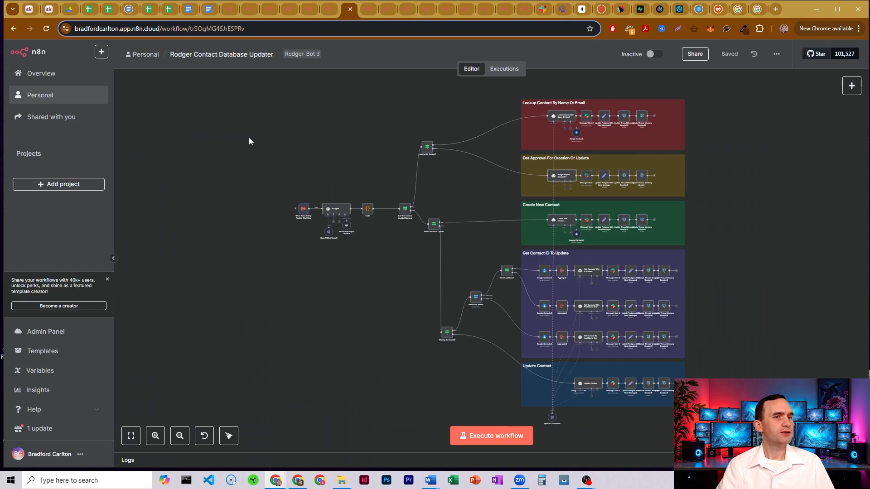
Inspect the updater trigger's previousConversations and userCurrentRequest inputs, then switch back to Rodger Bot
double_click(303, 209)
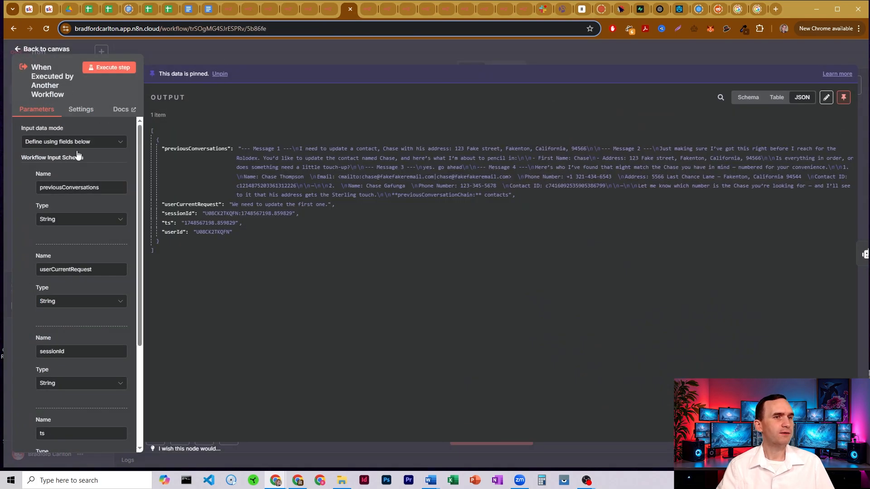
double_click(77, 188)
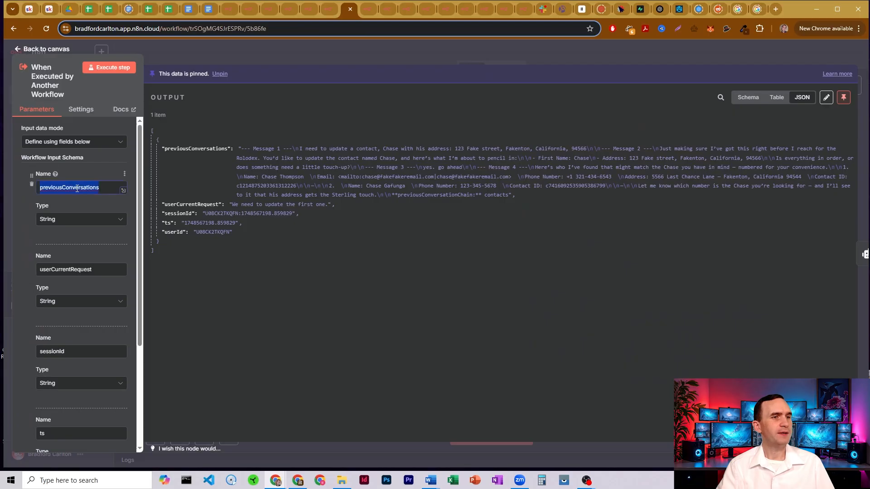
double_click(77, 270)
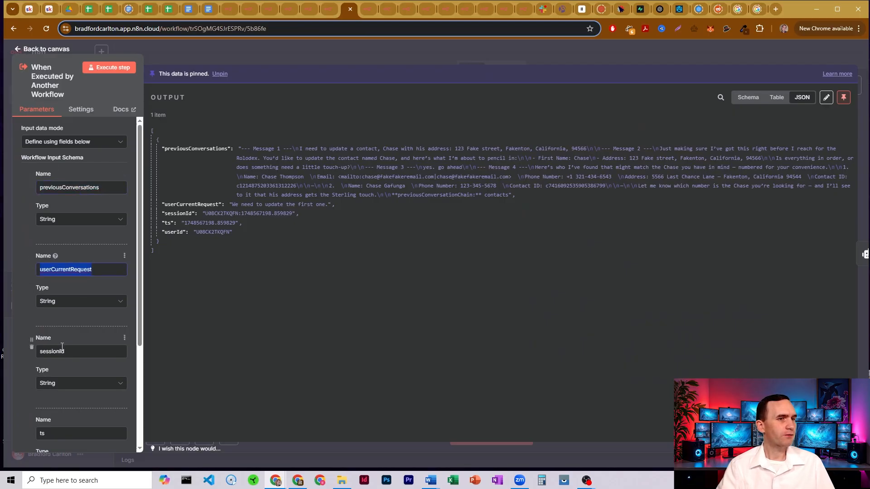
left_click(187, 47)
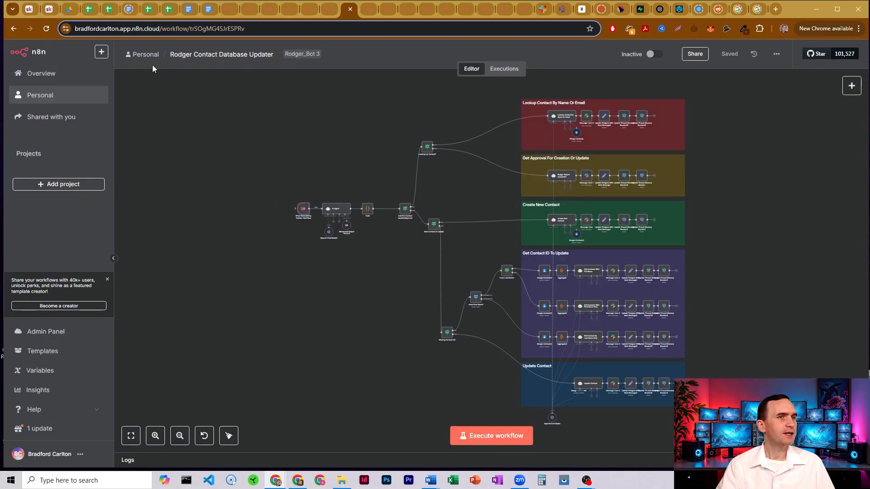
left_click(330, 9)
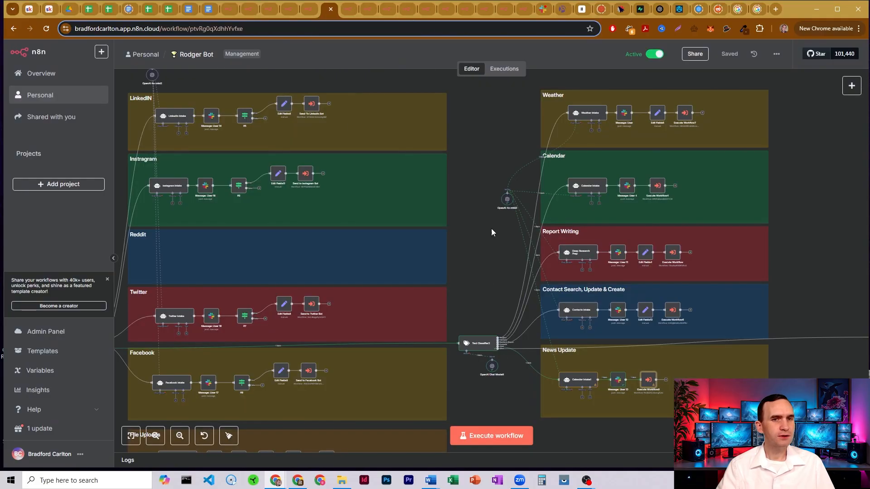
Check the Workflow Inputs on Rodger Bot's Execute Workflow6 node, then switch back to the updater
double_click(674, 313)
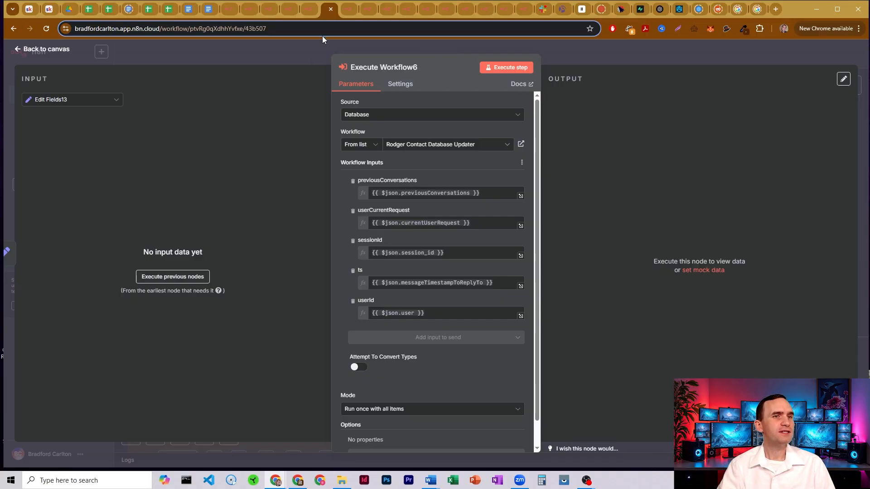
left_click(309, 50)
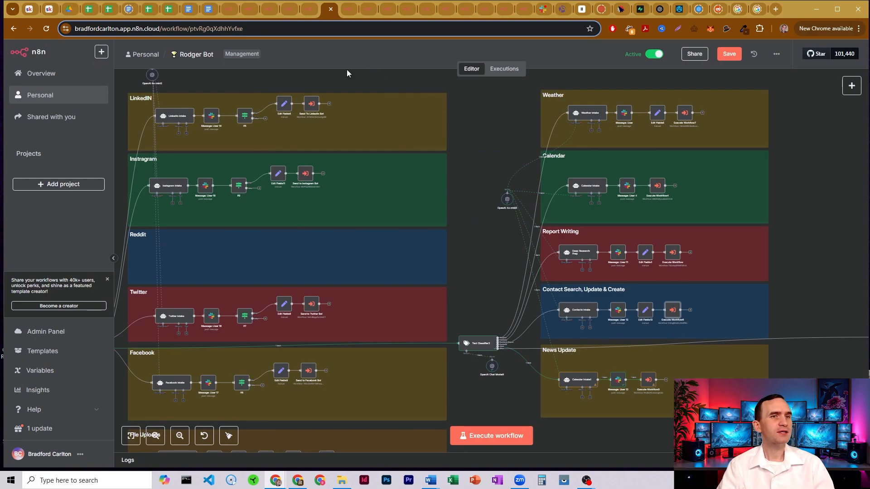
left_click(350, 10)
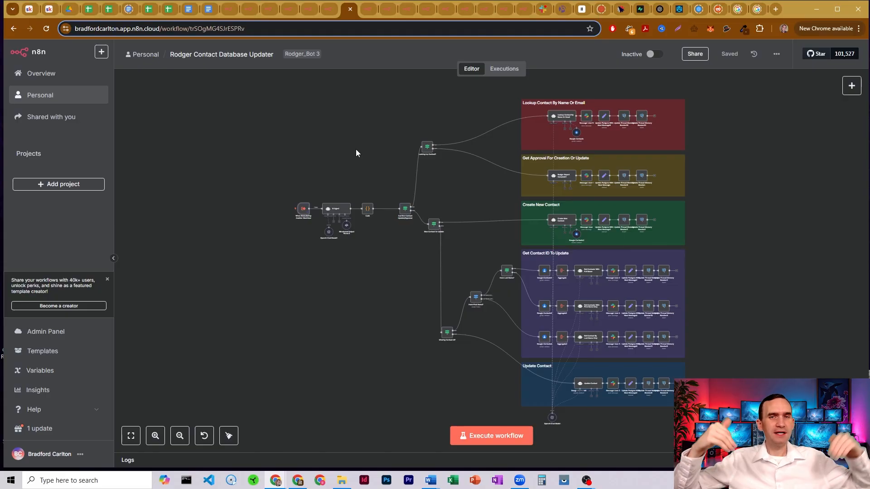
Review the When Executed by Another Workflow trigger's input data modes, leaving Define using fields below
left_click(239, 10)
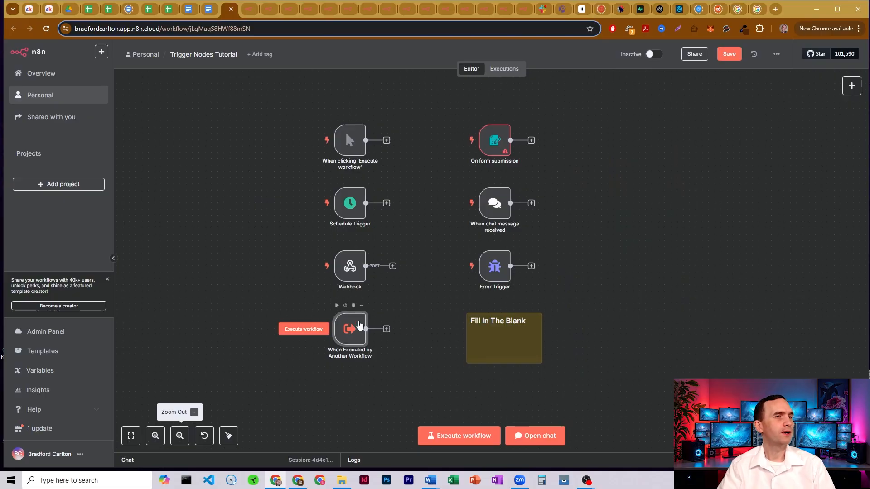
double_click(359, 325)
left_click(108, 145)
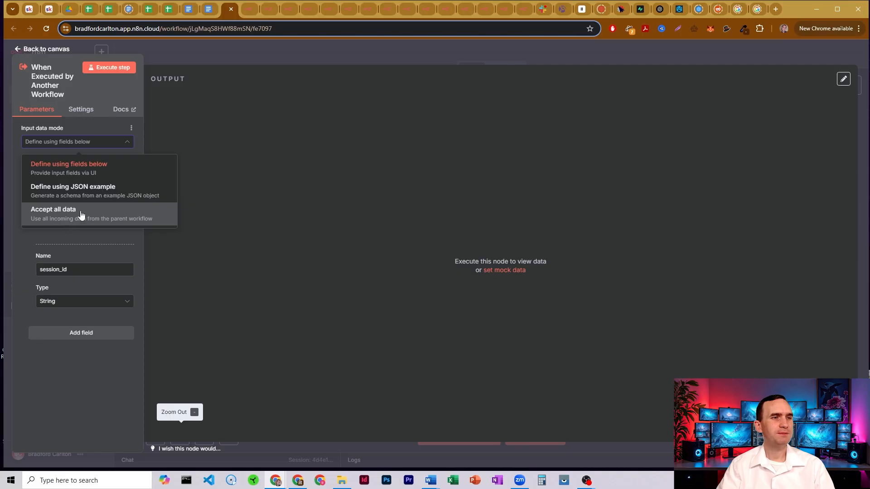
left_click(76, 382)
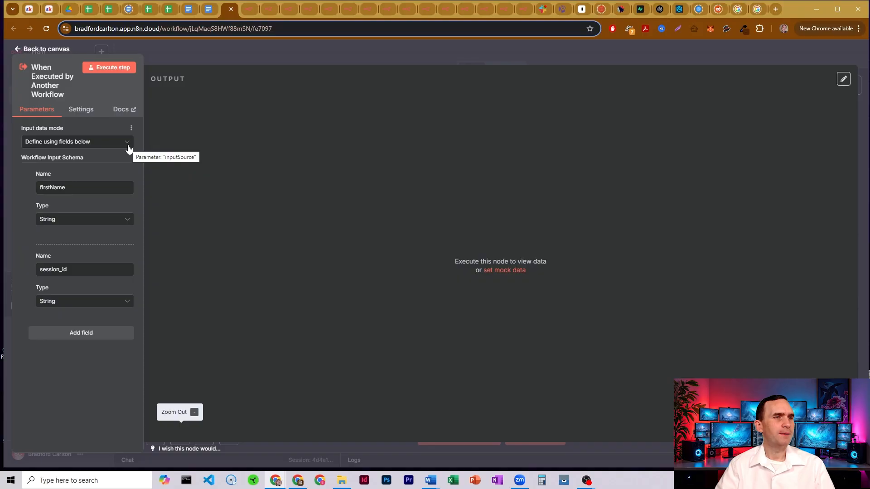
Glance at the Rodger Bot workflow, recheck the input data mode options, and return to the canvas
left_click(328, 9)
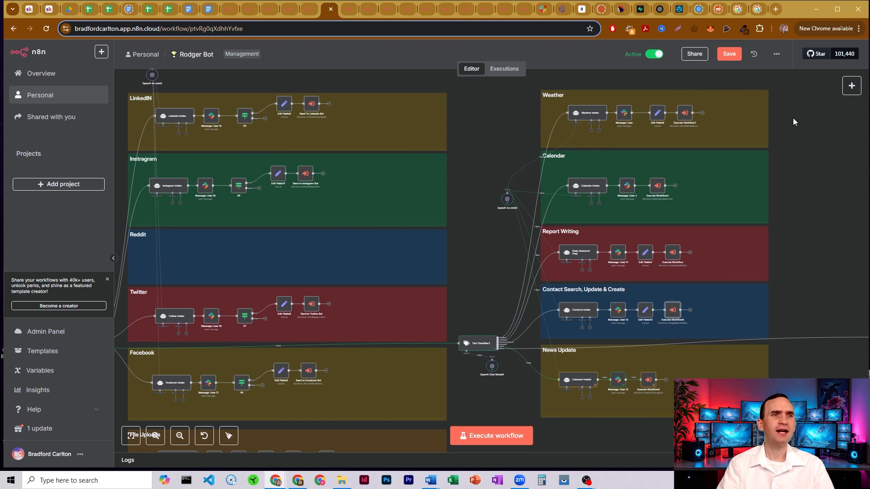
left_click(231, 11)
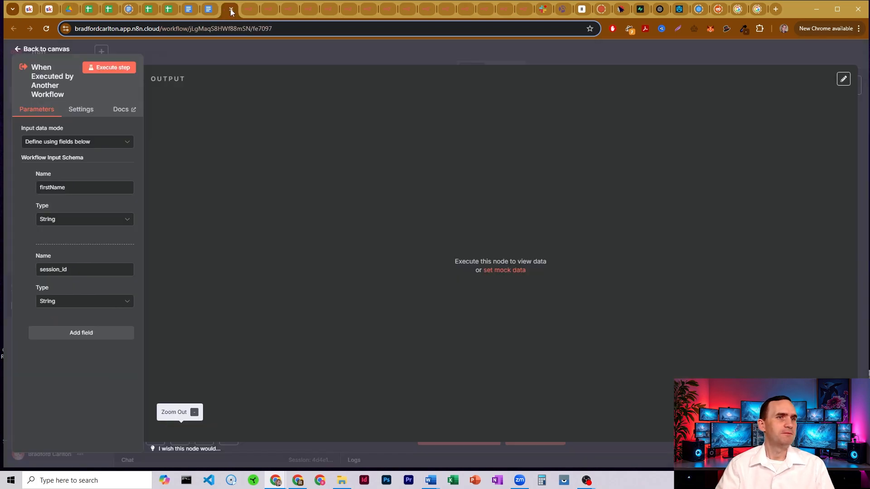
left_click(91, 138)
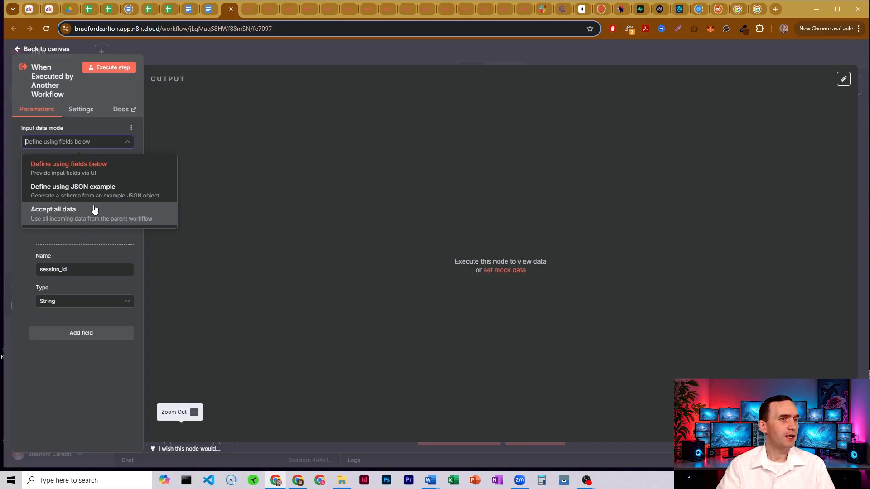
left_click(195, 59)
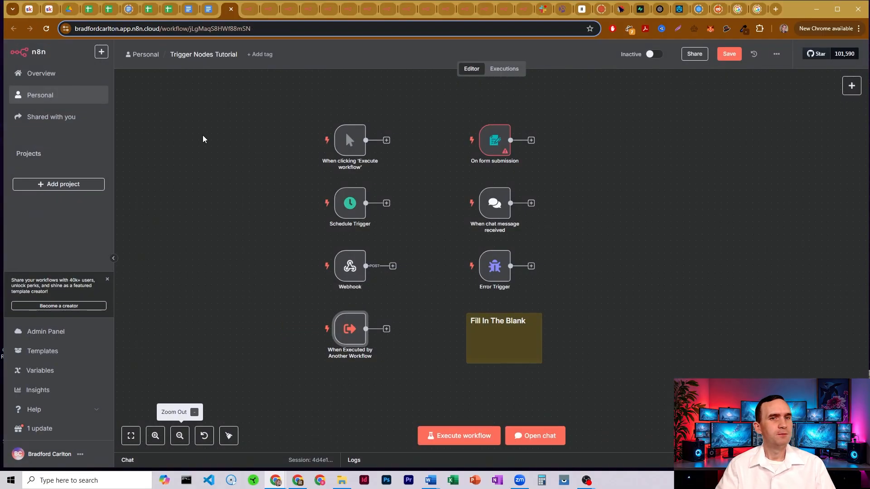
Open the On form submission trigger, keeping authentication at None, and visit the title and description fields
mouse_move(494, 140)
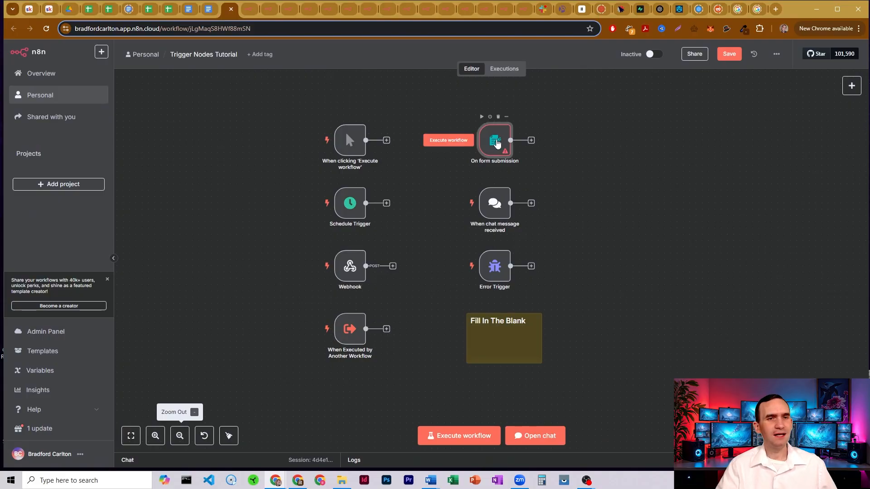
double_click(496, 143)
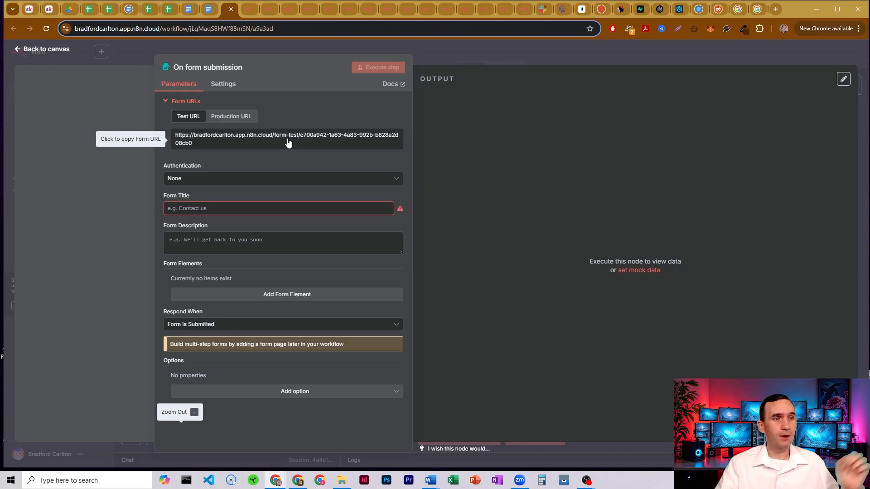
left_click(260, 179)
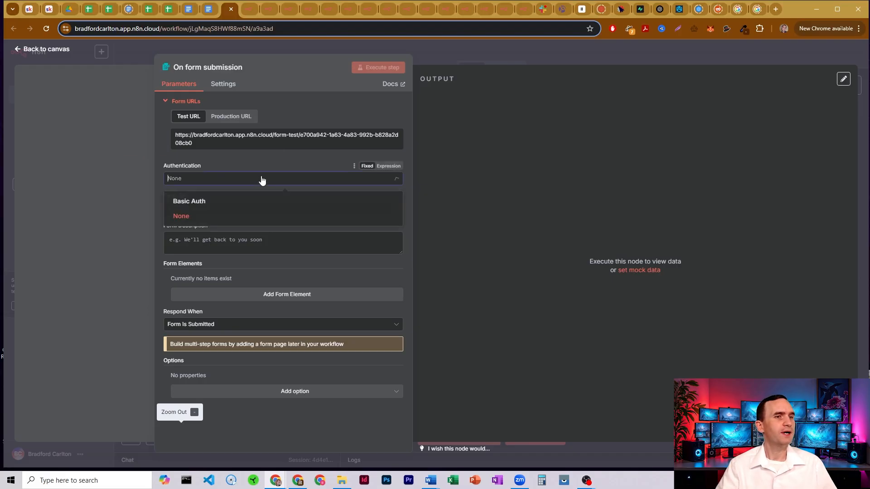
left_click(261, 179)
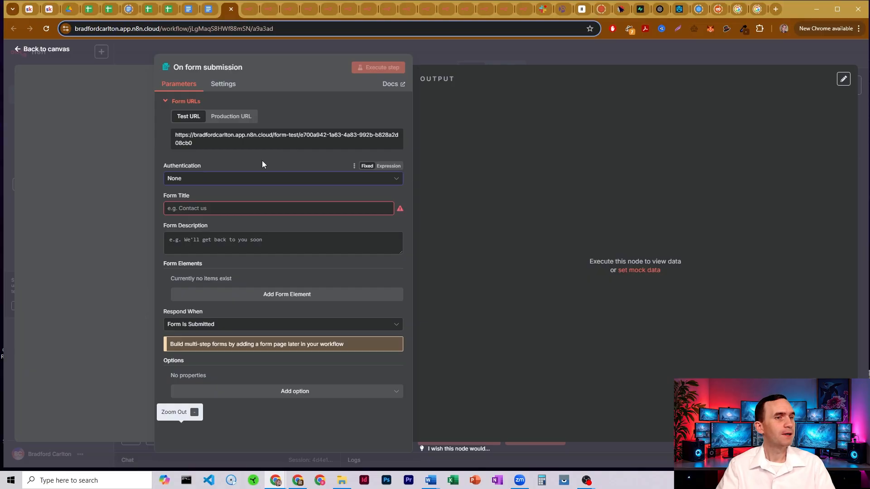
left_click(223, 208)
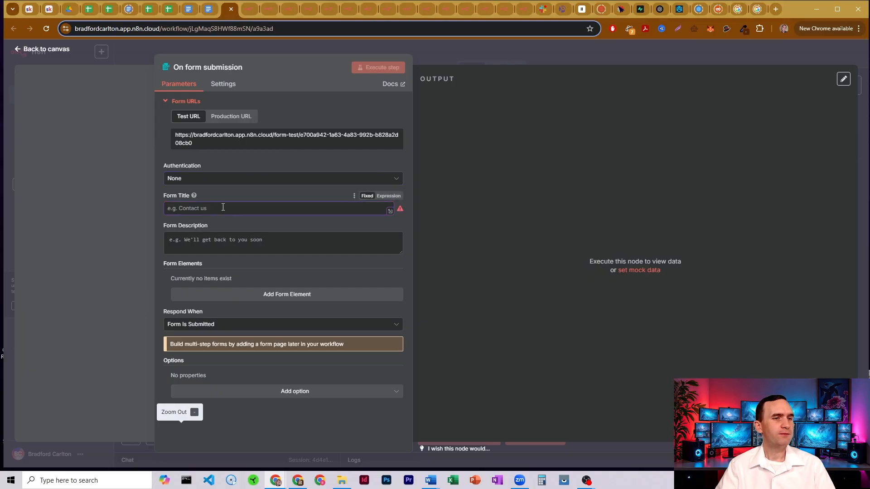
left_click(222, 239)
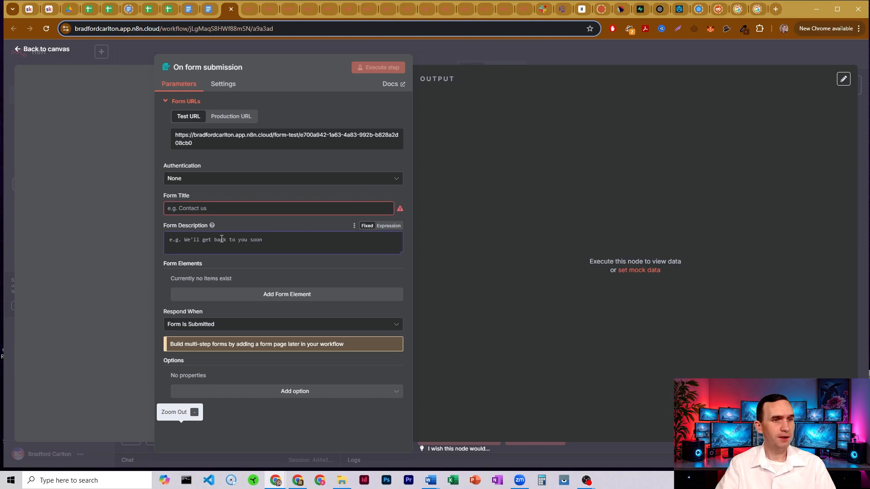
Add a first form element as a Dropdown List with two options
left_click(298, 294)
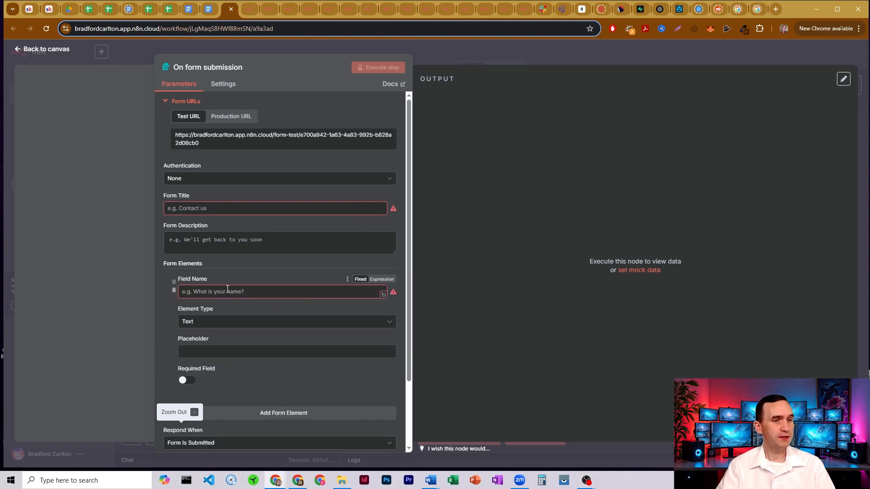
left_click(232, 321)
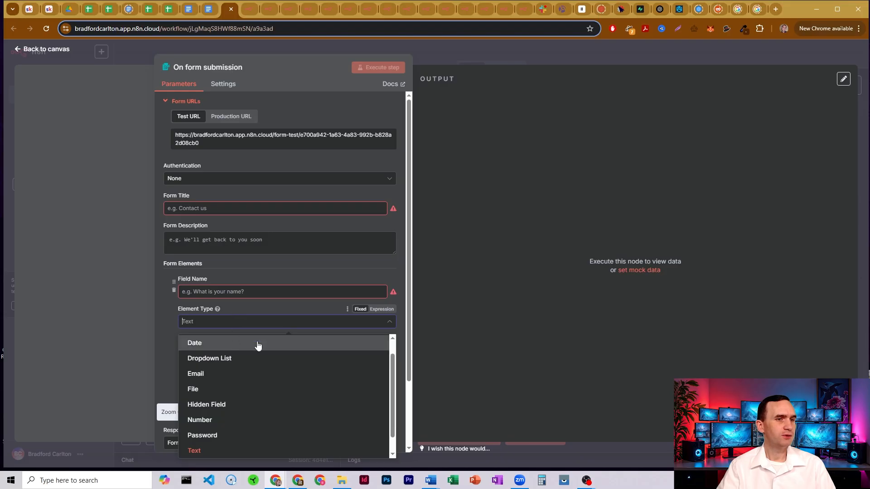
scroll(236, 397, "up", 1)
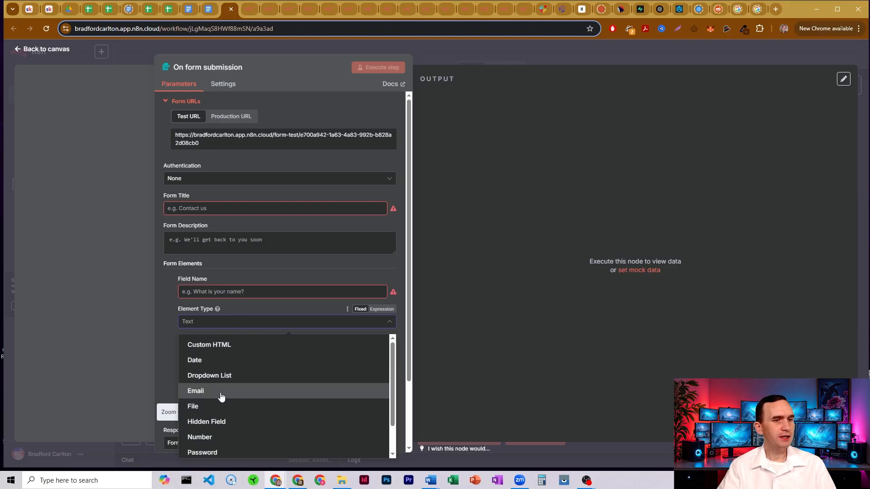
scroll(226, 398, "down", 3)
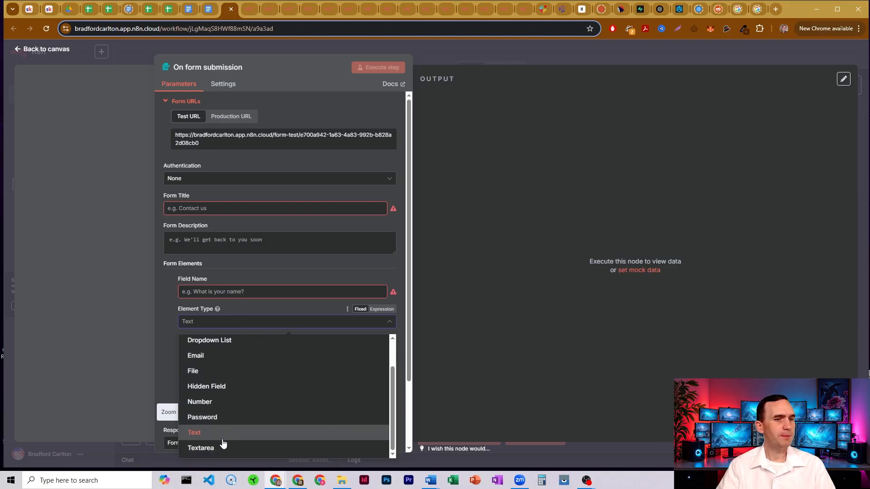
scroll(217, 410, "up", 2)
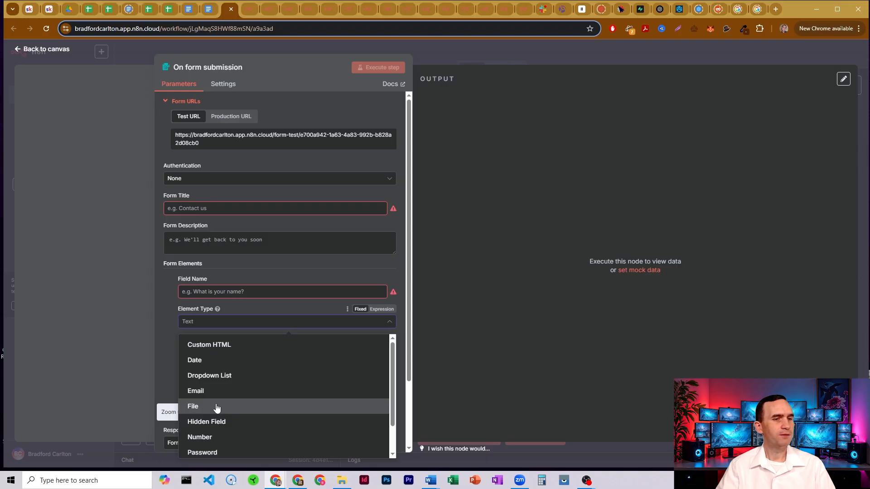
left_click(221, 376)
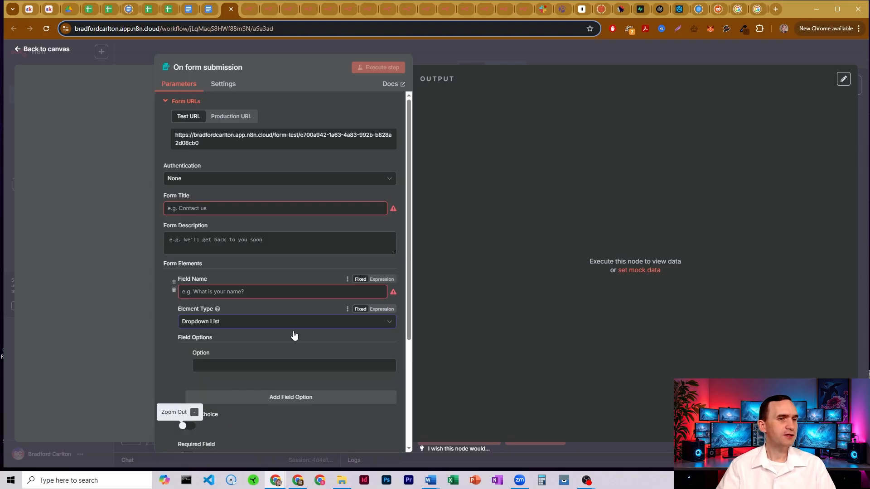
left_click(268, 367)
left_click(295, 397)
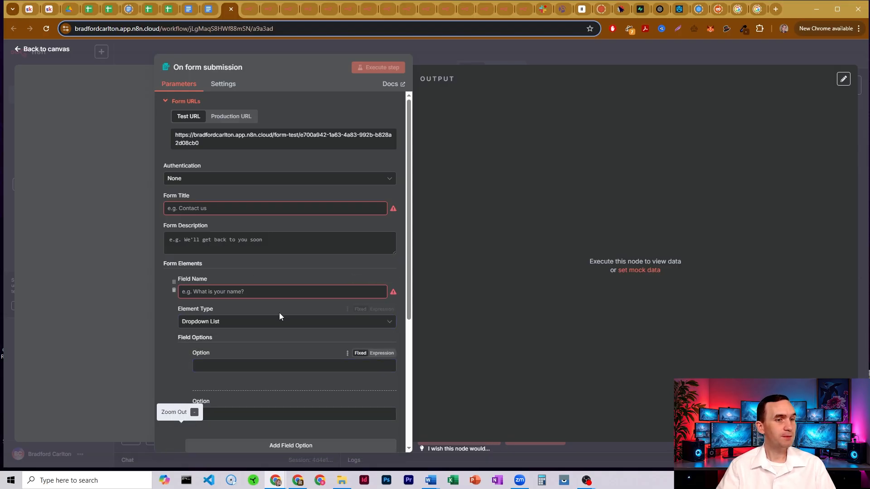
scroll(279, 312, "down", 2)
scroll(274, 269, "down", 2)
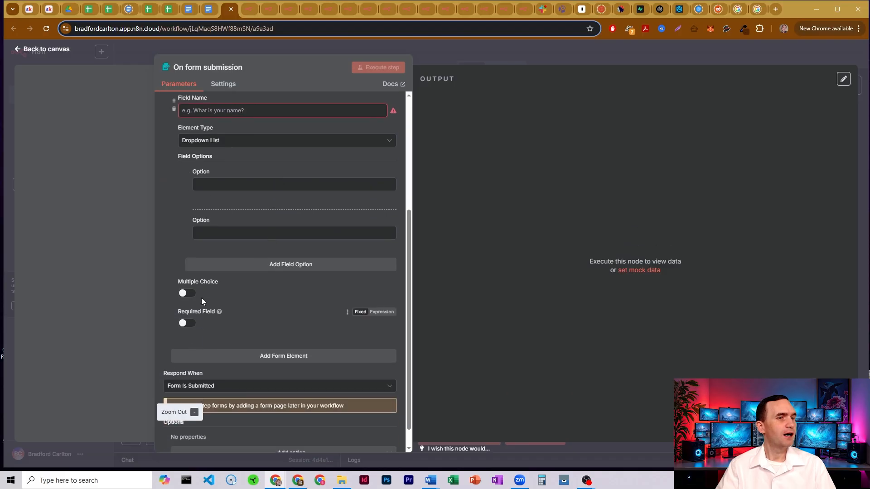
Add a second Text element and a third element of type Textarea
left_click(291, 358)
scroll(276, 312, "down", 3)
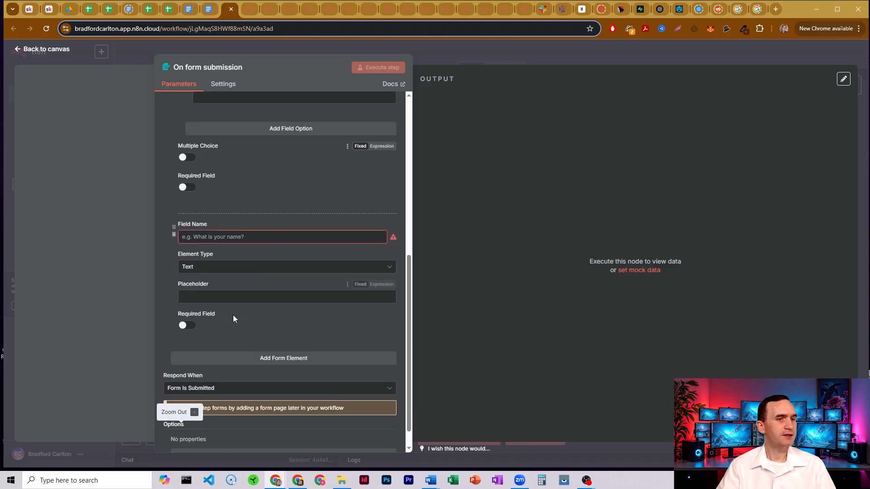
left_click(271, 358)
scroll(267, 279, "down", 3)
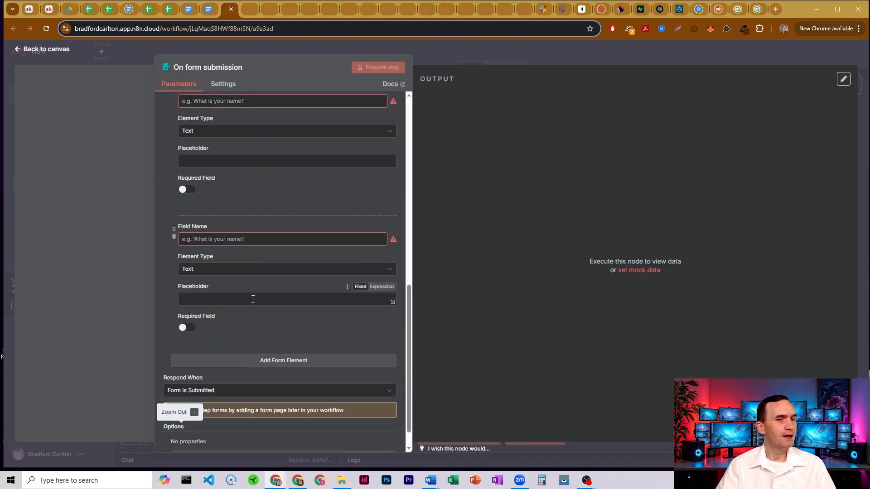
left_click(233, 270)
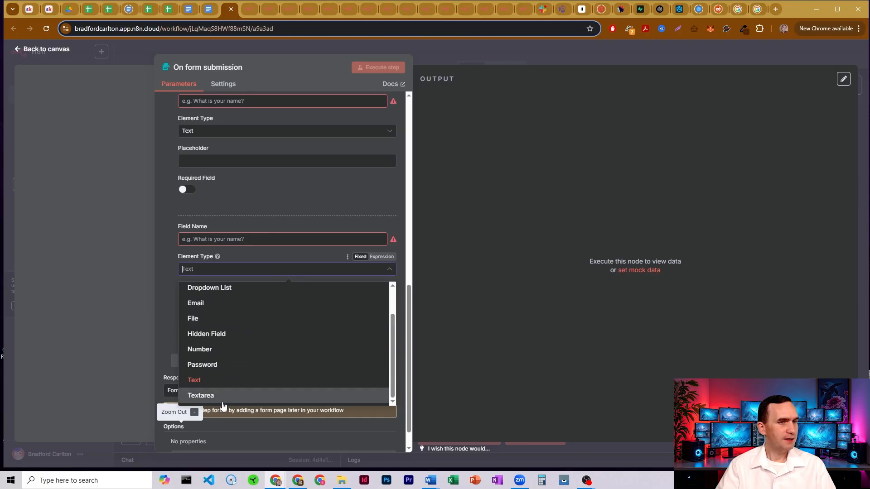
left_click(210, 396)
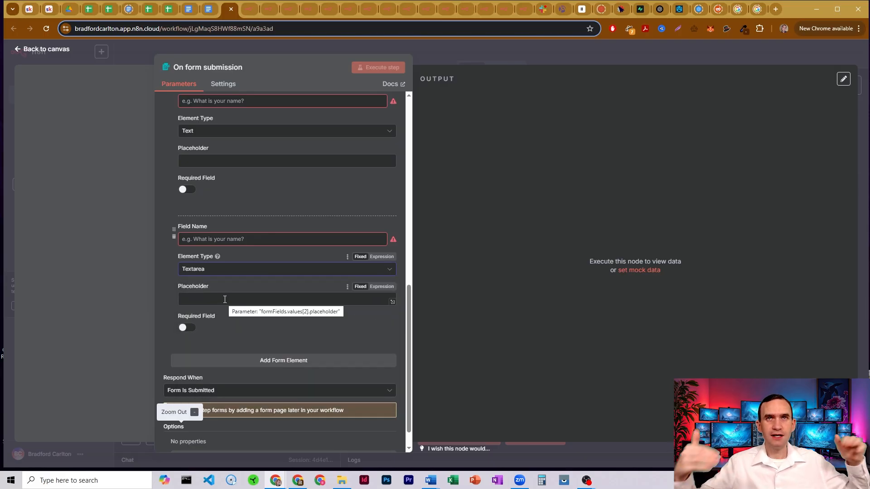
Check the placeholder fields and keep Respond When set to form submitted
scroll(224, 299, "up", 1)
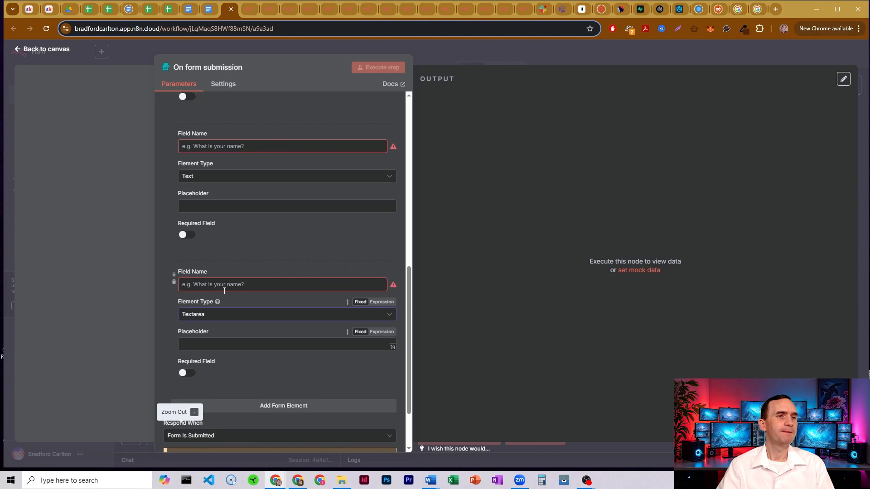
left_click(213, 205)
left_click(206, 344)
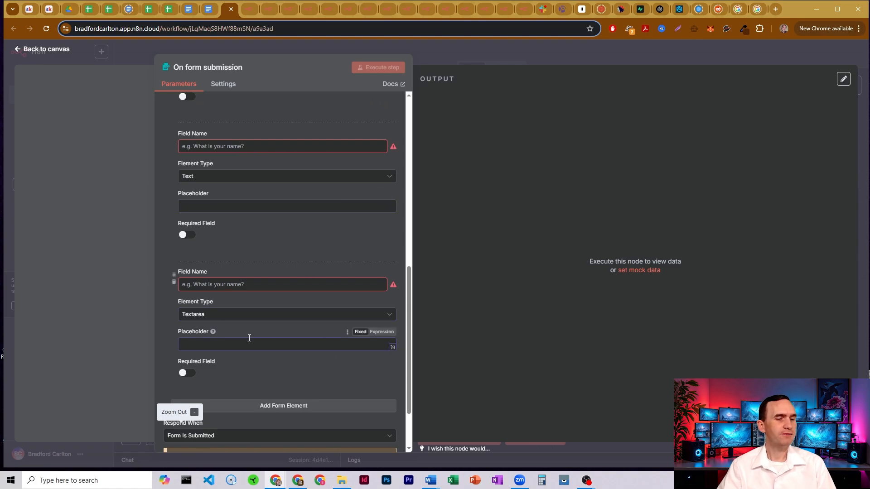
scroll(249, 340, "down", 2)
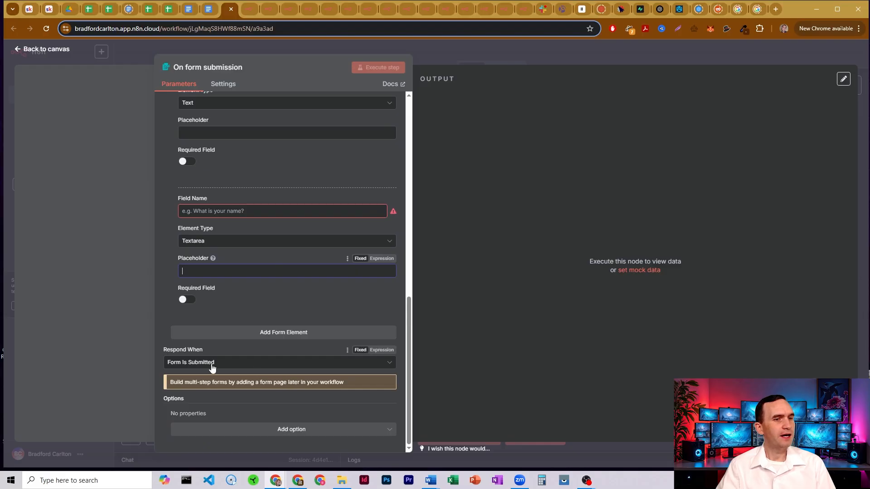
left_click(256, 363)
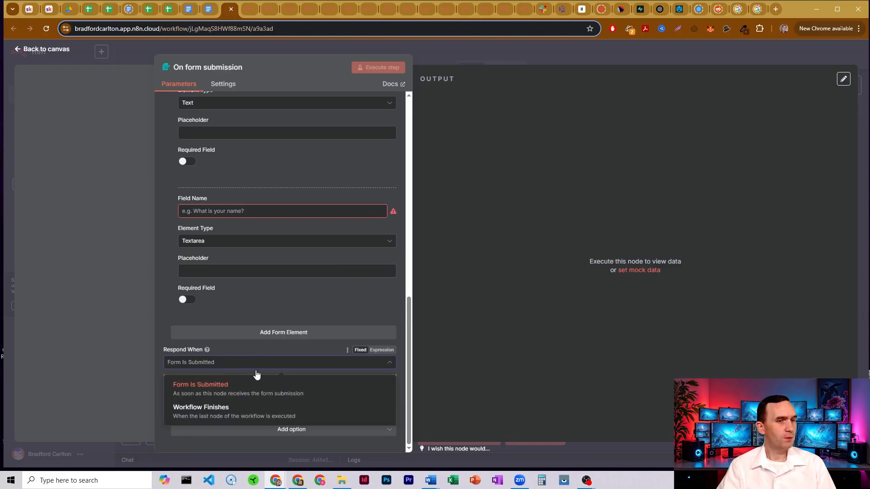
left_click(262, 345)
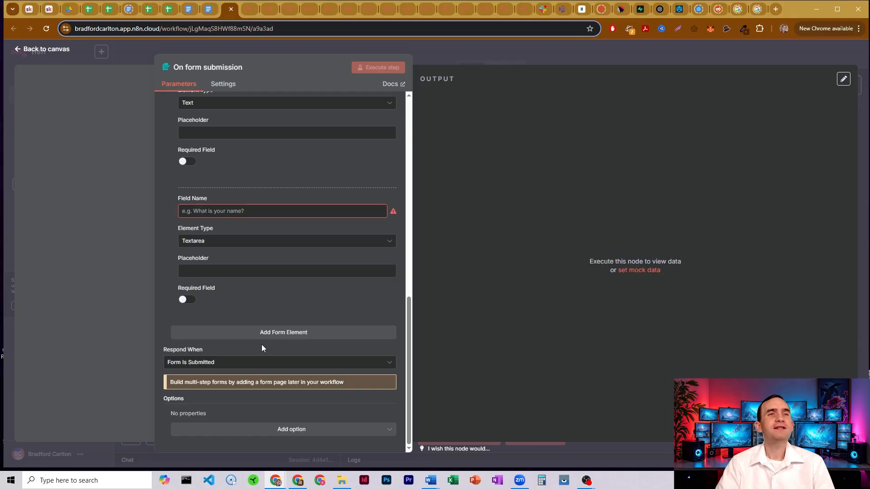
Open the form's copied test URL in a new browser tab
scroll(262, 347, "up", 15)
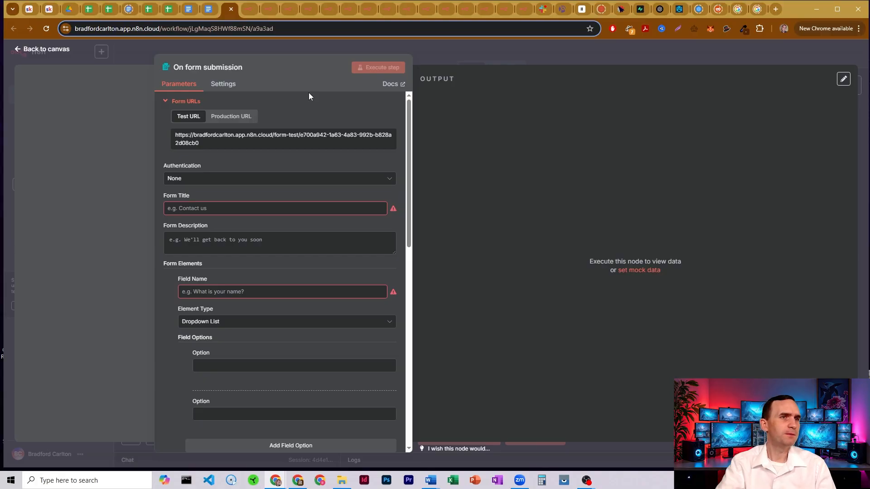
scroll(310, 181, "down", 8)
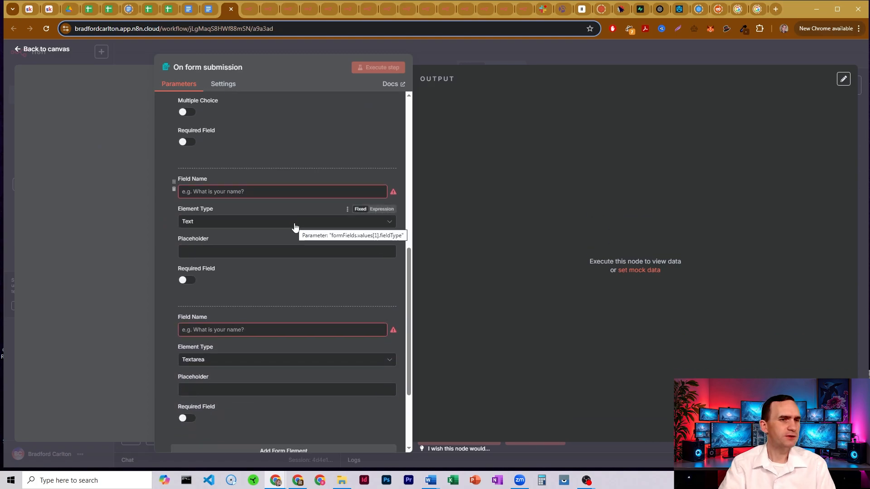
scroll(287, 262, "down", 2)
scroll(290, 260, "up", 10)
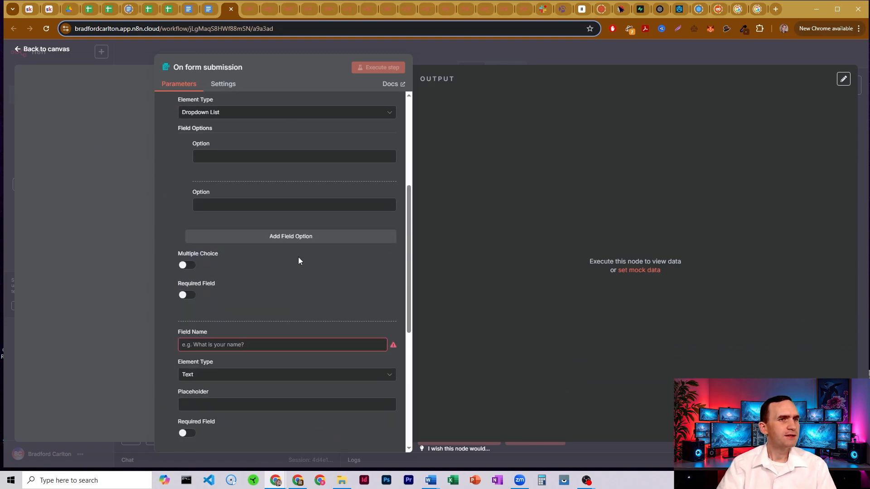
scroll(254, 151, "up", 2)
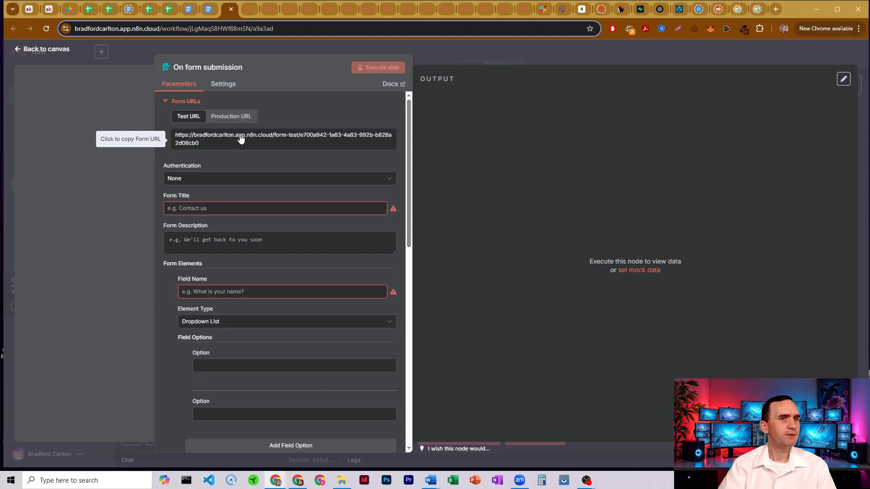
left_click(774, 9)
type("https://bradfordcarlton.app.n8n.cloud/form-test/e700a942-1a63-4a83-992b-b828a2d08cb0")
key("Return")
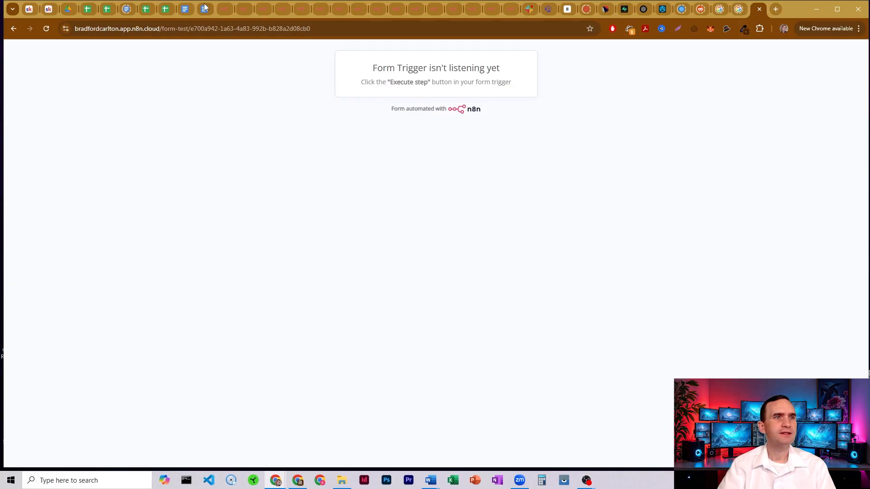
Back on the workflow canvas, deactivate the manual 'Execute workflow' trigger
left_click(229, 10)
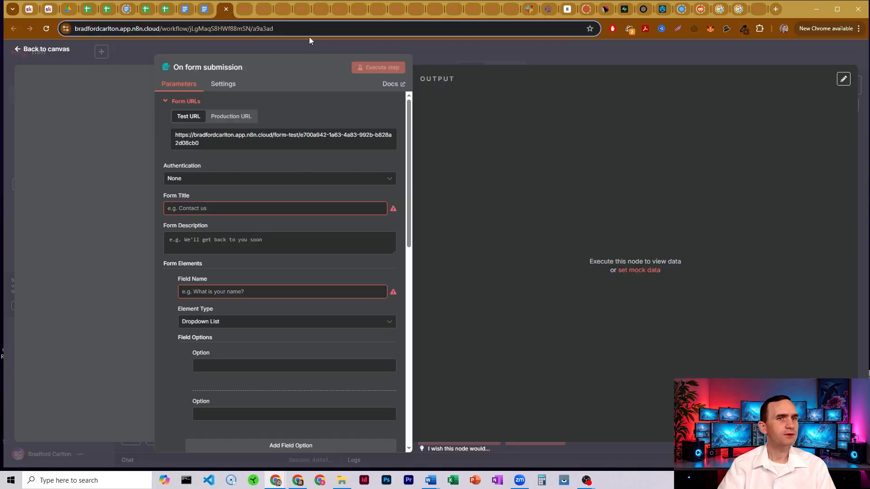
left_click(445, 48)
left_click(346, 117)
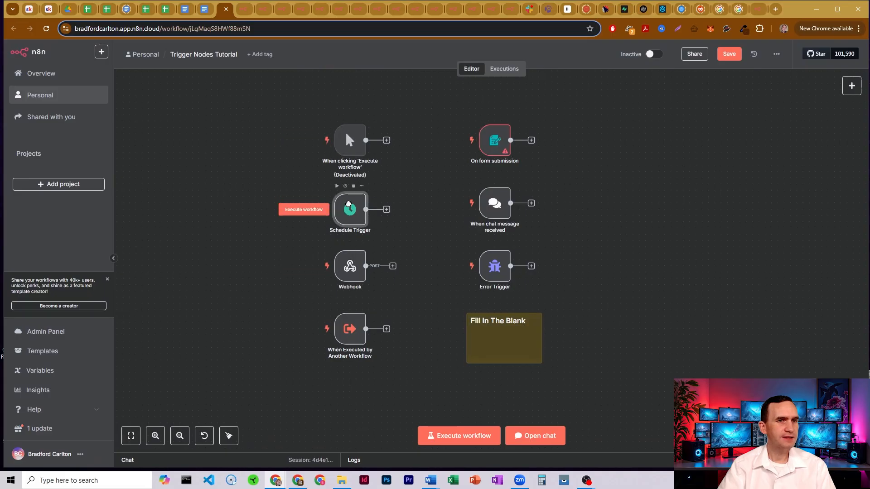
Deactivate the Schedule, Webhook, Error and chat message triggers
left_click(345, 180)
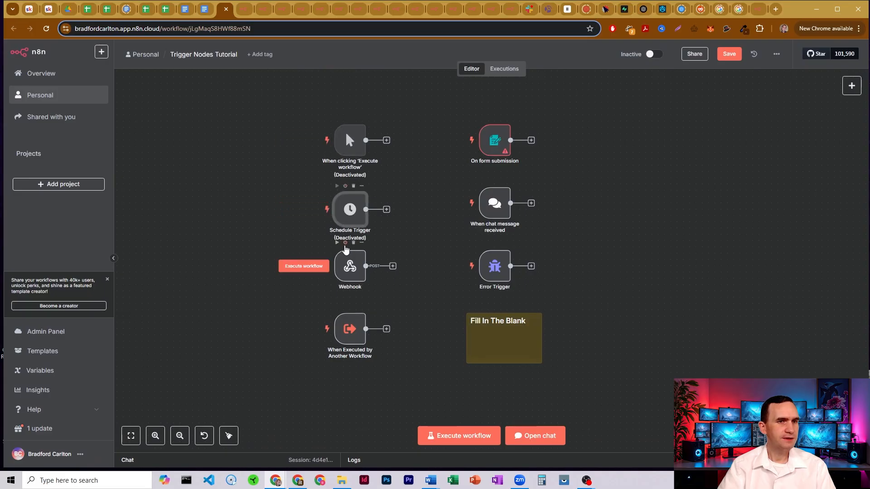
left_click(345, 243)
mouse_move(366, 300)
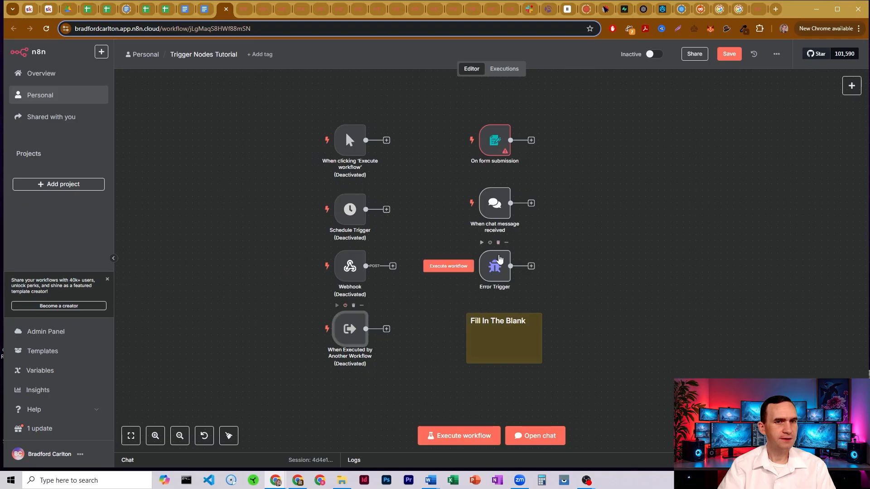
left_click(491, 243)
left_click(490, 180)
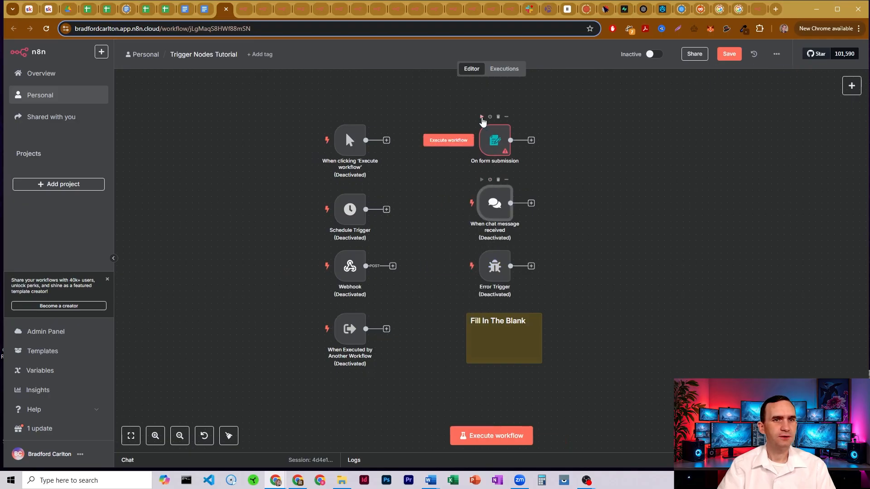
Test the form trigger and inspect the popup form's dropdown, text field and textarea before closing it
left_click(482, 117)
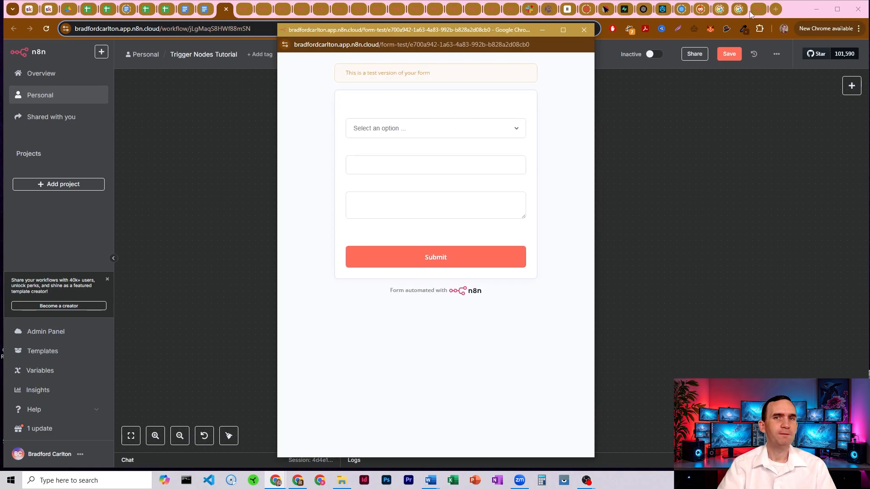
left_click(499, 133)
left_click(431, 154)
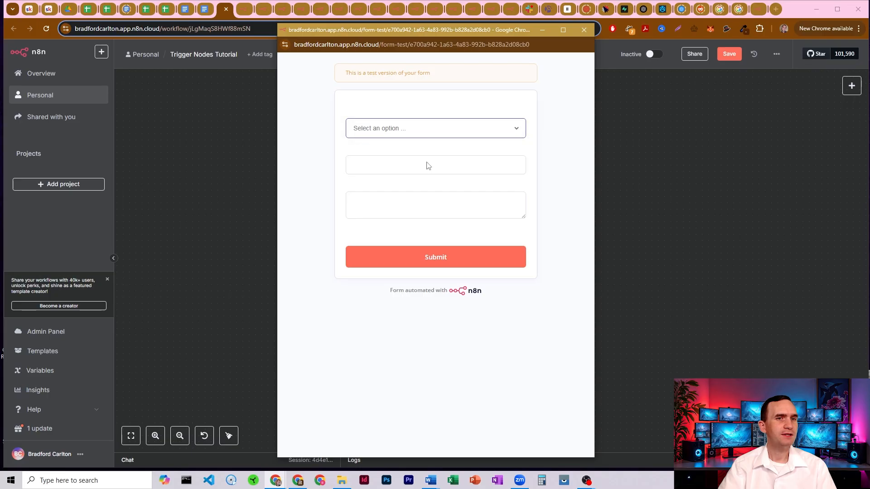
left_click(412, 163)
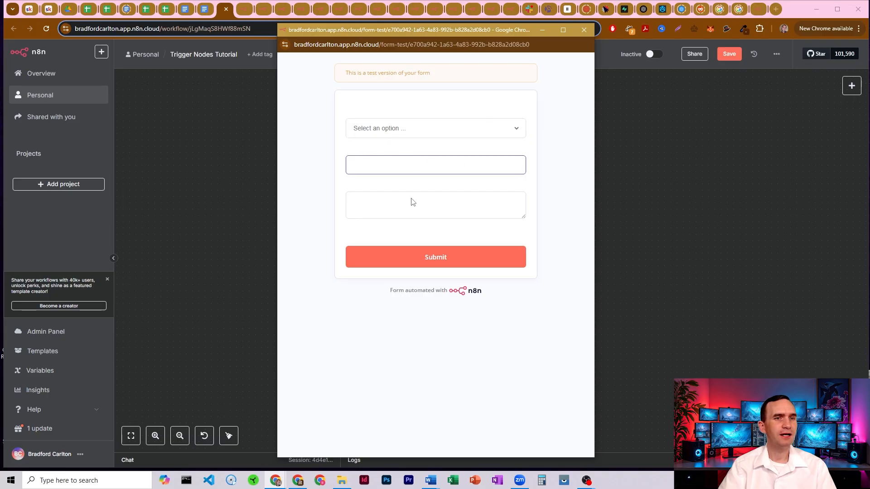
left_click(347, 199)
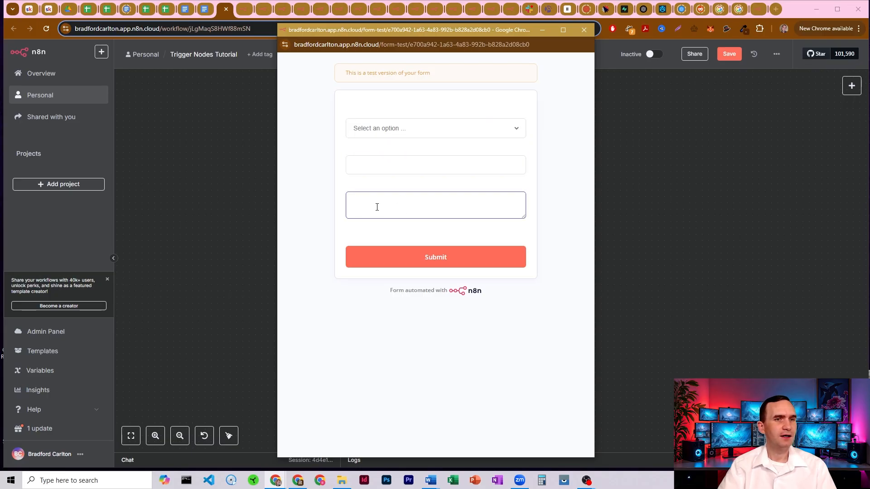
left_click_drag(522, 217, 522, 286)
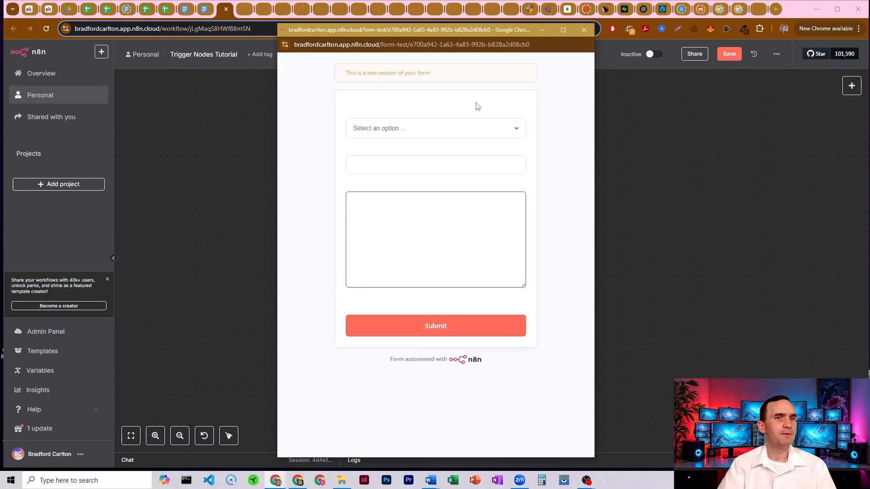
left_click(584, 30)
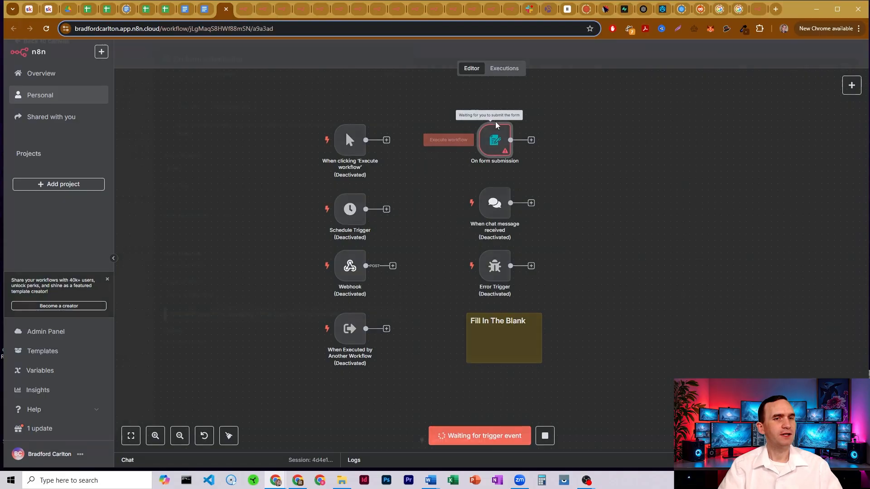
Stop the form trigger from waiting for a submission
double_click(493, 140)
key("Escape")
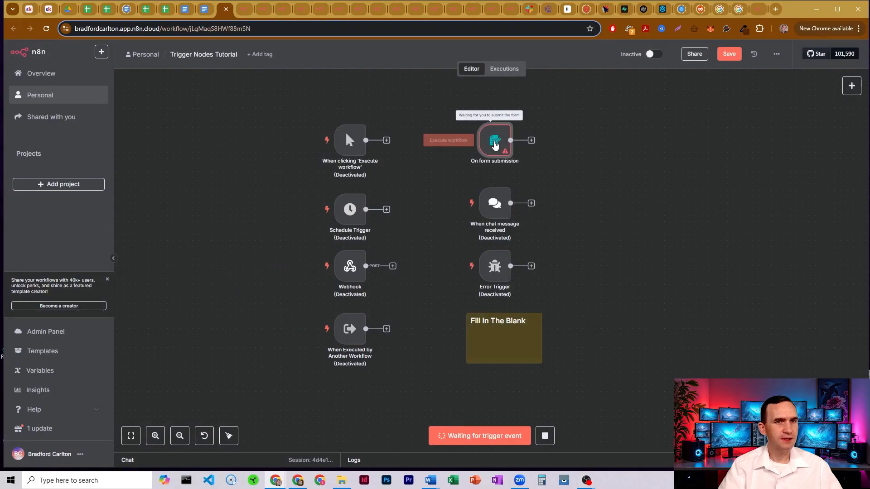
left_click(546, 438)
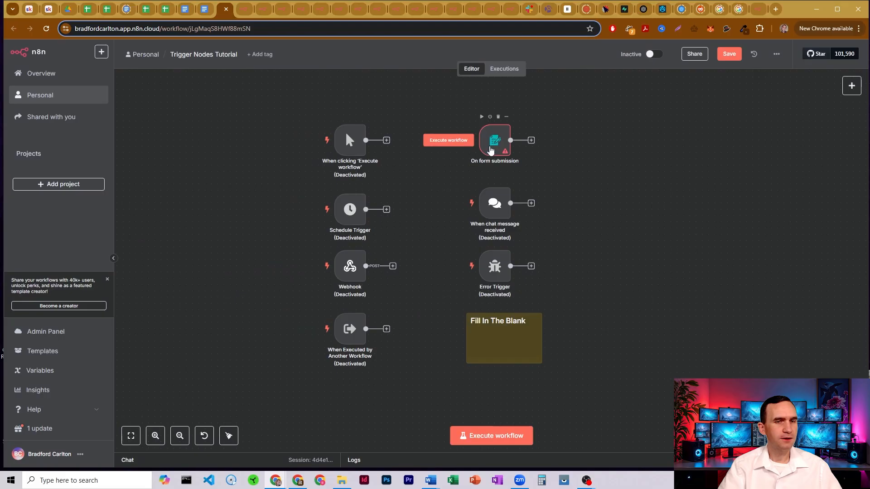
Set the form trigger's Form Title to 'Test Form'
double_click(494, 139)
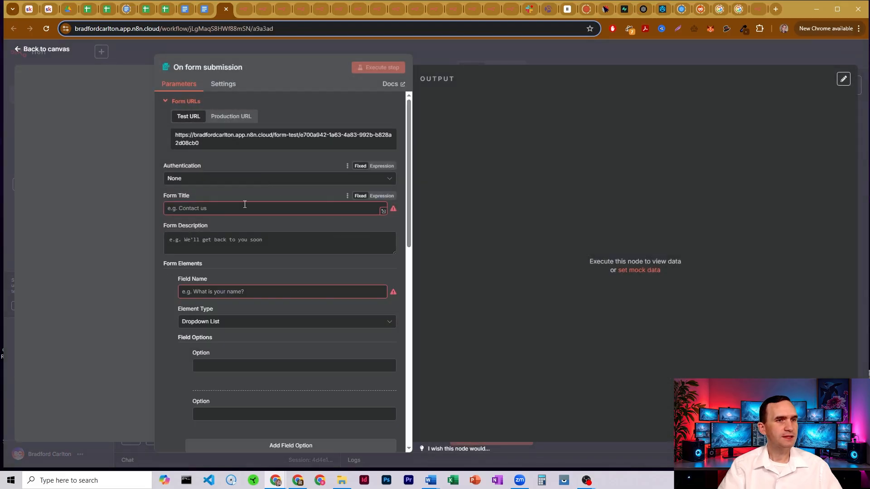
left_click(244, 204)
type("Test Form")
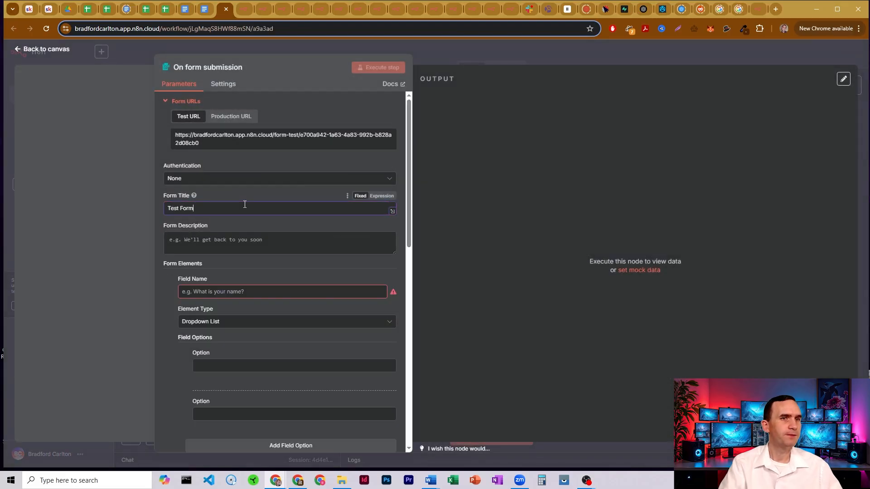
left_click(431, 48)
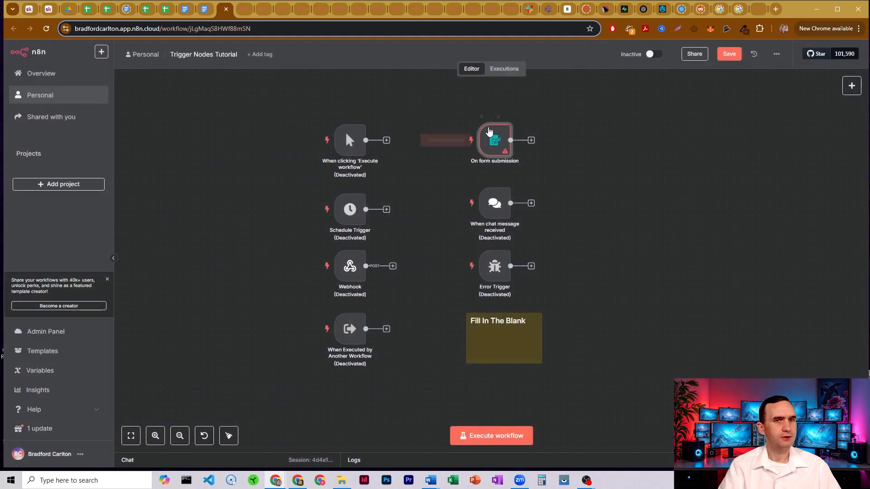
Test the form step, close the preview, and stop waiting for a submission
left_click(481, 118)
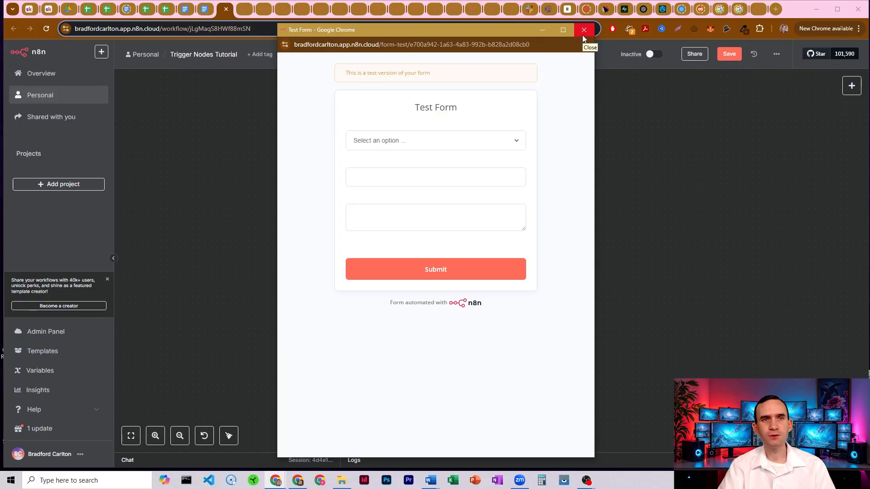
left_click(583, 34)
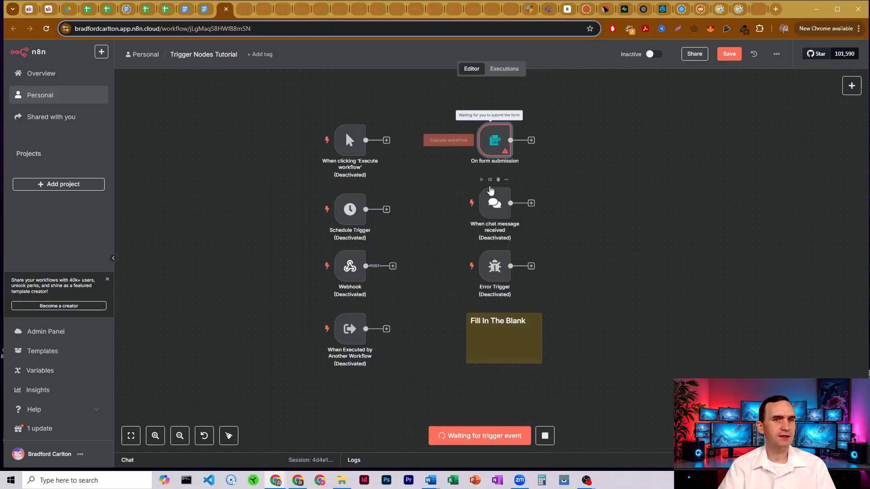
left_click(545, 436)
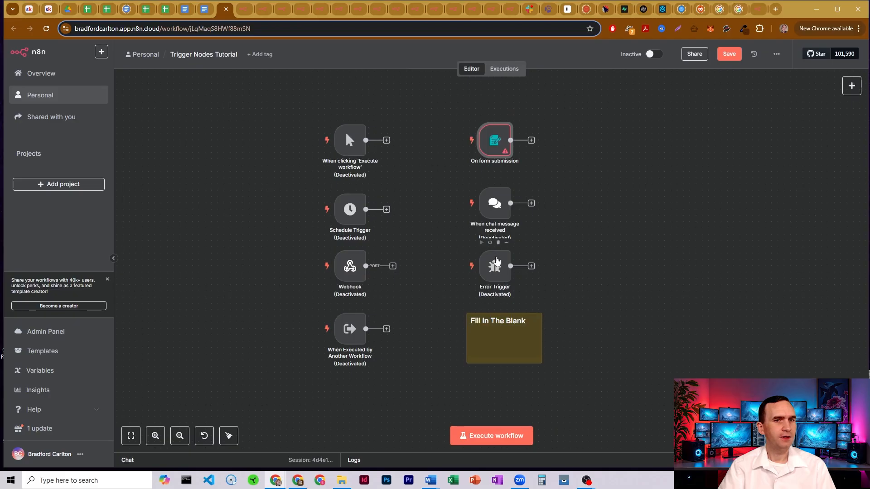
Reactivate the Error and chat triggers, close the form-test tab, and deactivate the form trigger
left_click(490, 243)
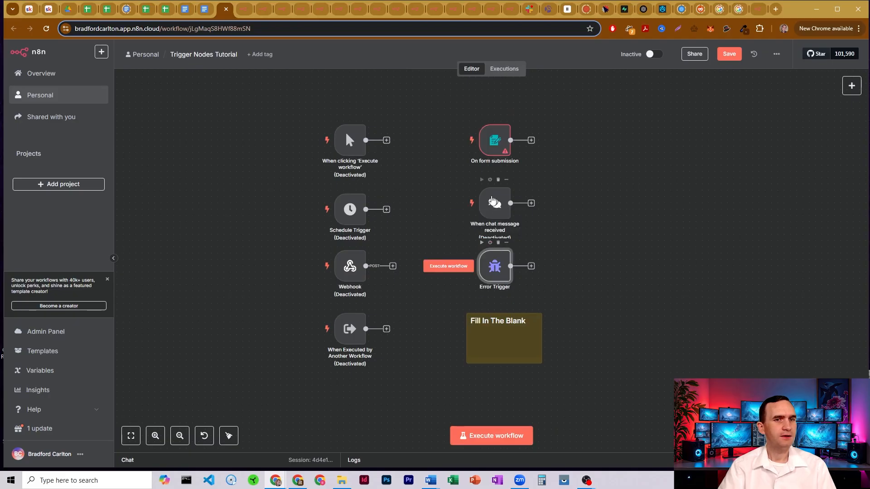
left_click(491, 180)
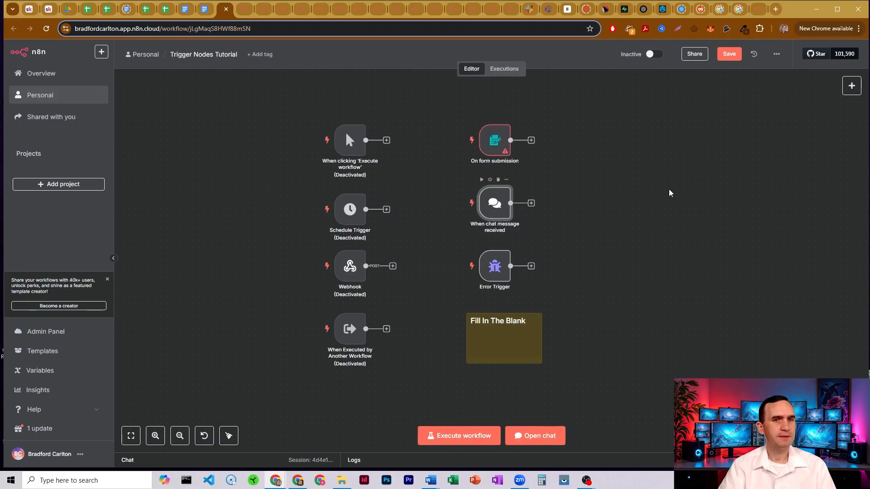
left_click(757, 13)
left_click(759, 9)
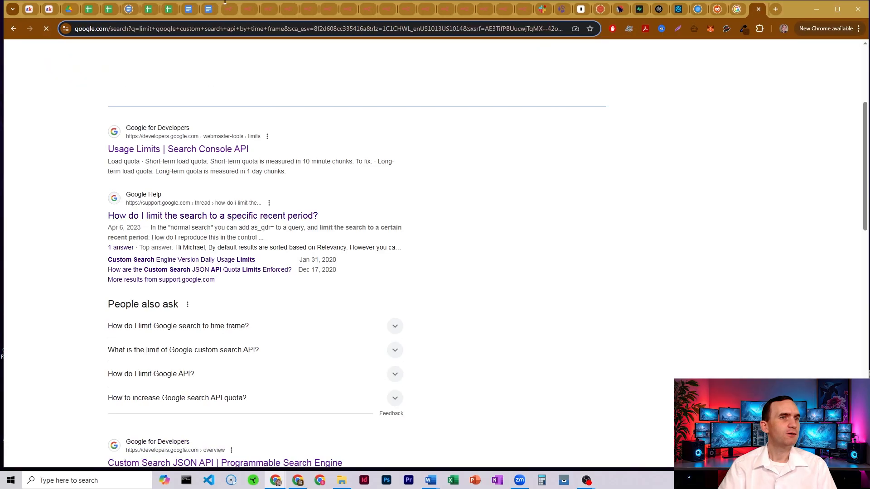
left_click(230, 8)
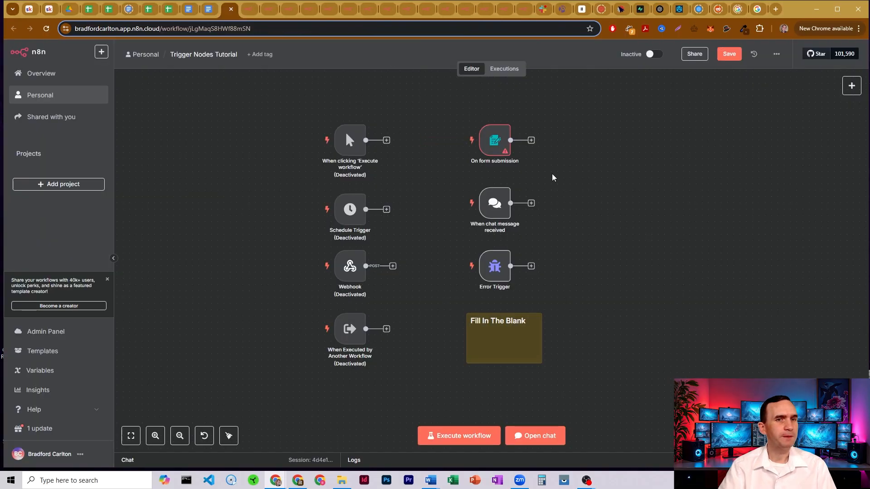
left_click(490, 117)
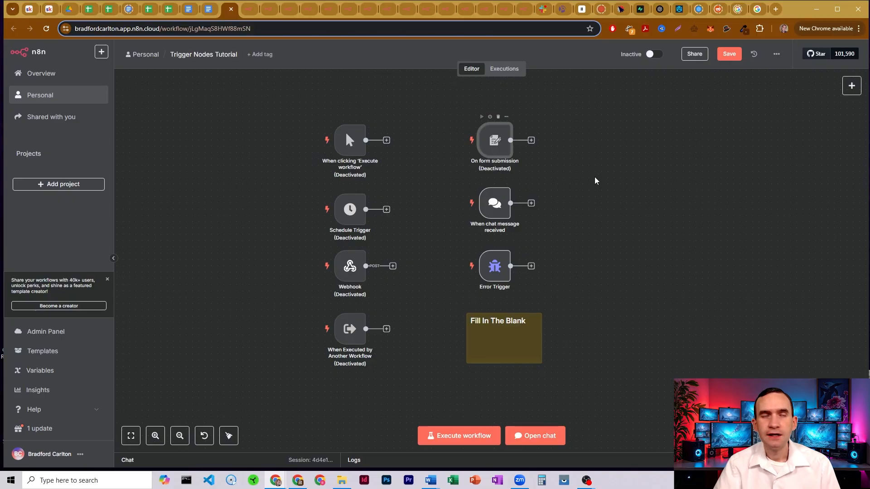
Open the chat panel and send a first test message
mouse_move(500, 212)
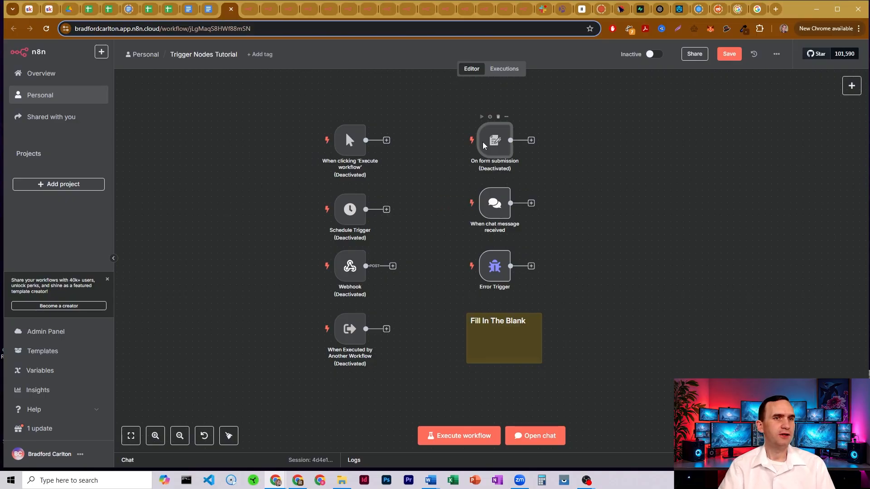
left_click(551, 436)
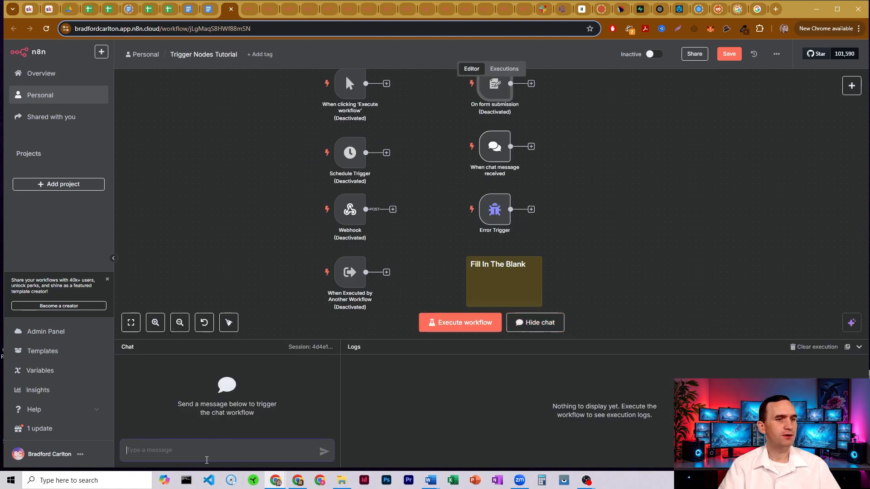
type("Hello")
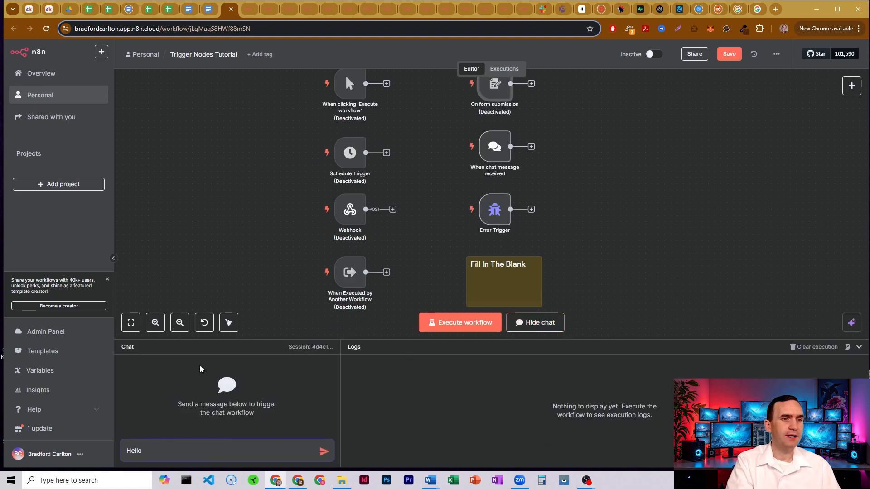
key("Return")
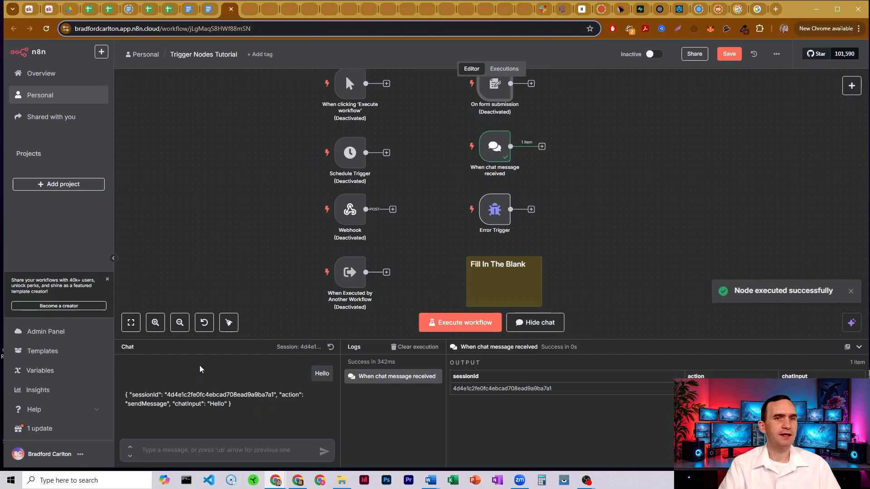
Add an AI Agent node after the chat trigger and send 'Hello' in the chat
left_click(542, 146)
left_click(778, 149)
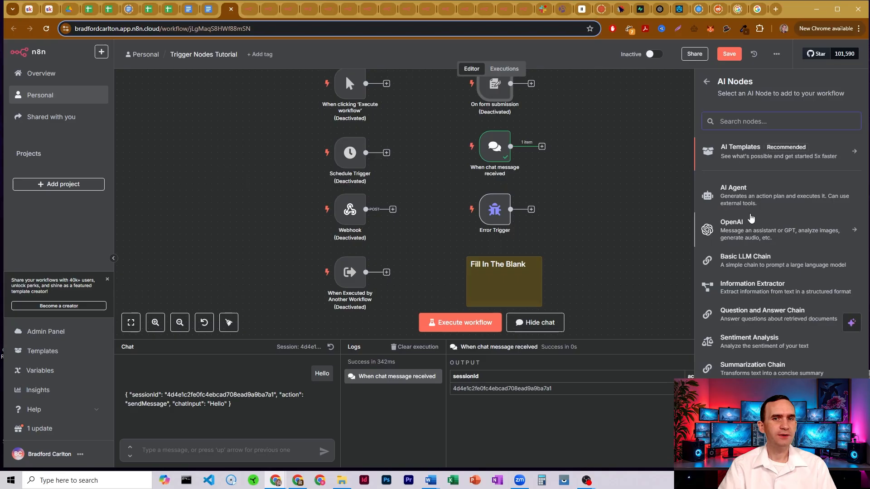
left_click(753, 188)
key("Escape")
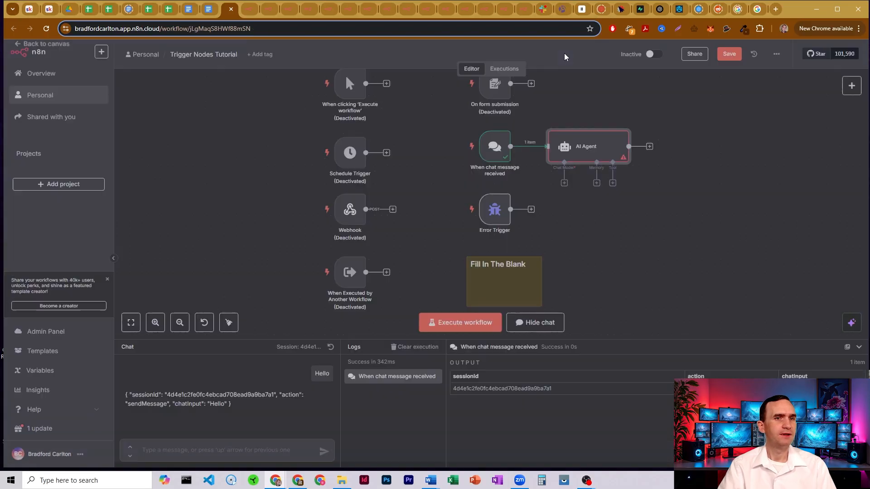
left_click(218, 460)
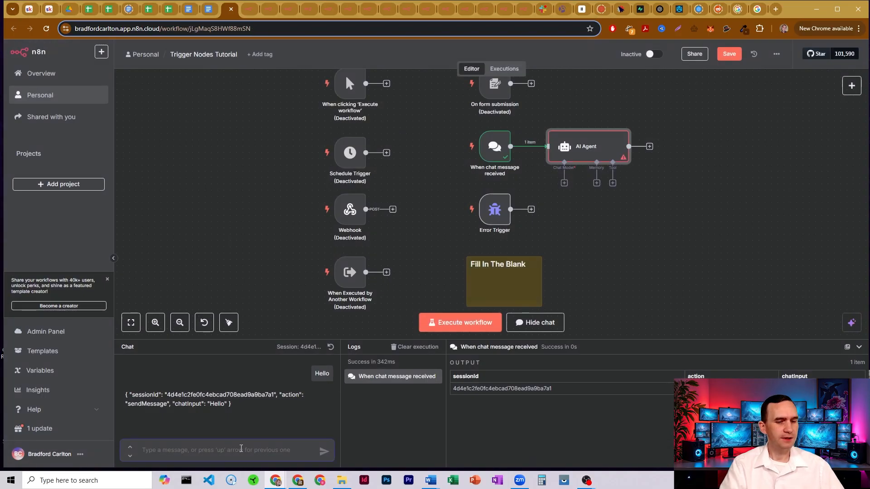
type("Hello")
key("Return")
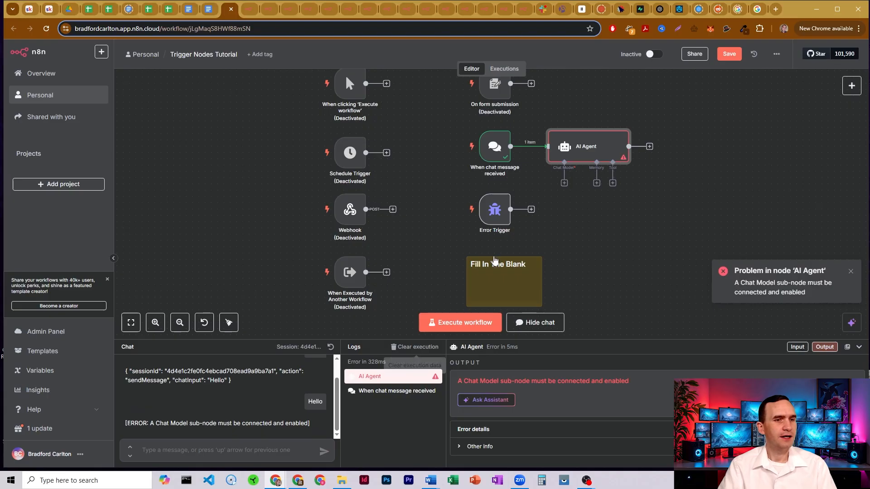
Attach an OpenAI Chat Model to the AI Agent and send 'hello' to get a reply
left_click(564, 184)
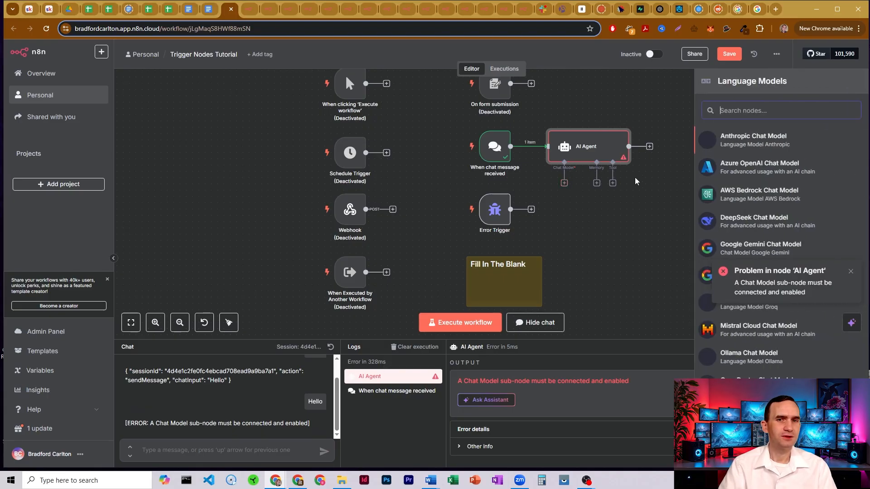
left_click(745, 372)
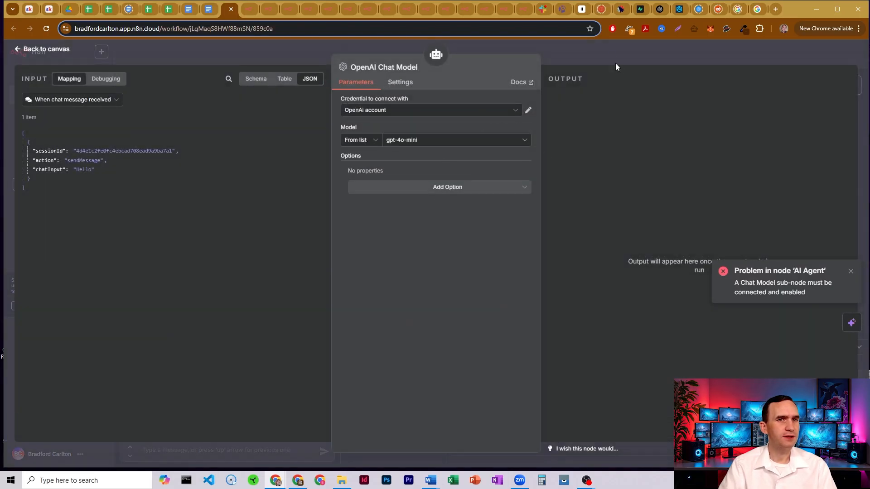
left_click(615, 63)
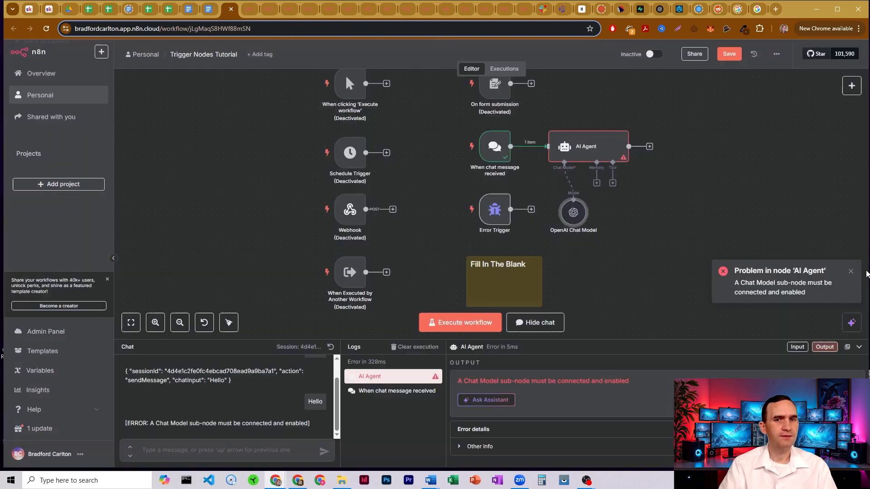
left_click(220, 450)
type("asdf")
key("BackSpace")
key("BackSpace")
key("BackSpace")
key("BackSpace")
type("hell")
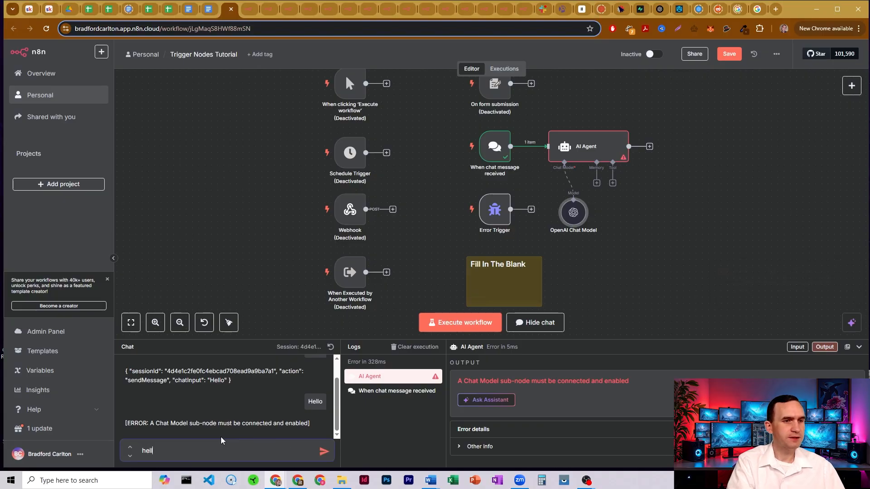
type("o")
key("Return")
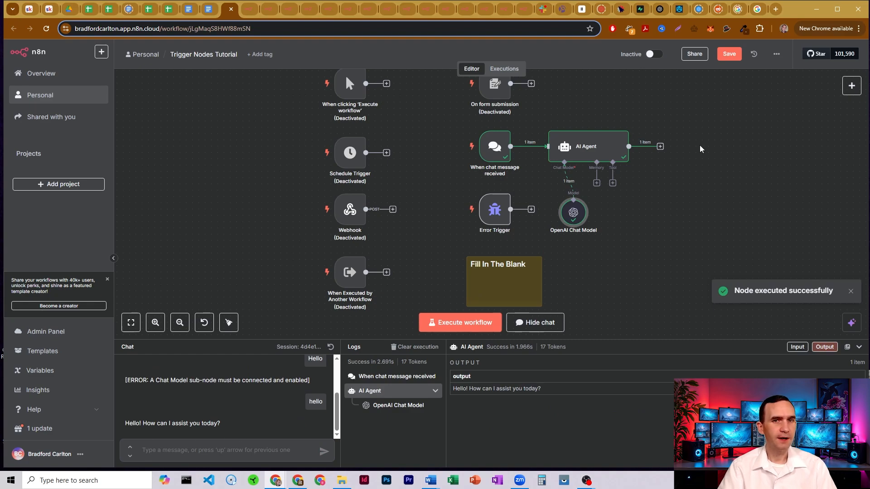
left_click(548, 323)
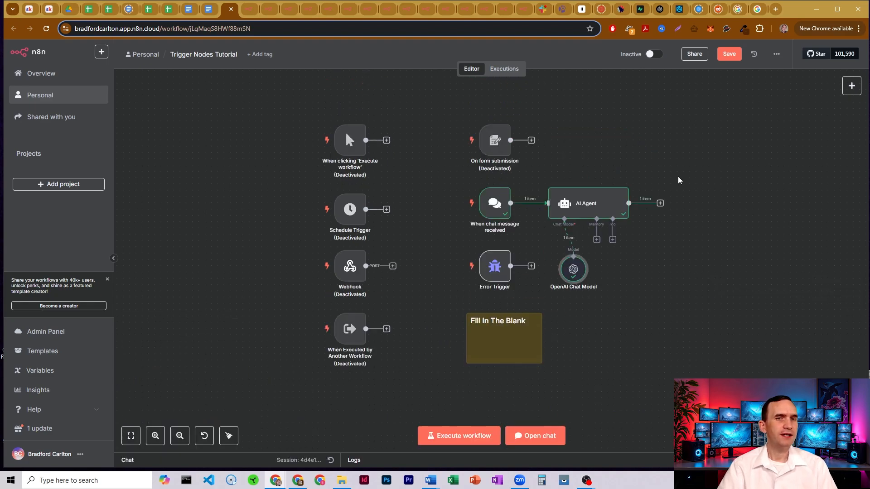
left_click_drag(669, 192, 540, 308)
key("Delete")
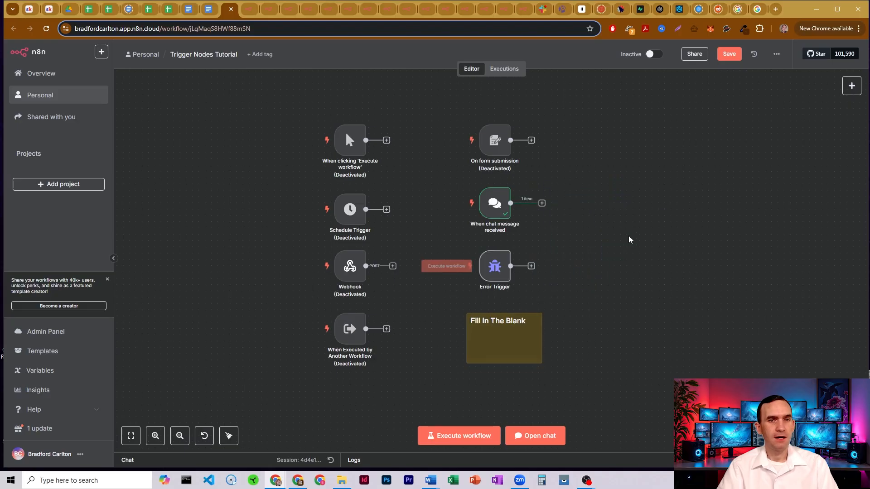
mouse_move(500, 207)
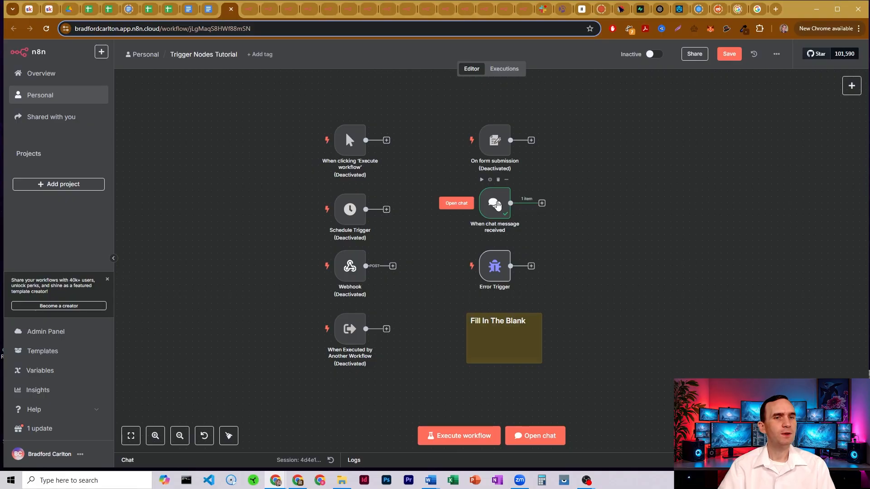
double_click(497, 205)
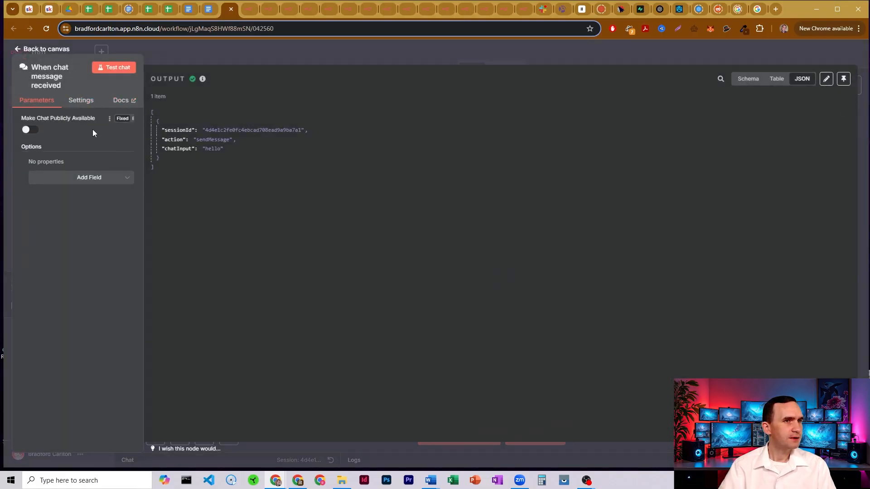
left_click(120, 182)
left_click(119, 182)
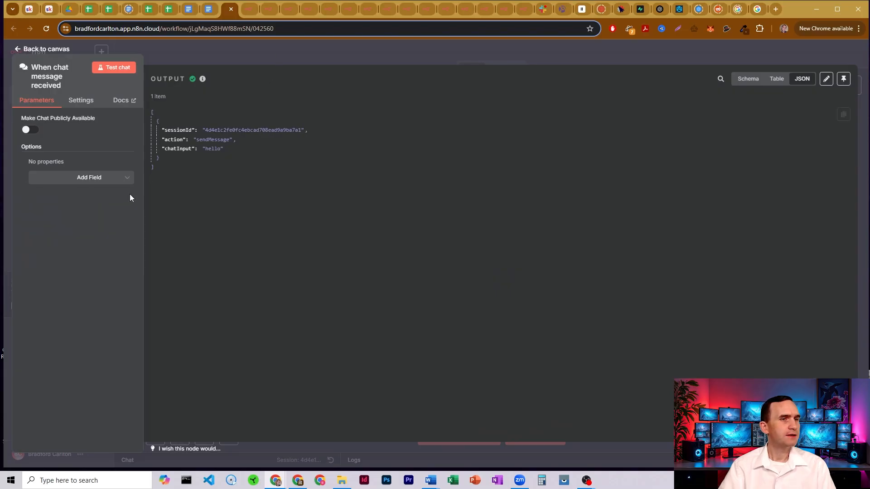
left_click(117, 182)
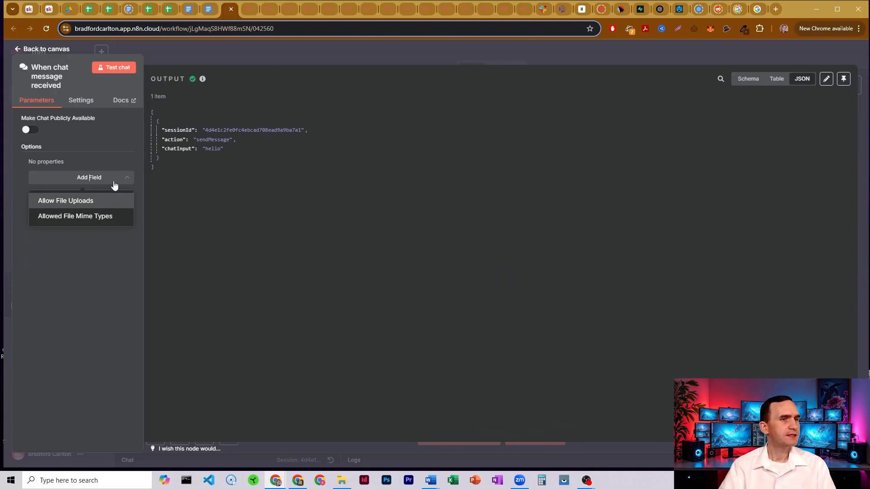
left_click(117, 182)
left_click(212, 47)
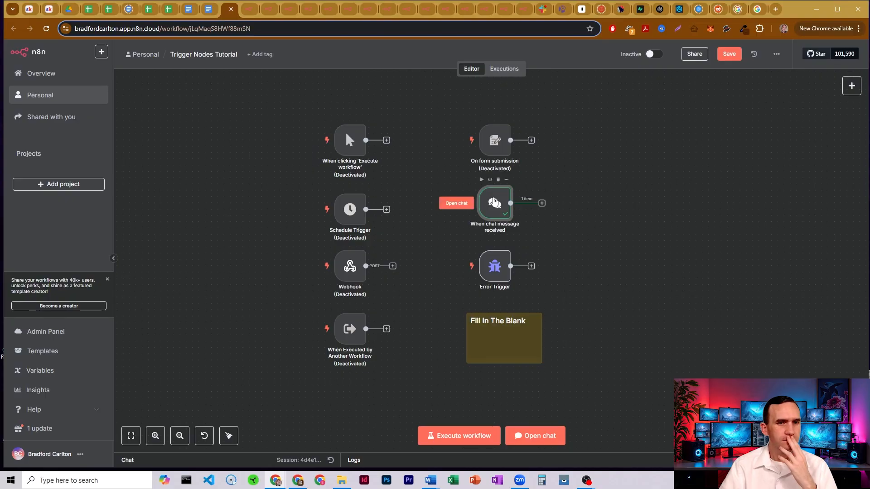
double_click(494, 203)
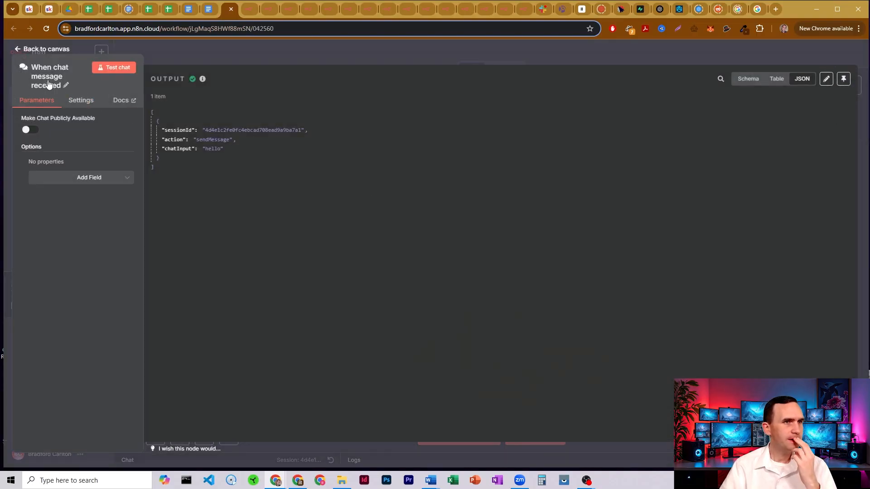
Turn on Make Chat Publicly Available for the chat trigger and copy its Chat URL
left_click(31, 130)
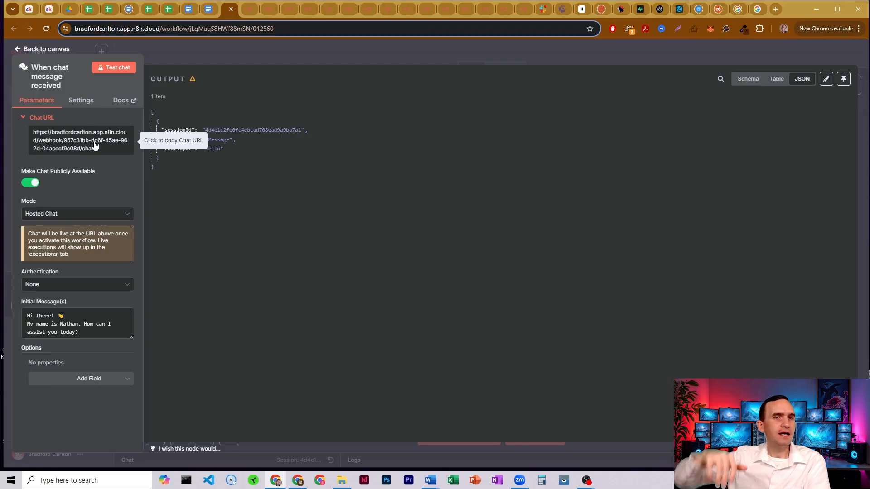
left_click(282, 58)
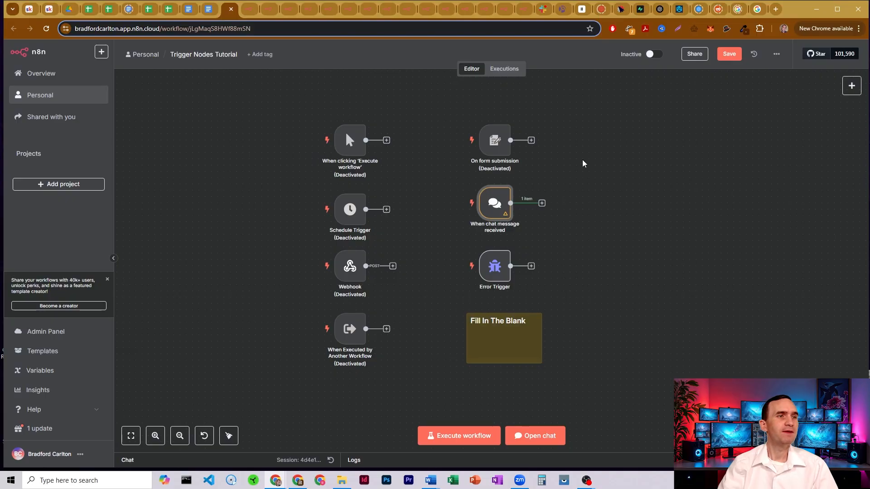
double_click(496, 214)
left_click(29, 182)
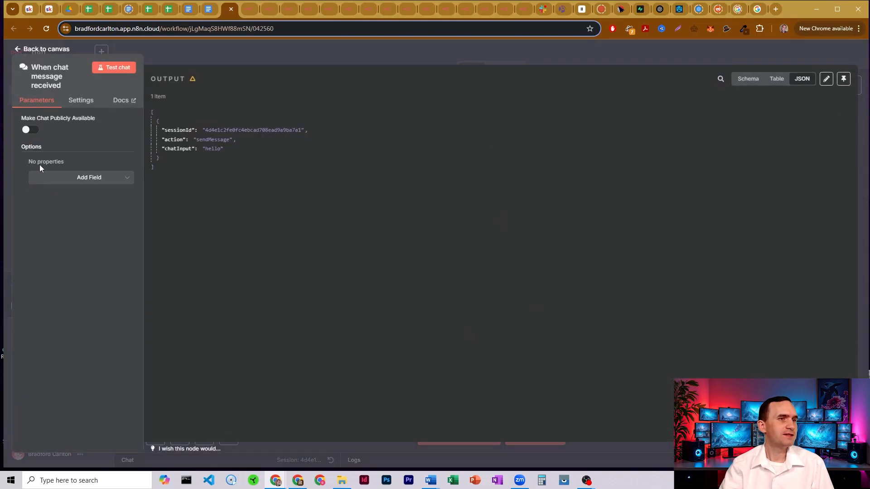
left_click(30, 131)
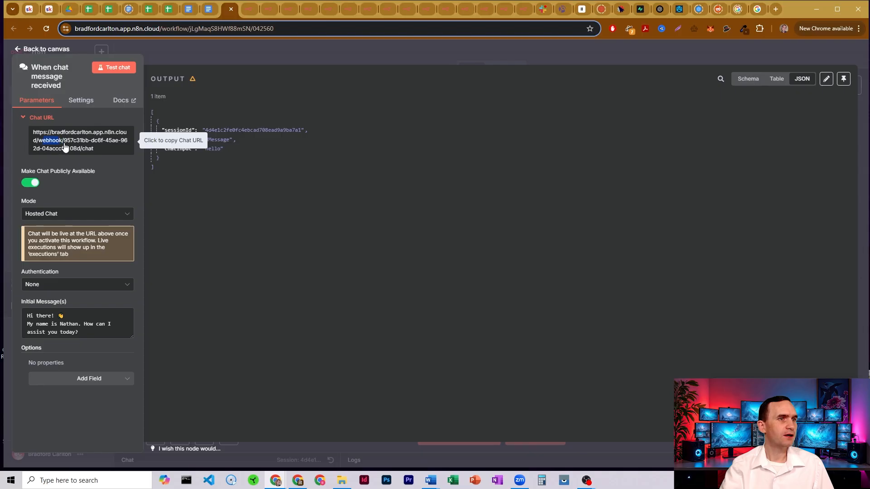
left_click(63, 147)
left_click(77, 151)
left_click_drag(63, 140, 106, 155)
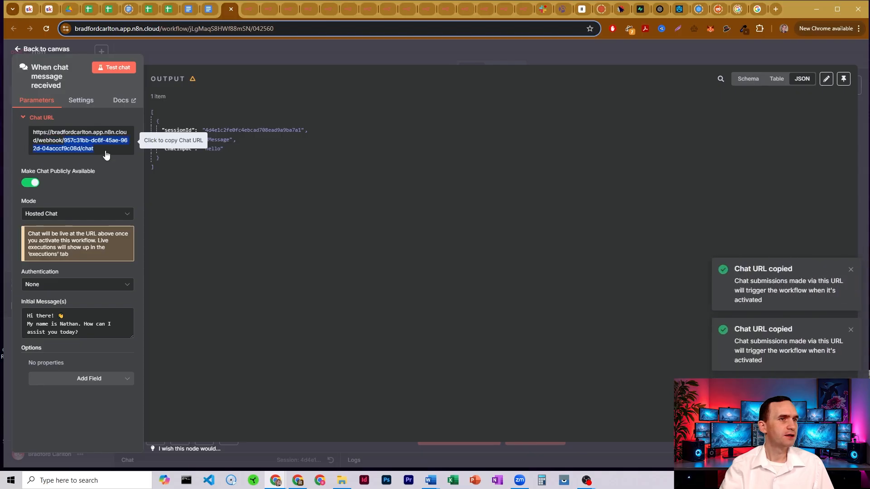
left_click(95, 150)
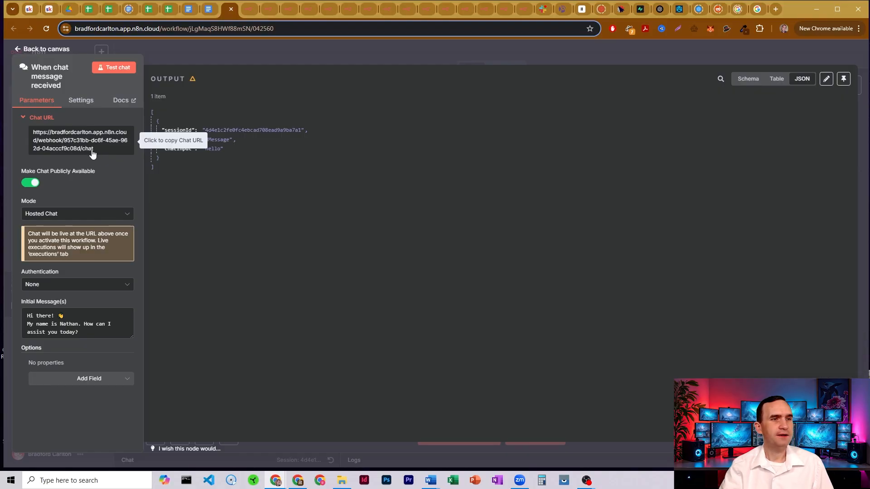
Keep Mode as Hosted Chat and Authentication as None, review the initial message, then close settings
left_click(125, 215)
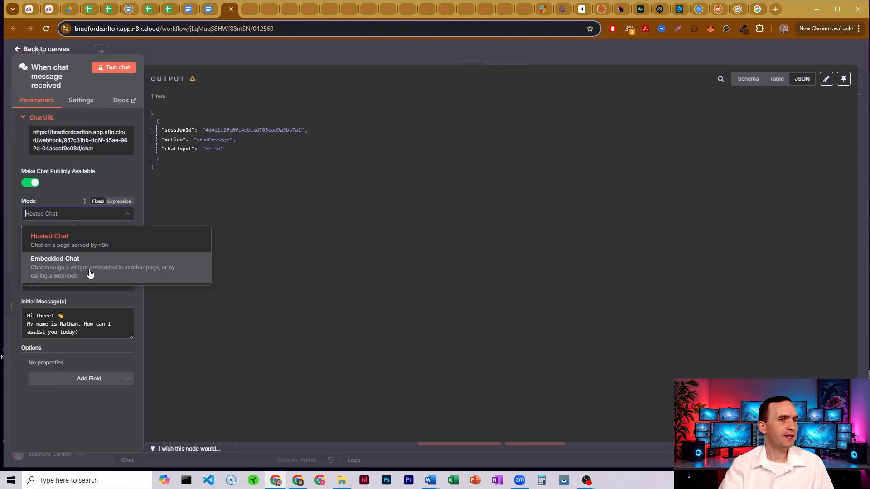
left_click(126, 216)
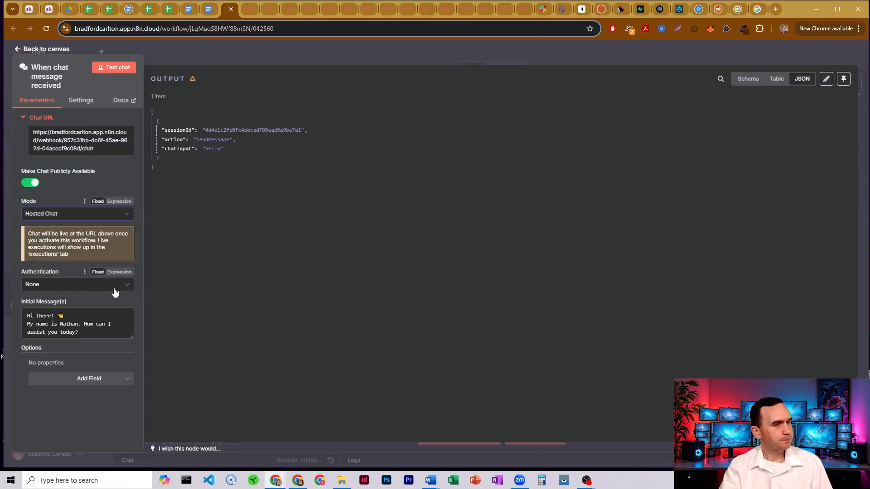
left_click(129, 286)
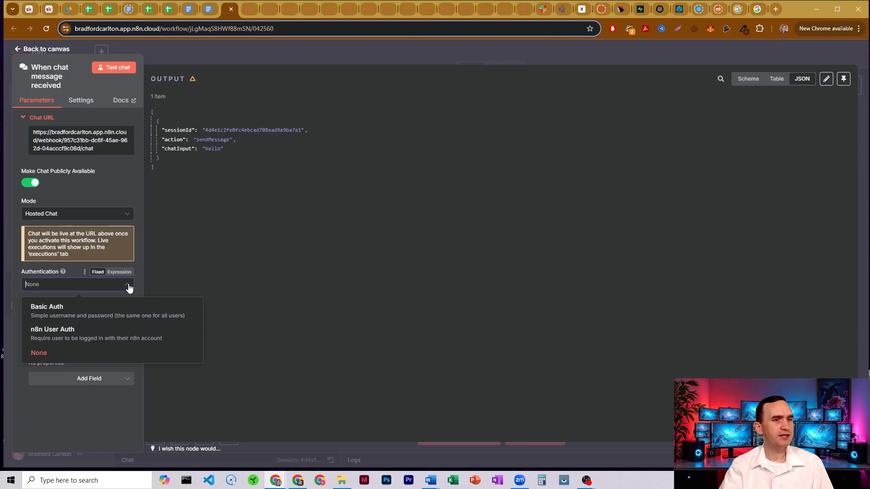
left_click(127, 286)
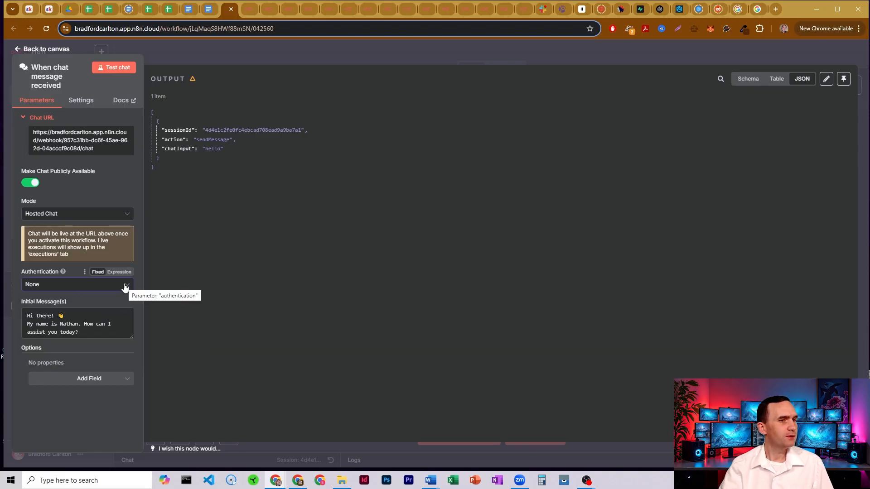
left_click_drag(91, 332, 31, 318)
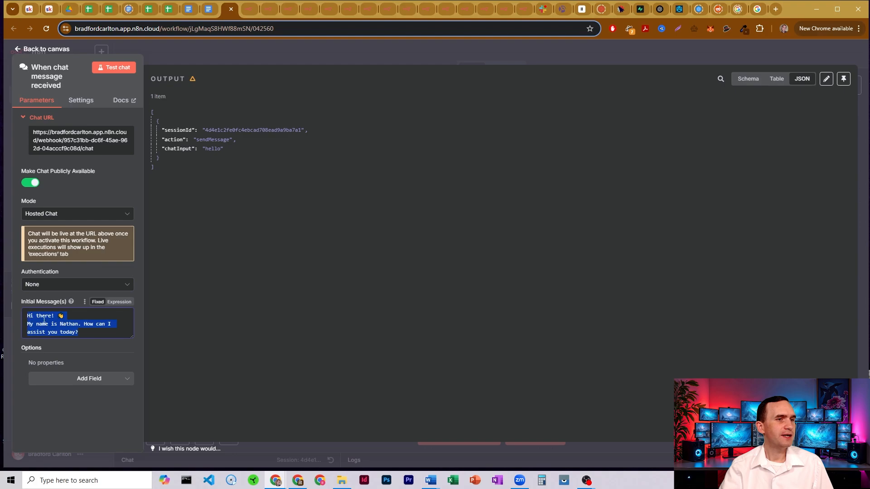
left_click(79, 320)
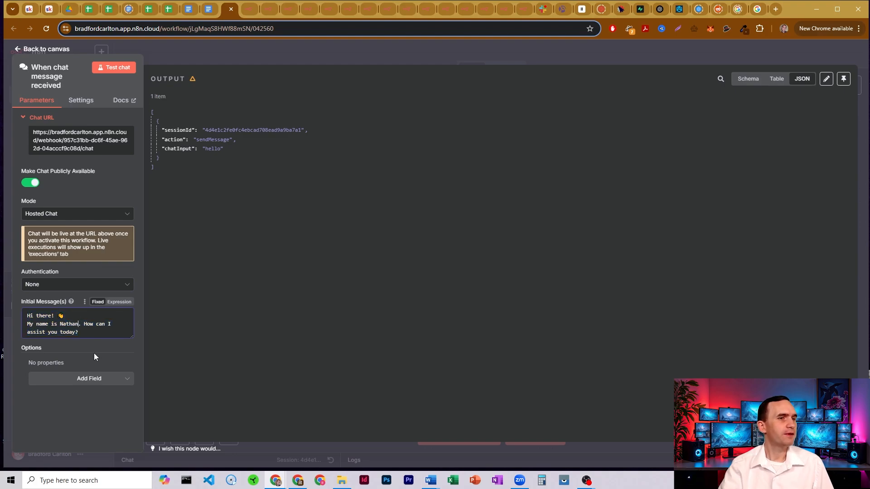
left_click(276, 51)
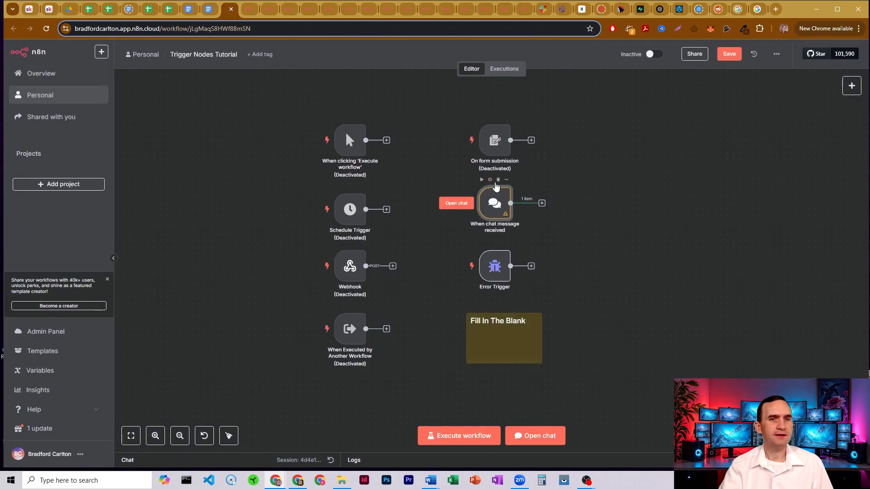
Open the Error Trigger node's details, then close them back to the canvas
double_click(494, 267)
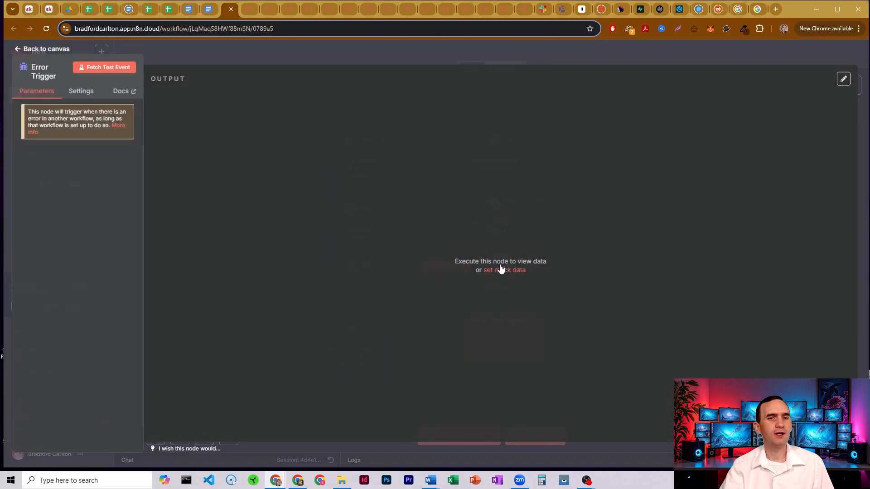
left_click(274, 55)
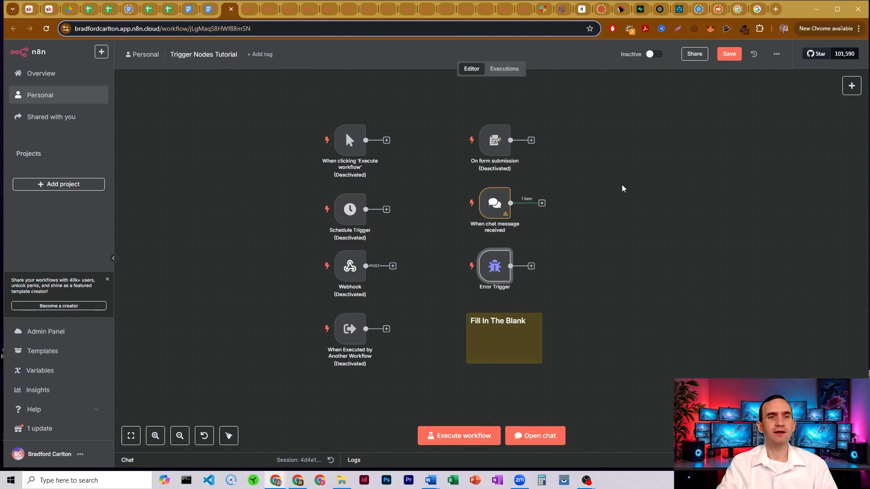
In workflow settings, choose 'Report n8n workflow errors to Slack' as the Error Workflow and save
left_click(777, 56)
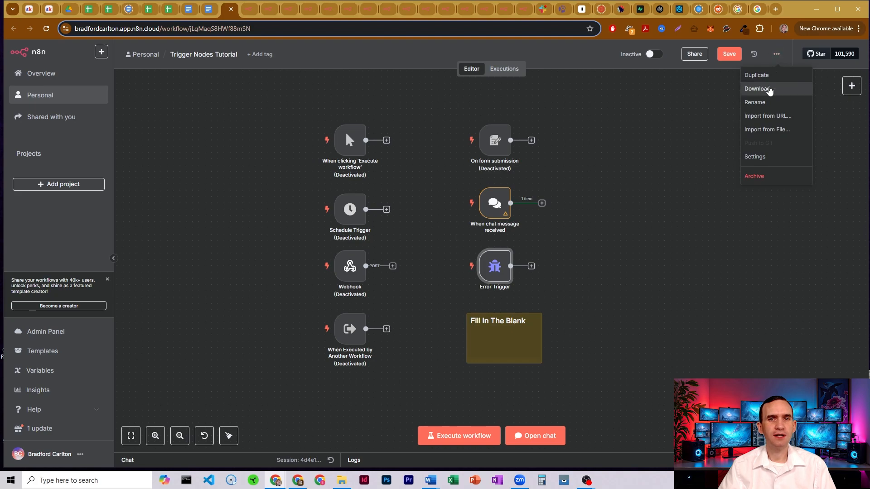
left_click(769, 157)
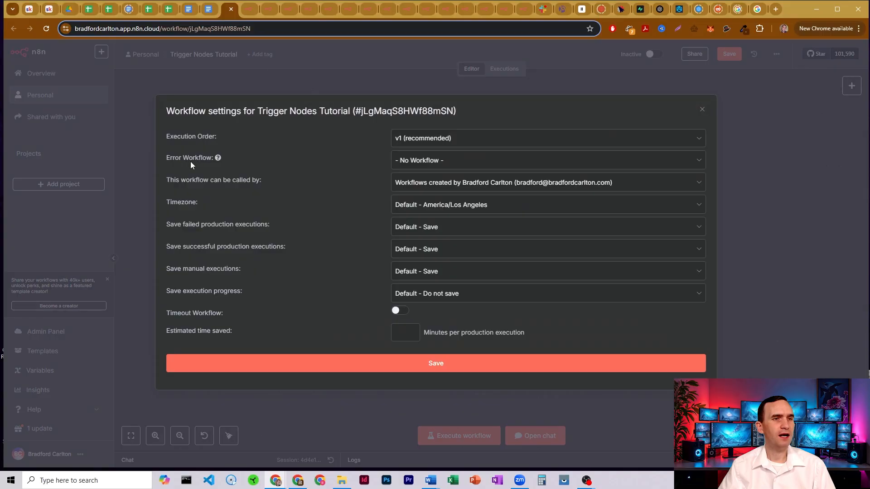
left_click(487, 161)
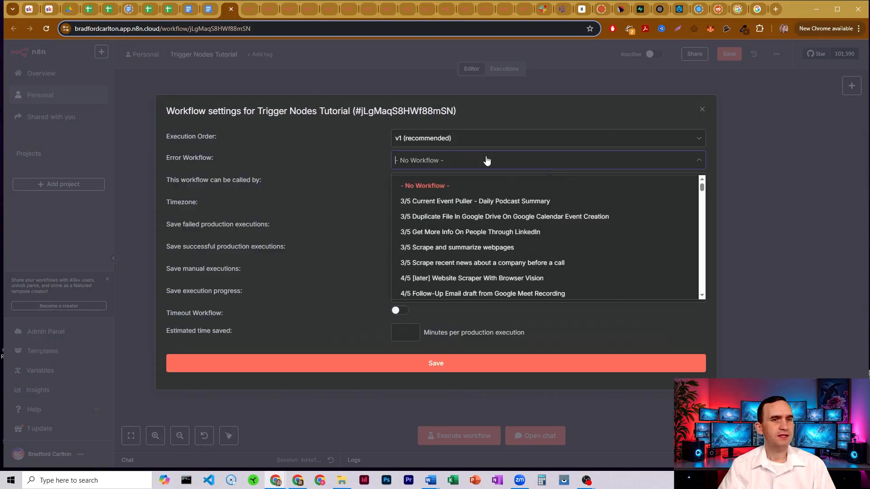
type("err")
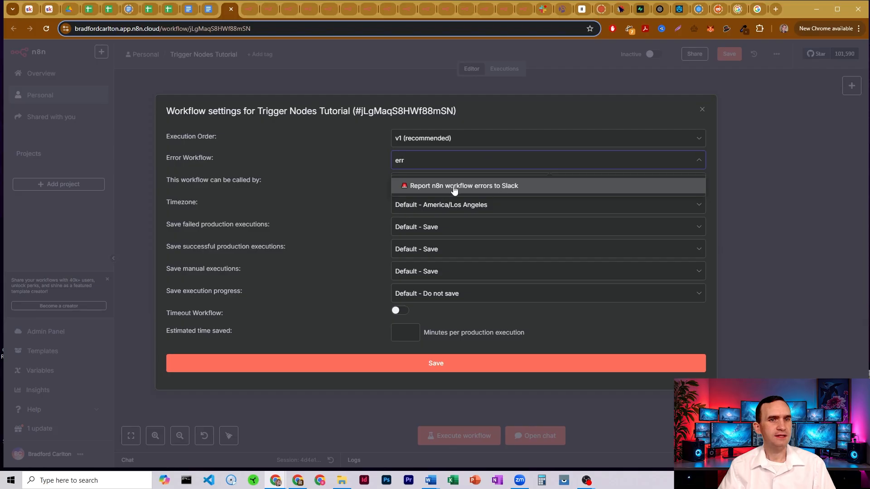
left_click(455, 187)
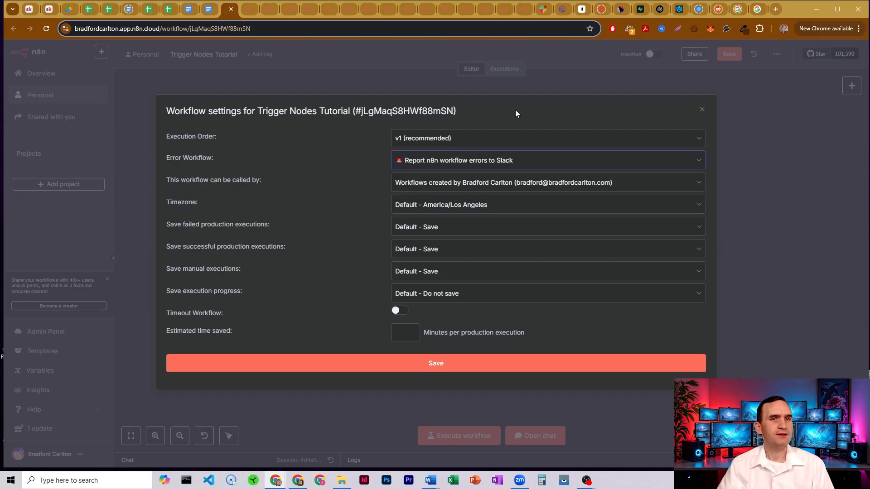
left_click(447, 362)
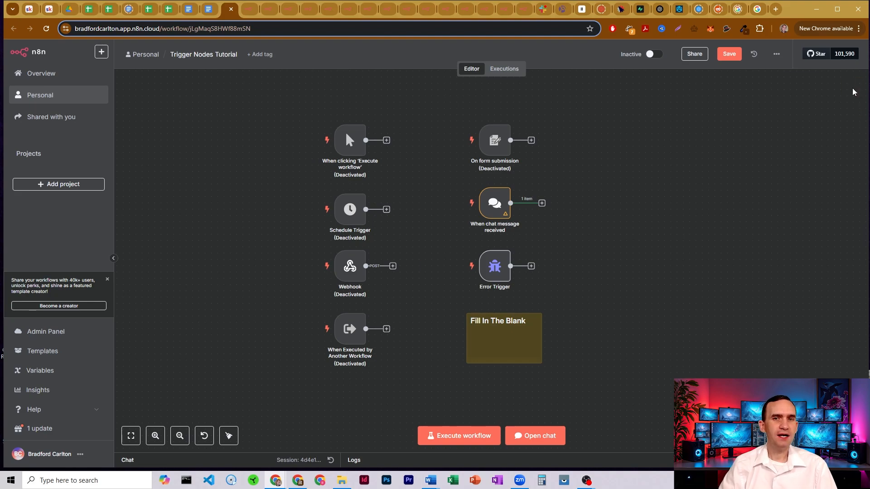
Choose Add another trigger, browse the 'Other ways...' triggers, then return to the main trigger list
left_click(853, 92)
left_click(778, 343)
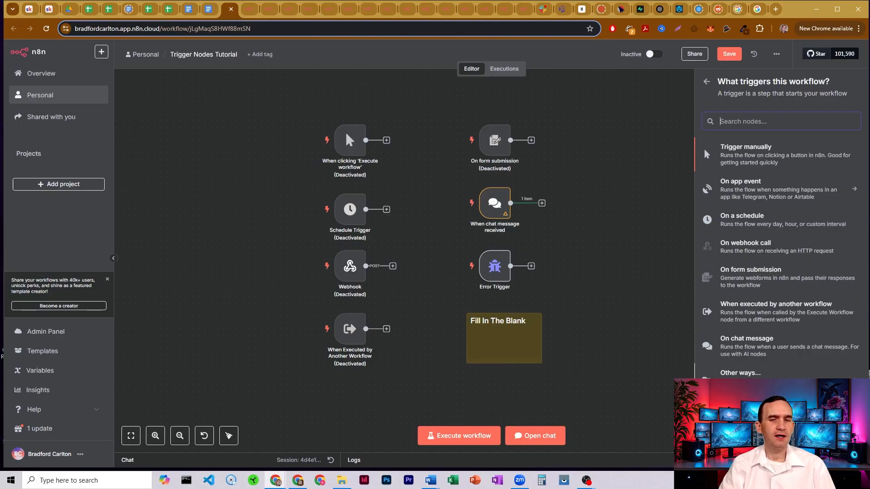
left_click(741, 373)
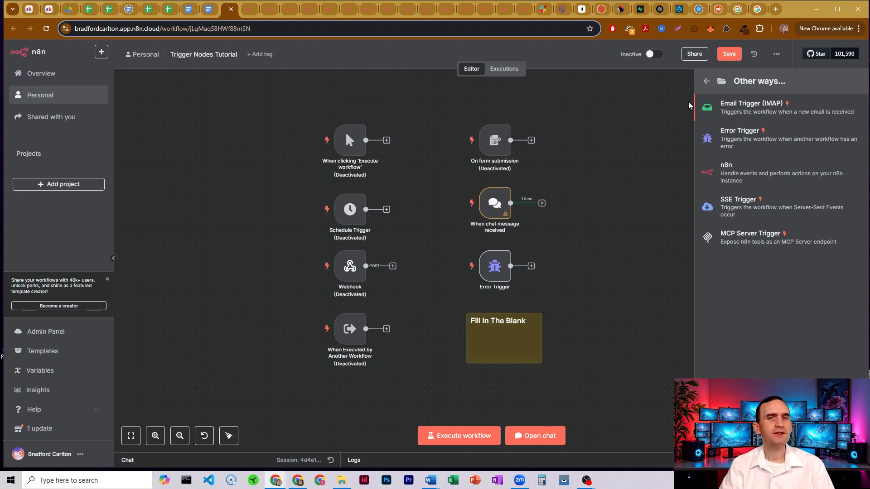
left_click(705, 83)
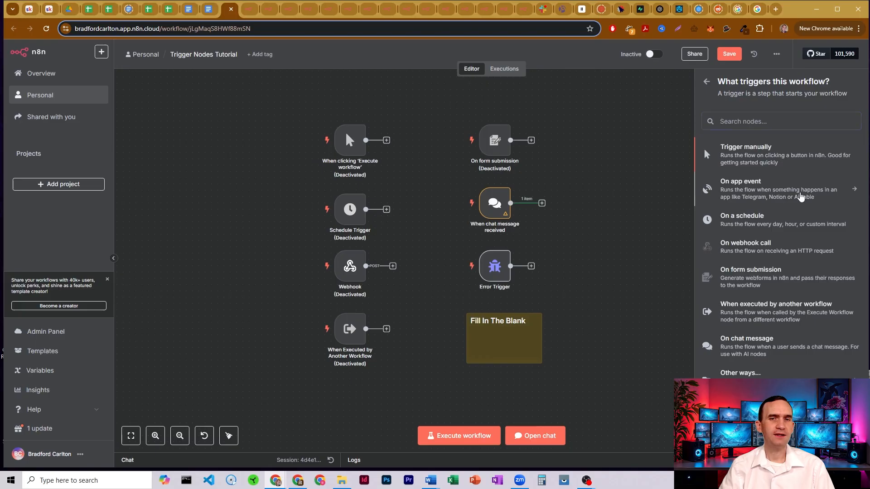
Browse the list of app-event triggers for other apps
left_click(801, 196)
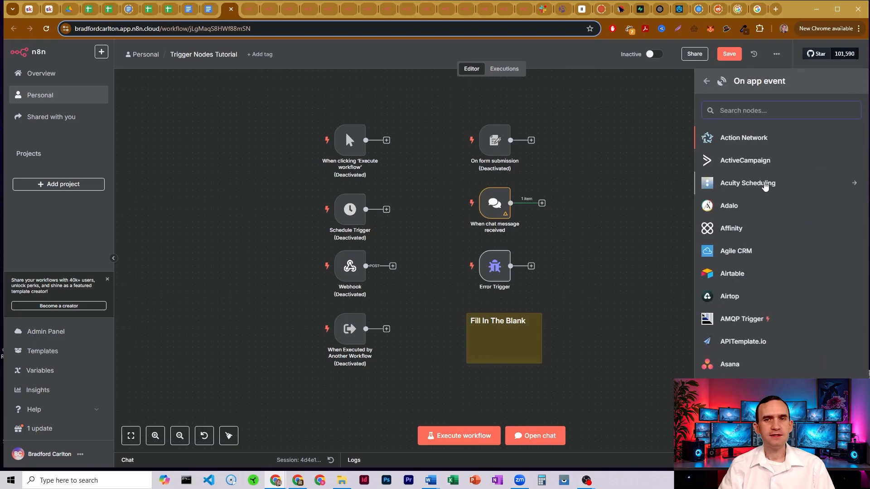
scroll(766, 186, "down", 4)
scroll(765, 187, "down", 20)
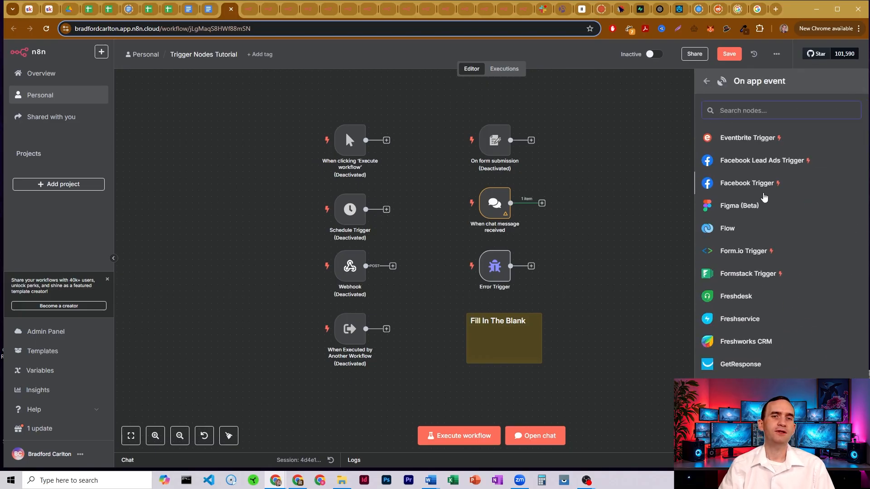
scroll(763, 195, "down", 20)
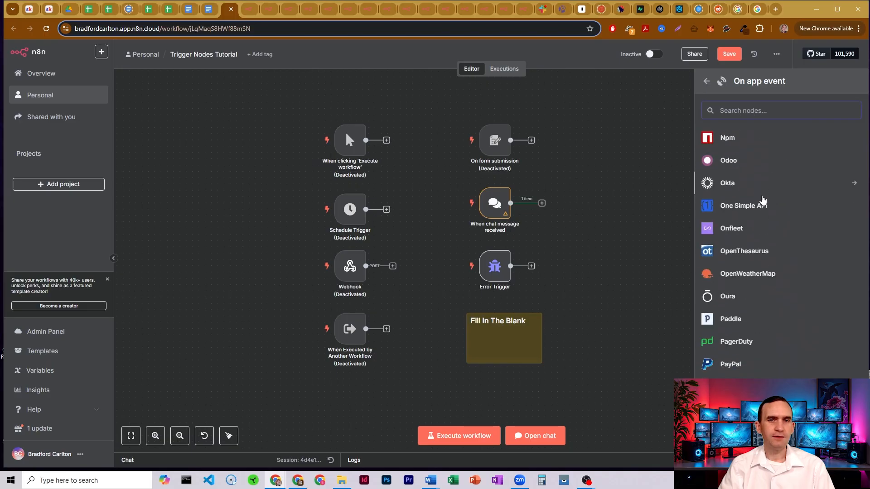
scroll(763, 184, "down", 20)
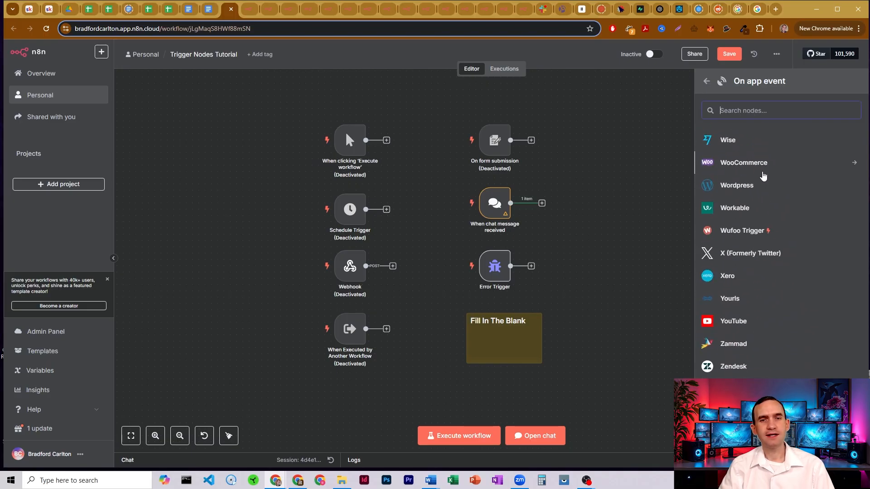
scroll(763, 187, "up", 10)
scroll(763, 187, "up", 20)
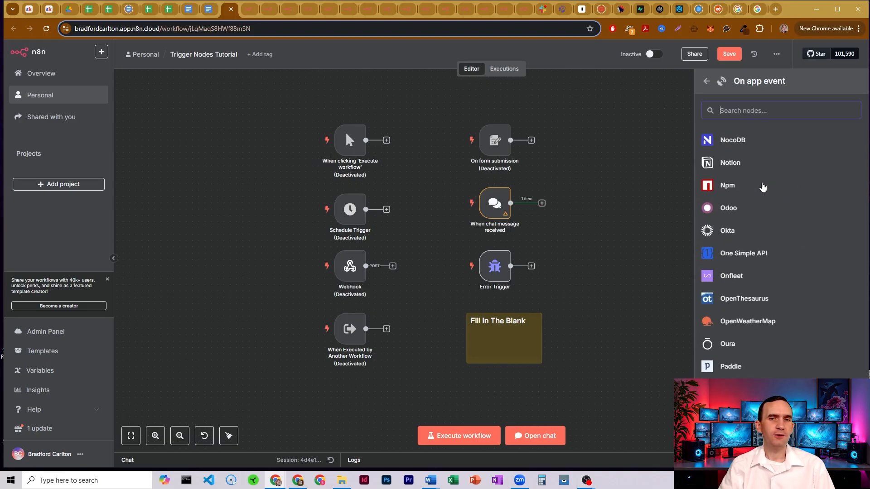
scroll(763, 186, "up", 20)
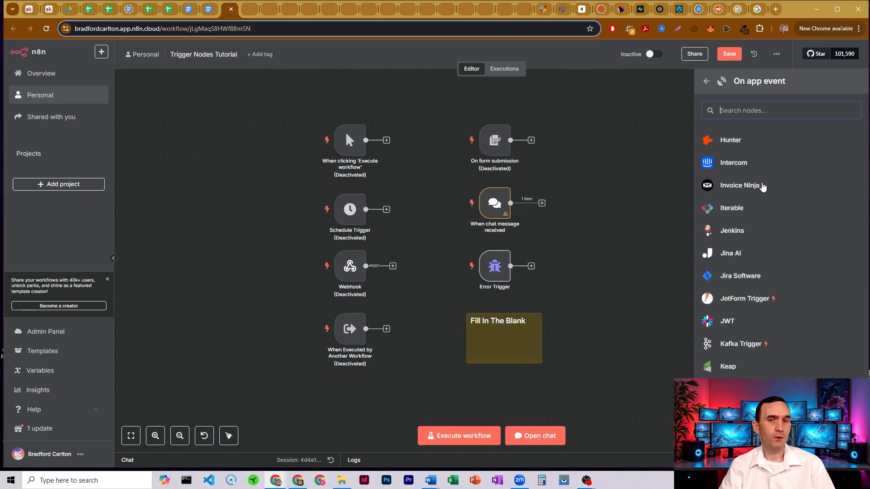
scroll(763, 186, "up", 20)
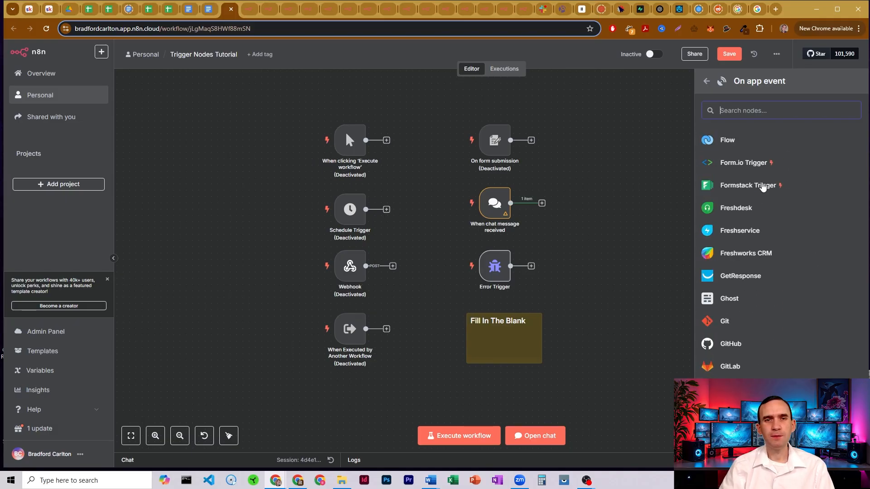
scroll(763, 186, "up", 15)
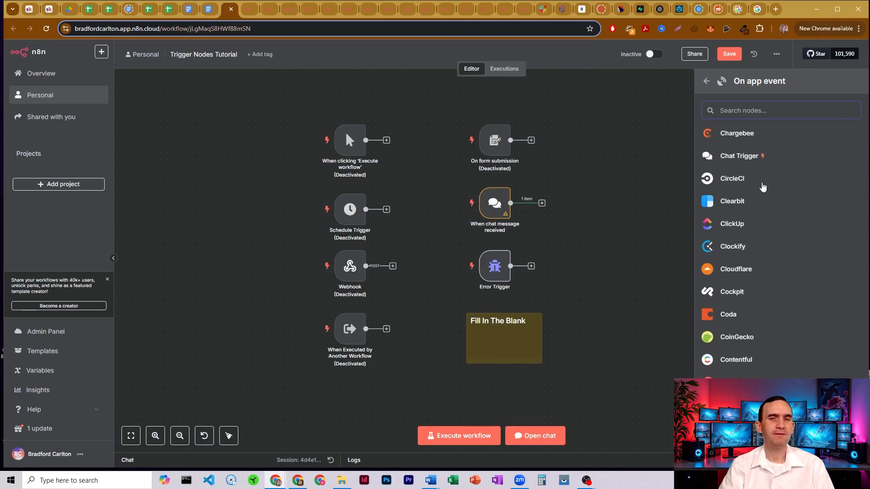
scroll(763, 187, "up", 5)
scroll(763, 187, "up", 10)
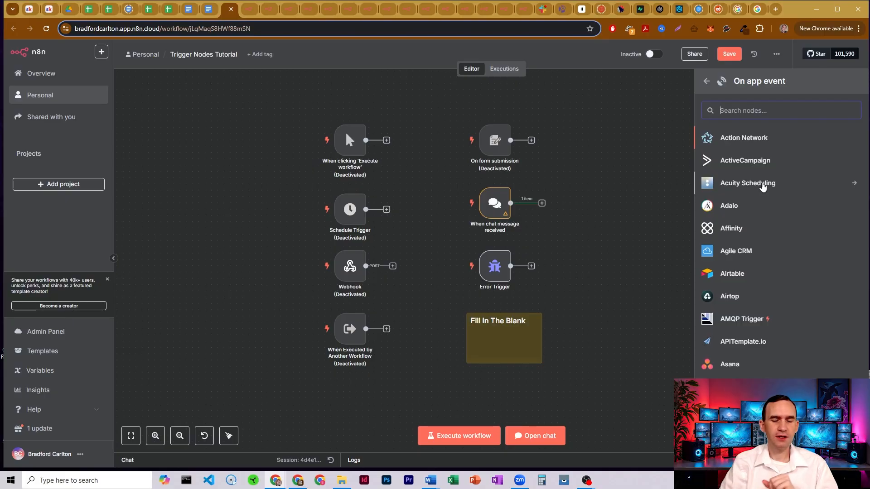
Add Asana's 'On new Asana event' trigger and place it on the Fill In The Blank note
left_click(743, 366)
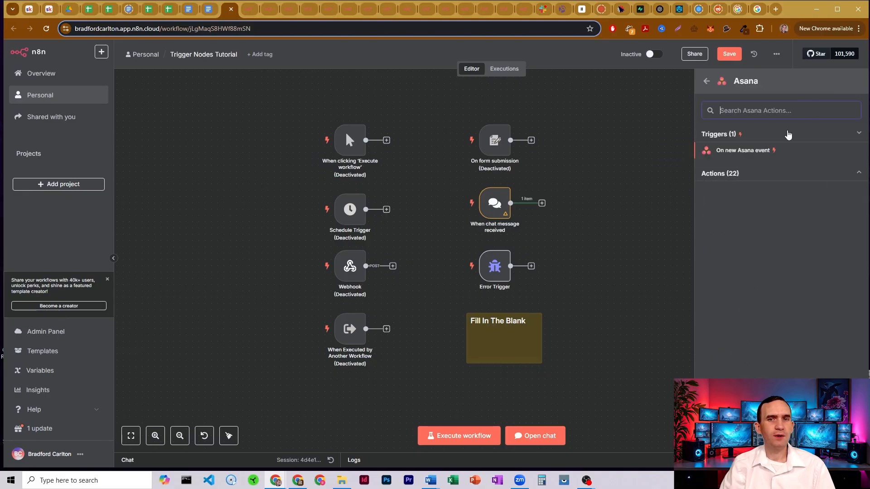
left_click(743, 151)
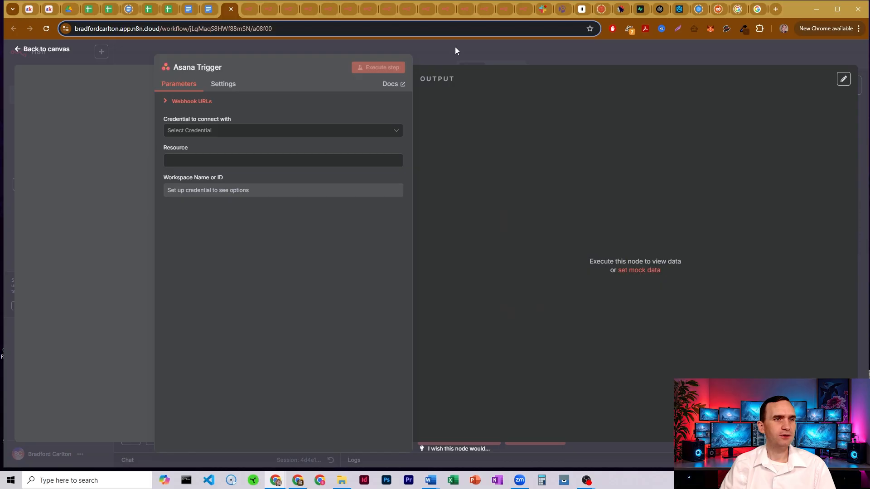
left_click(455, 50)
left_click_drag(626, 260, 504, 348)
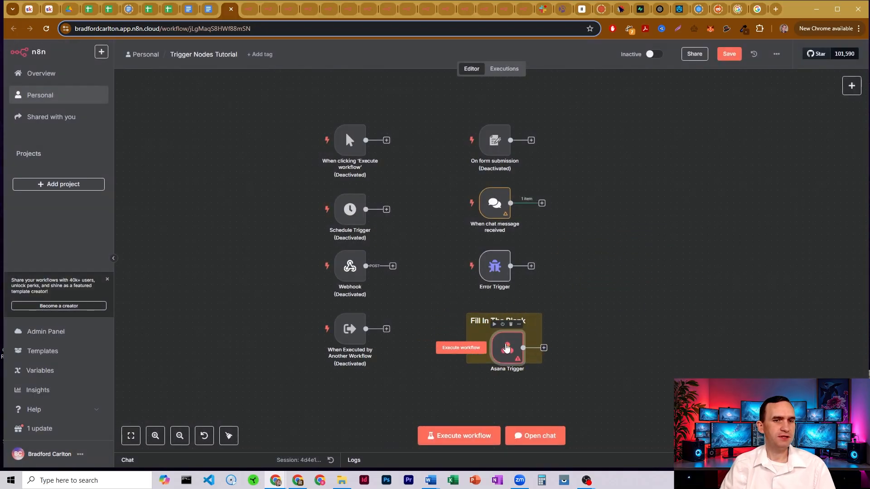
Inspect the Asana trigger's credential and Resource fields, then delete the node
double_click(507, 348)
left_click(216, 132)
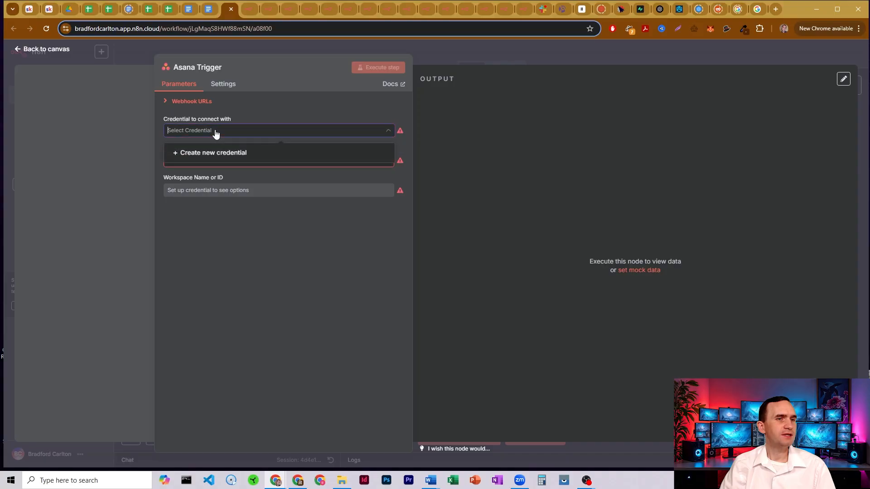
left_click(213, 132)
left_click(214, 158)
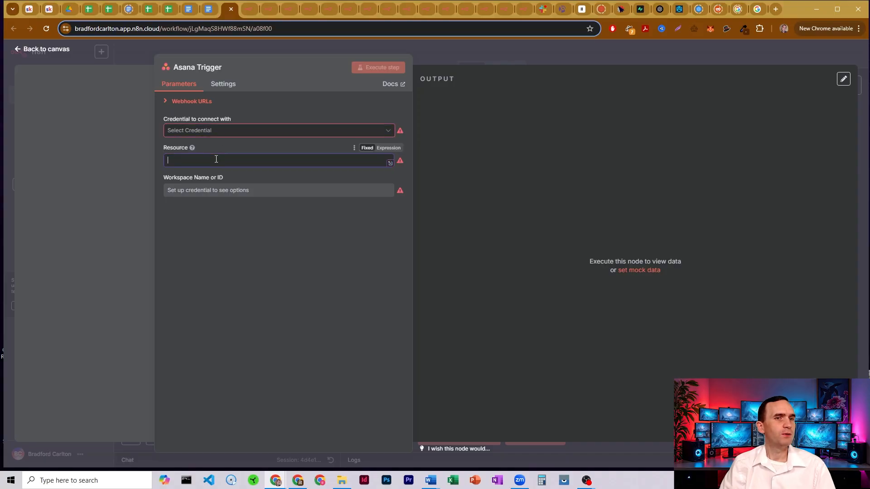
left_click(239, 191)
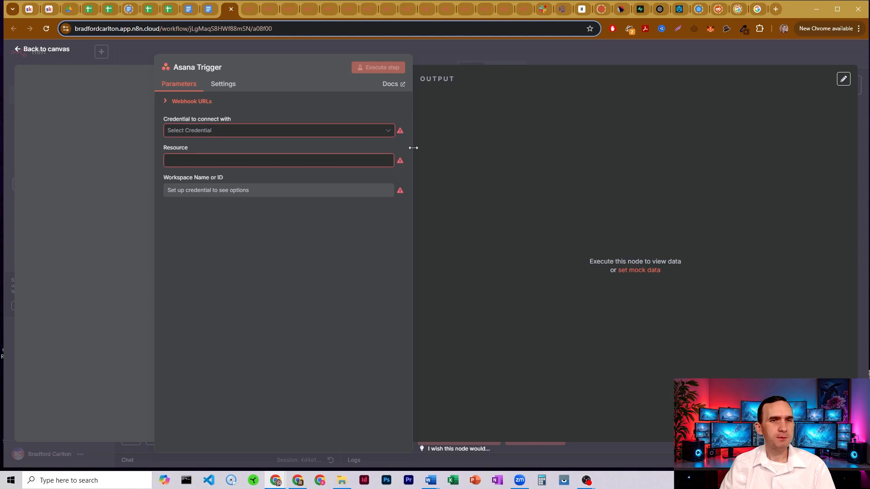
left_click(426, 52)
left_click(505, 343)
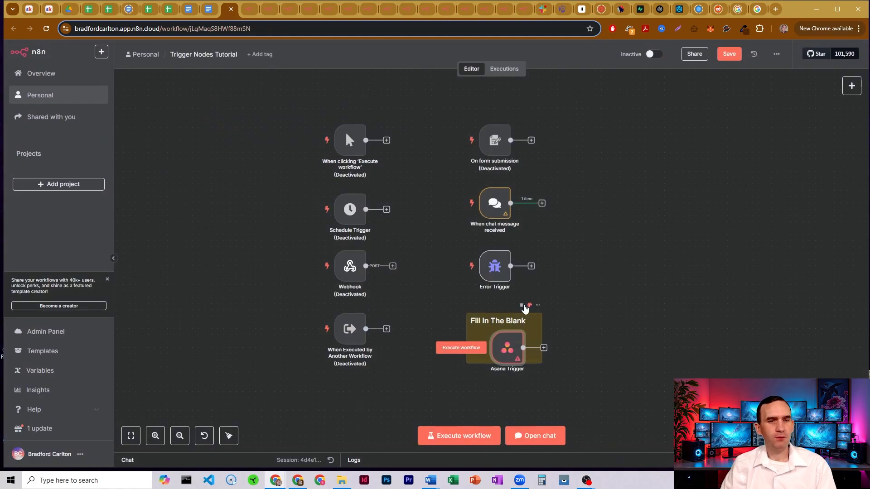
key("Delete")
Add another trigger of type On app event and scroll through the app list
left_click(851, 87)
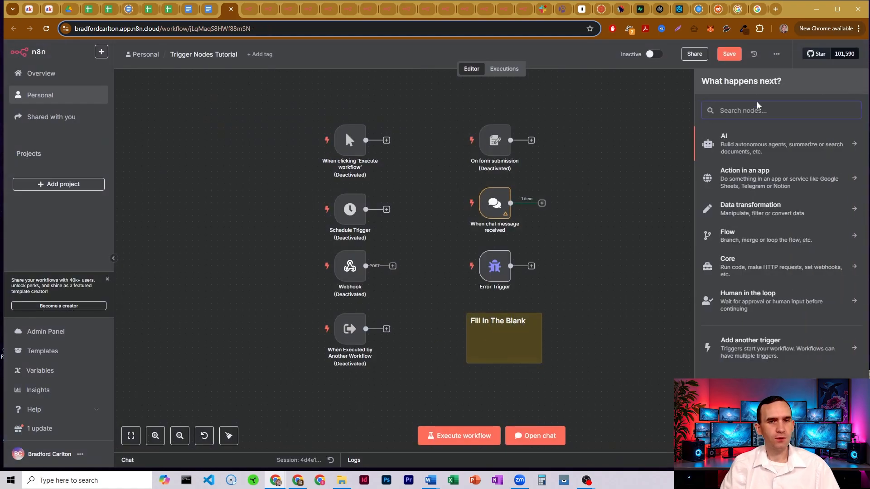
left_click(743, 346)
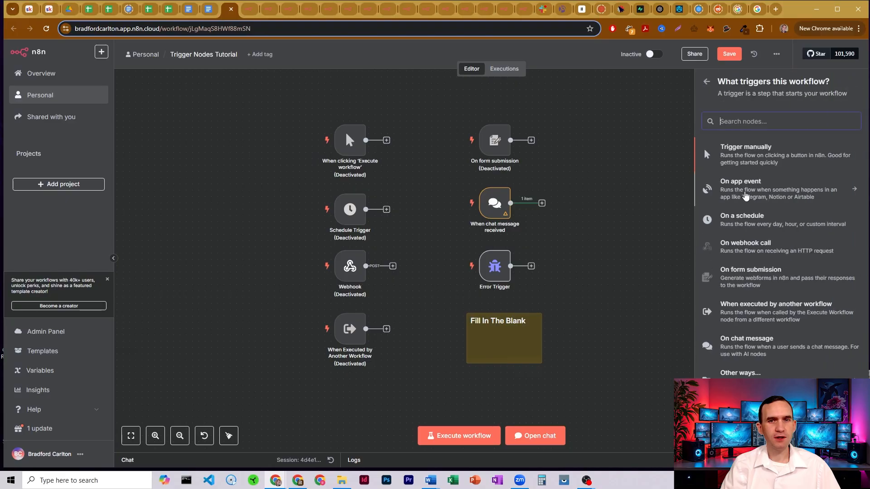
left_click(745, 193)
scroll(752, 244, "down", 15)
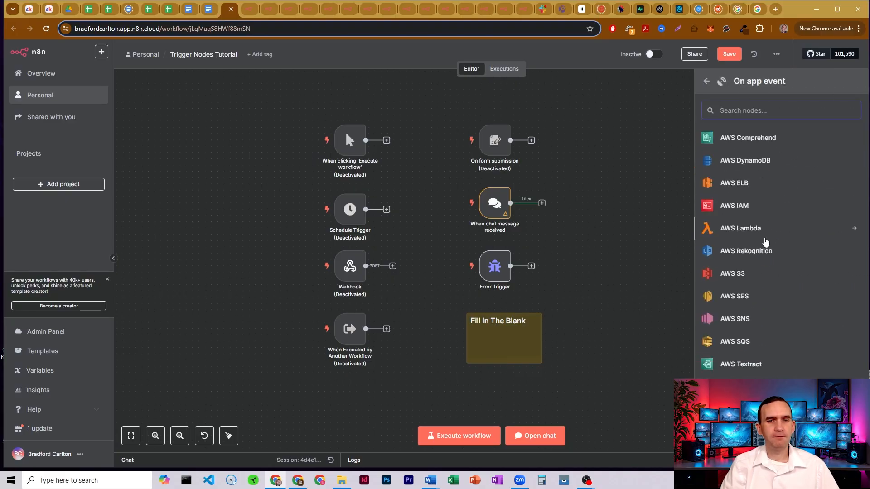
scroll(763, 246, "down", 15)
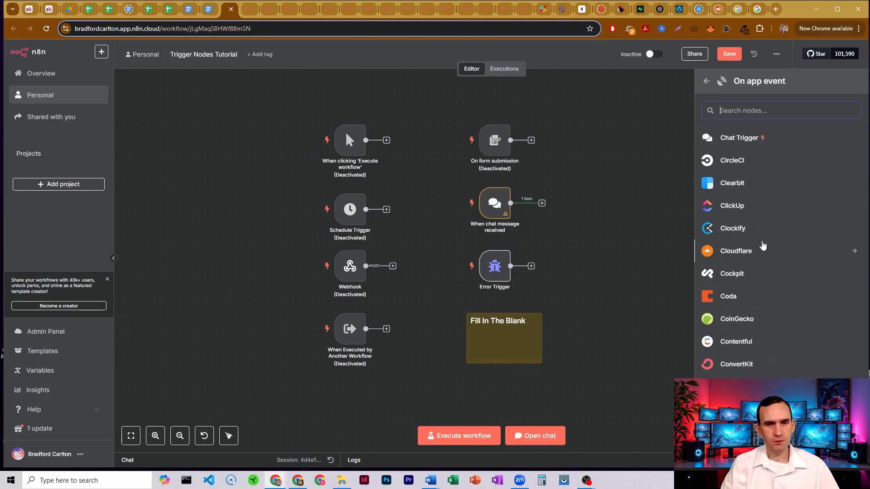
scroll(763, 246, "down", 15)
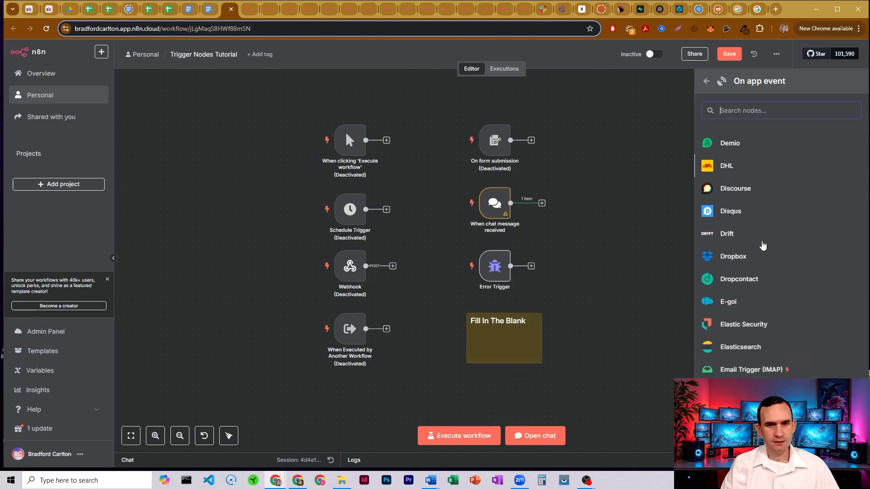
scroll(763, 244, "down", 15)
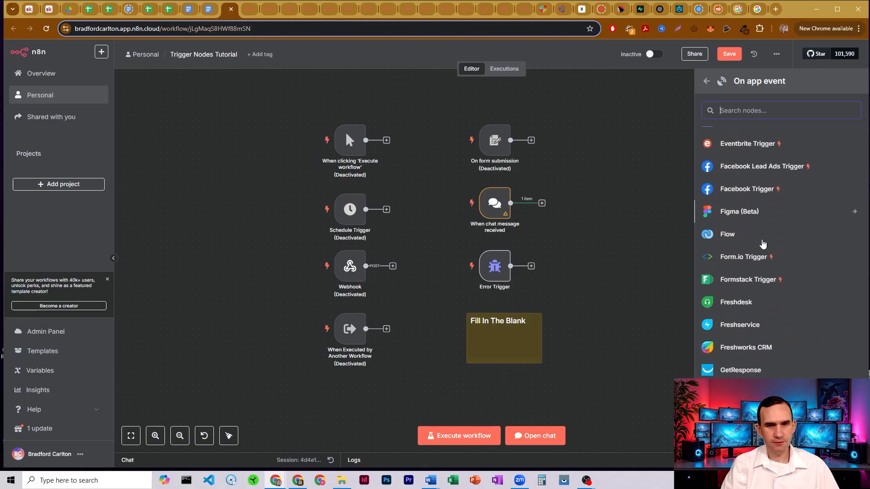
scroll(763, 244, "down", 2)
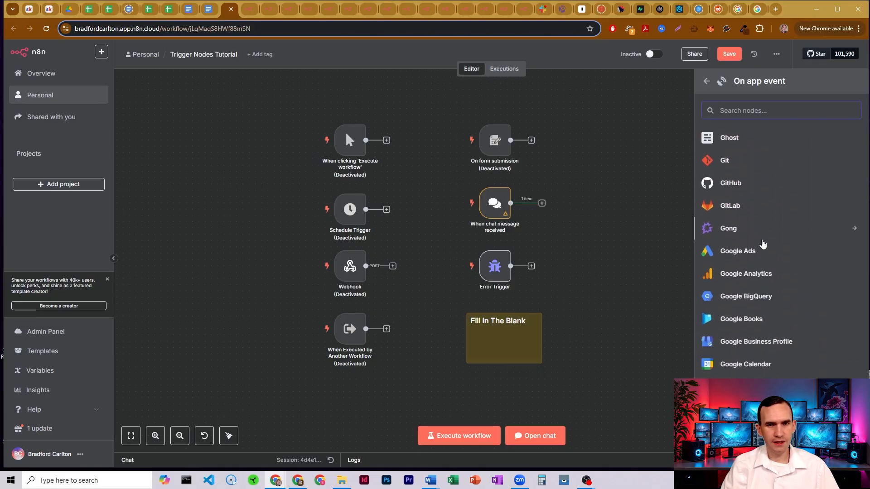
scroll(763, 244, "down", 4)
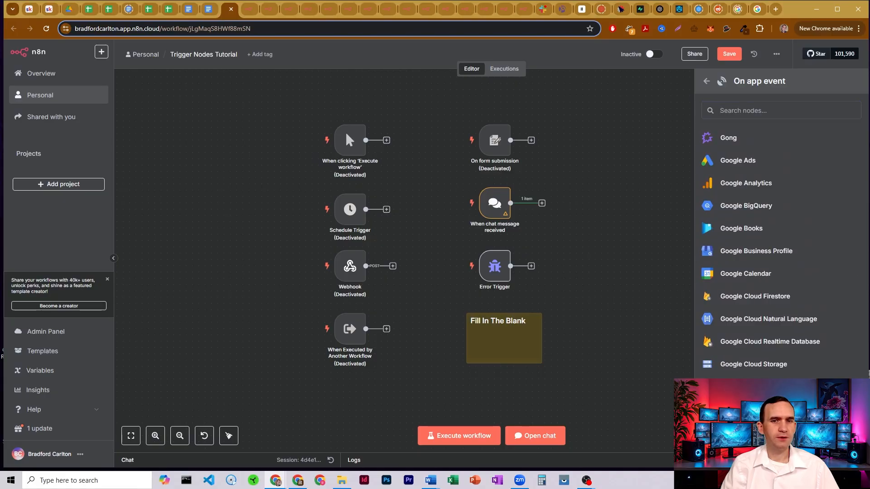
Glance at Google Docs' options, then search 'calend' and open Google Calendar
left_click(735, 409)
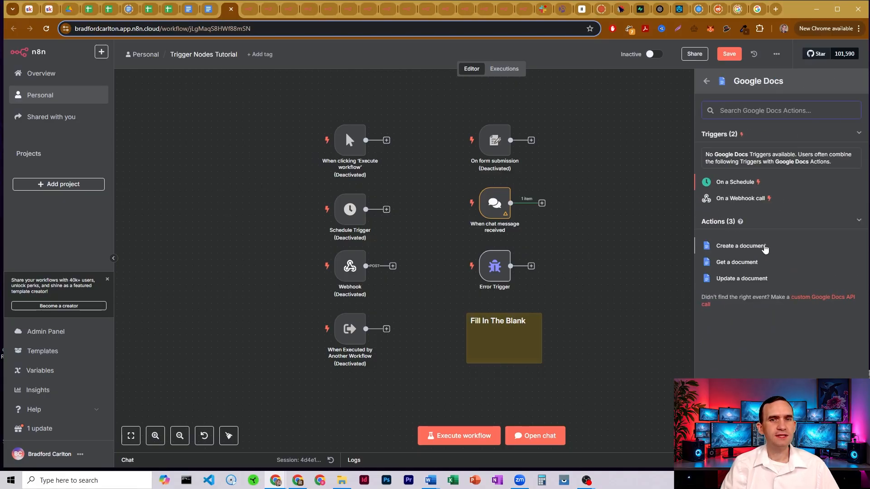
left_click(707, 82)
scroll(763, 356, "down", 5)
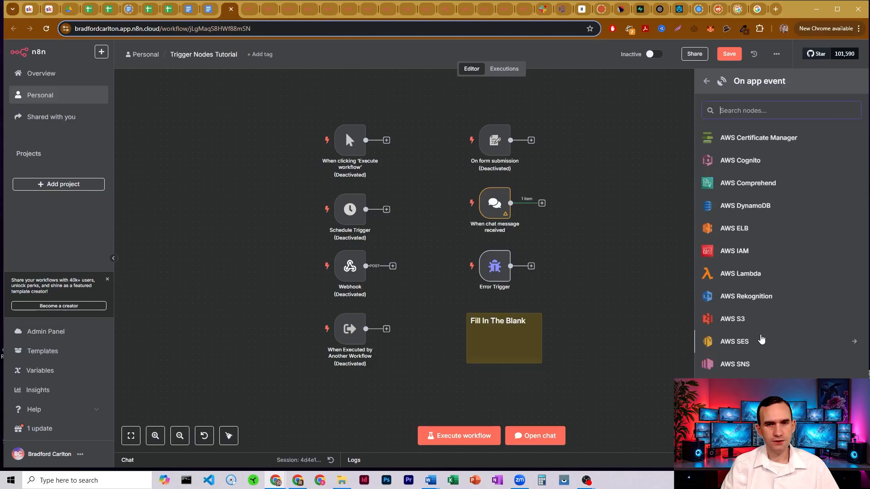
type("calend")
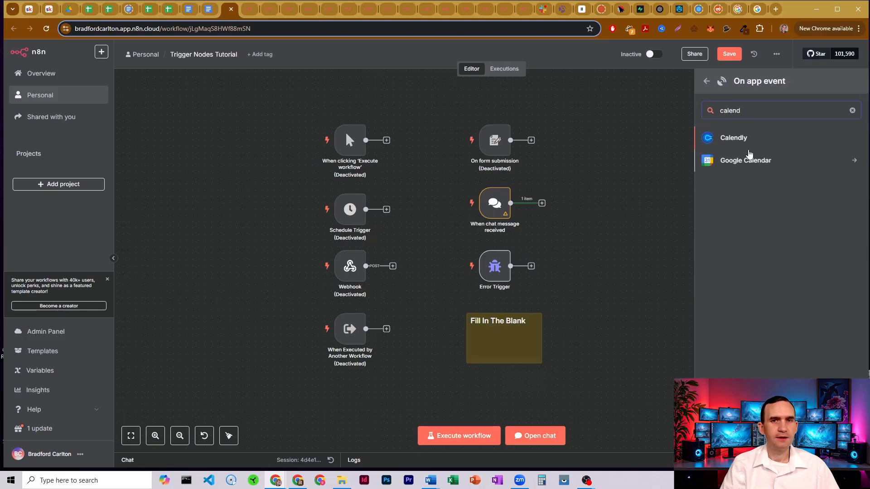
left_click(755, 161)
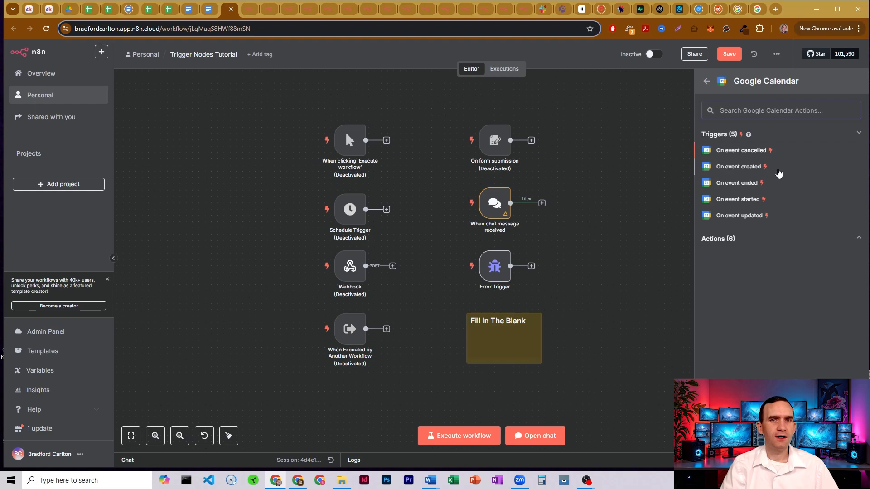
Add the Google Calendar event-created trigger using the other Google credential, polling Every Hour
left_click(743, 167)
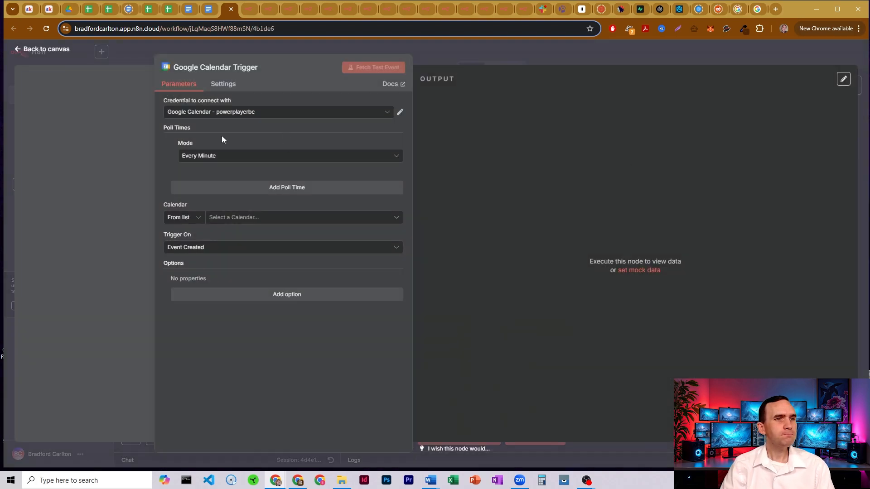
left_click(317, 112)
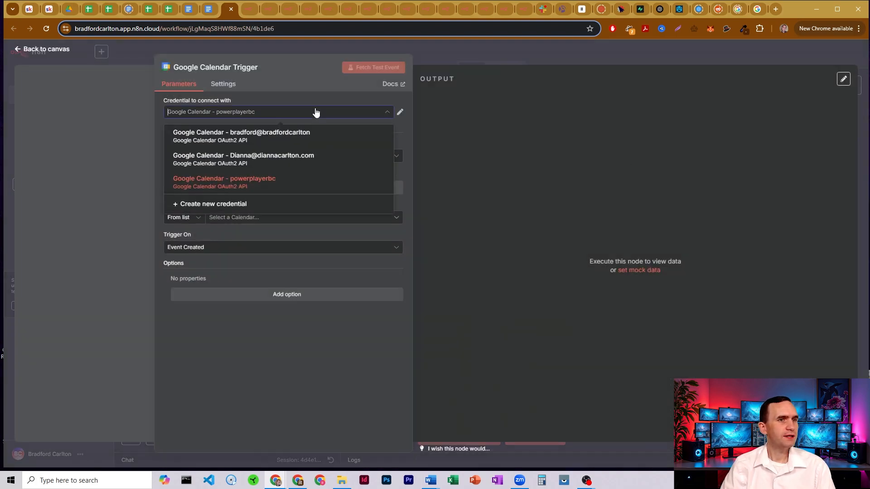
left_click(287, 137)
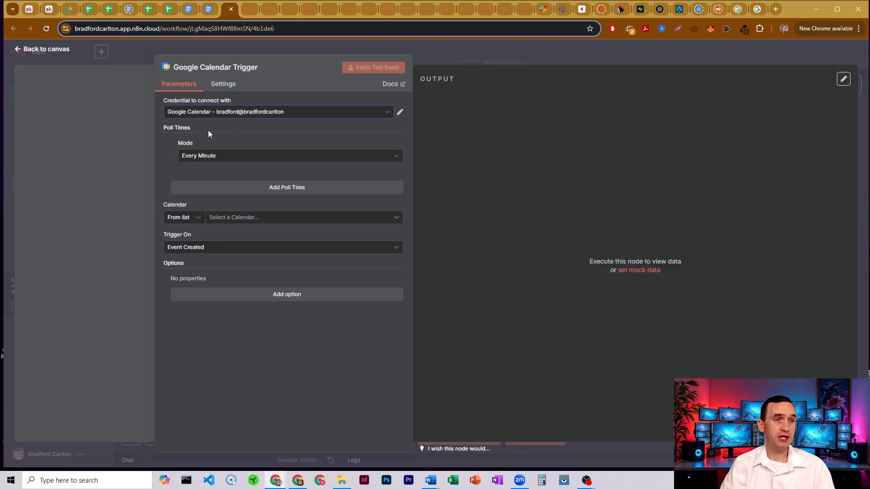
left_click(230, 160)
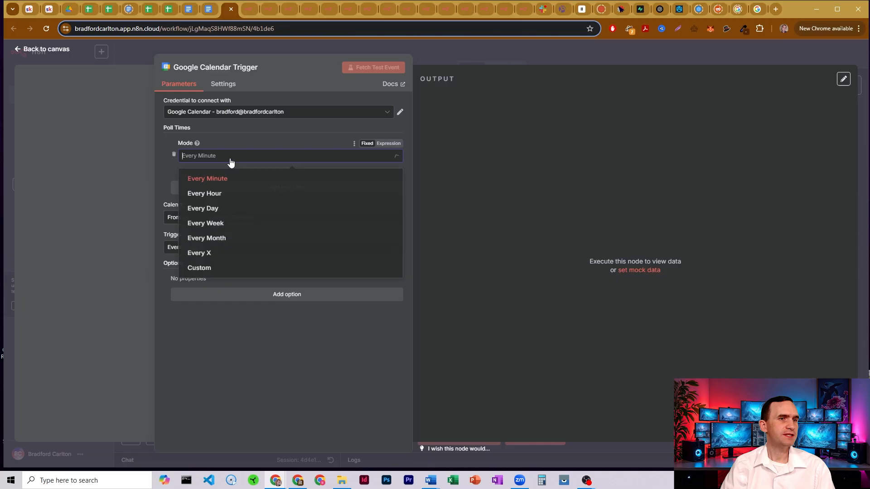
left_click(228, 195)
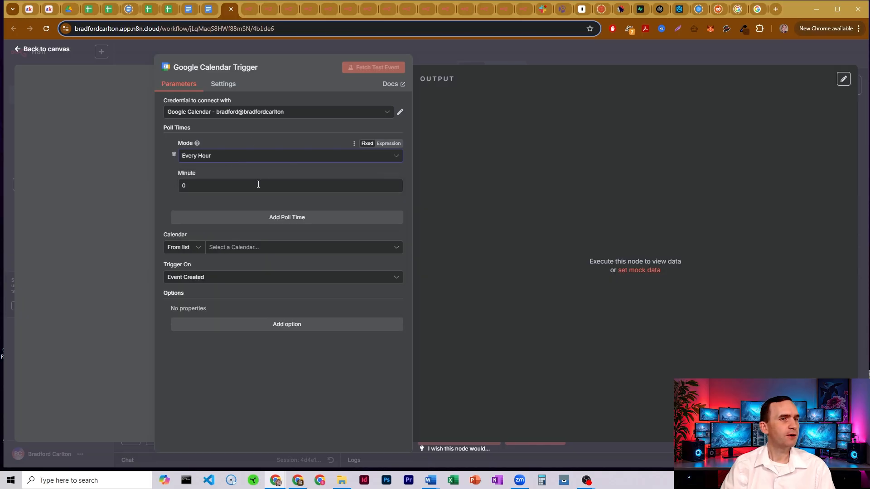
Set the poll minute to 17, watch the personal calendar, and keep Event Created
left_click_drag(194, 187, 180, 185)
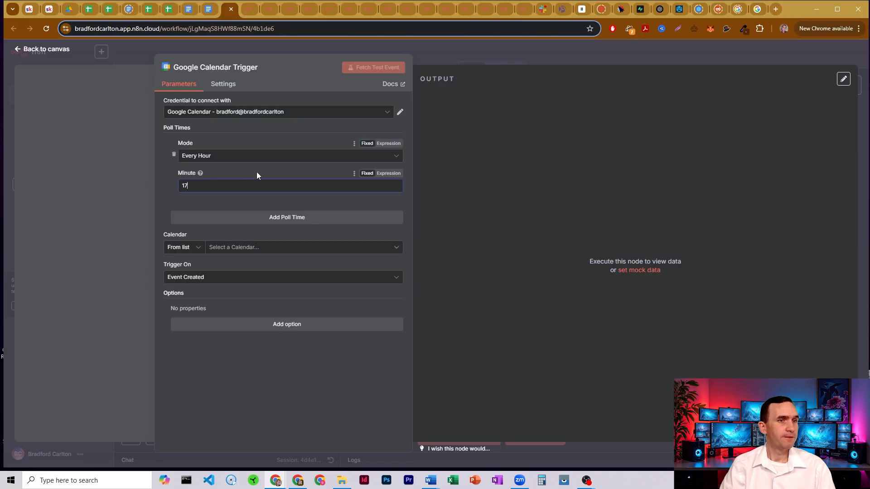
left_click(261, 252)
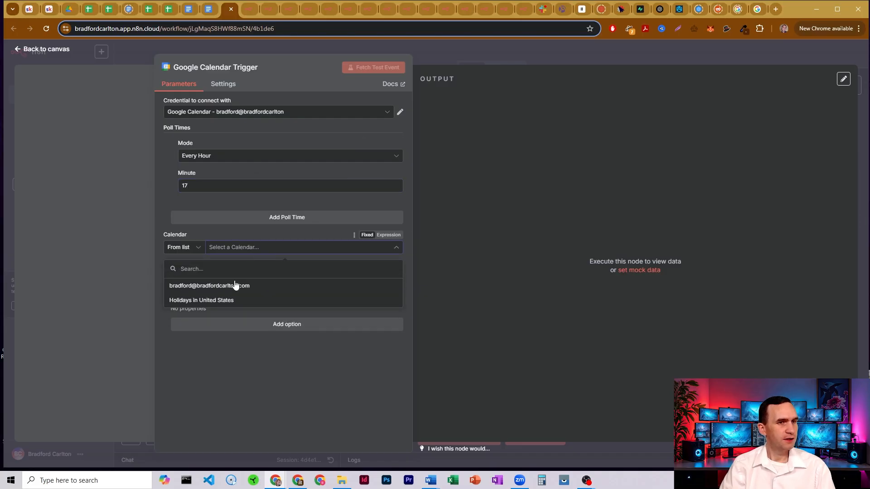
left_click(234, 285)
left_click(217, 279)
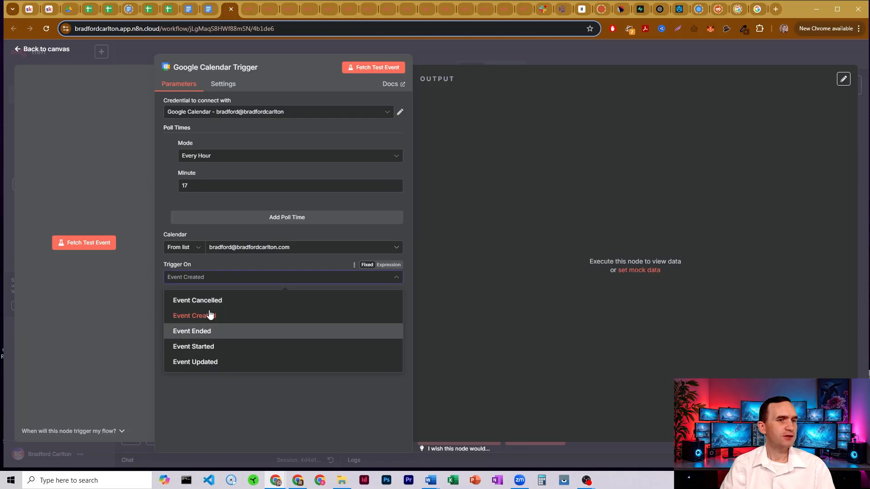
left_click(226, 316)
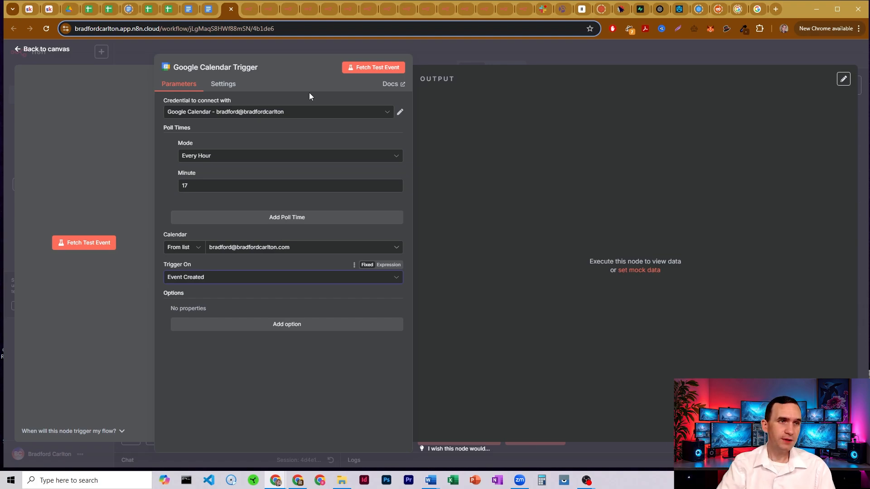
left_click(469, 52)
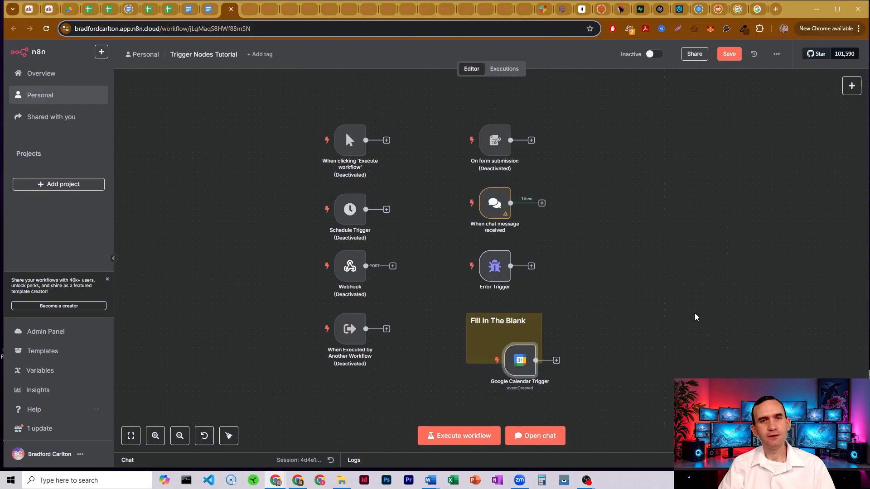
Add another On app event trigger, scrolling the app list to LinkedIn to see its options
left_click(857, 91)
left_click(762, 355)
left_click(748, 195)
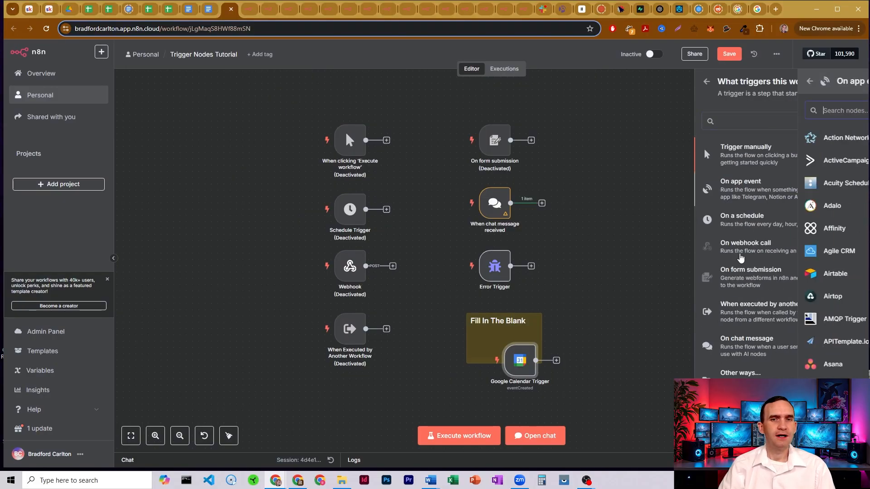
scroll(752, 252, "down", 10)
scroll(752, 252, "down", 15)
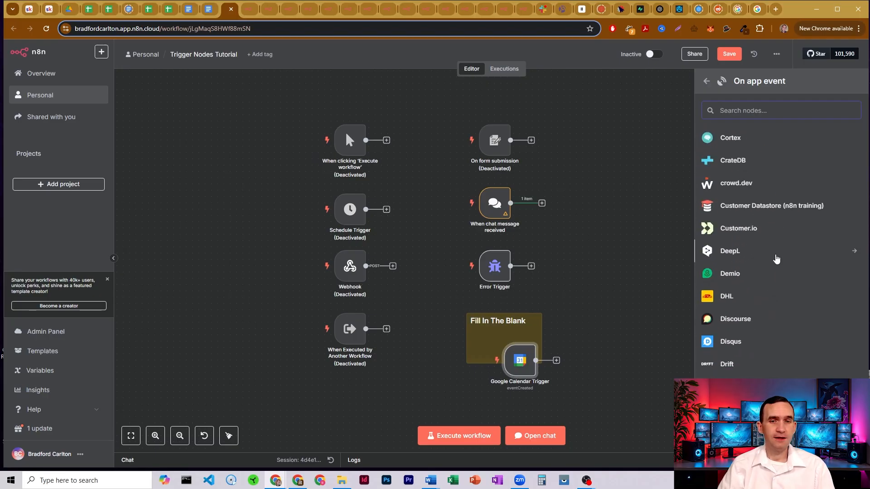
scroll(776, 260, "down", 3)
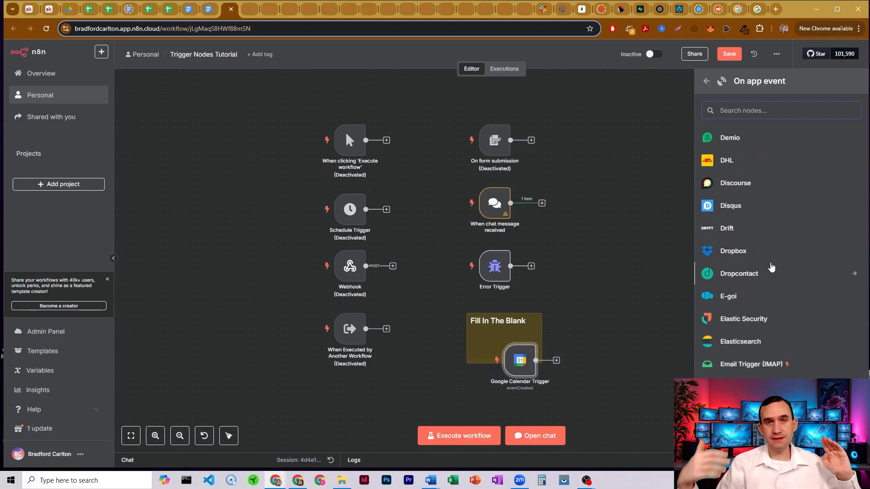
scroll(772, 267, "down", 1)
scroll(772, 268, "down", 10)
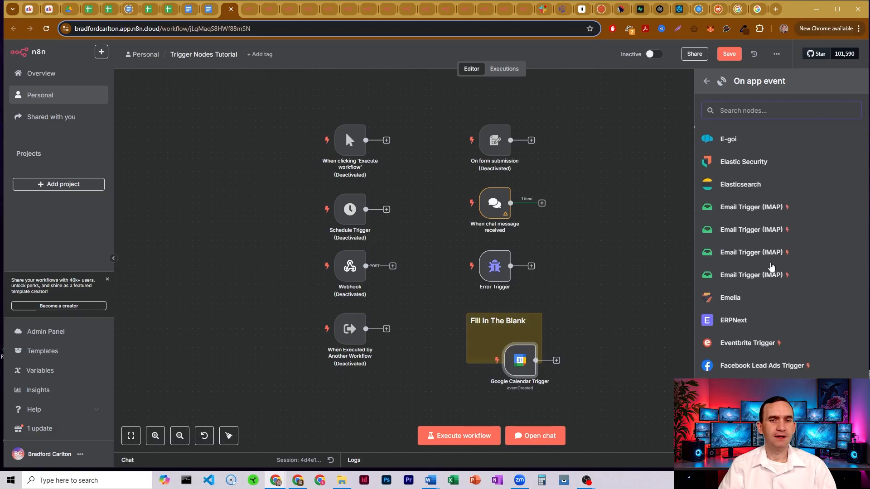
scroll(771, 267, "down", 15)
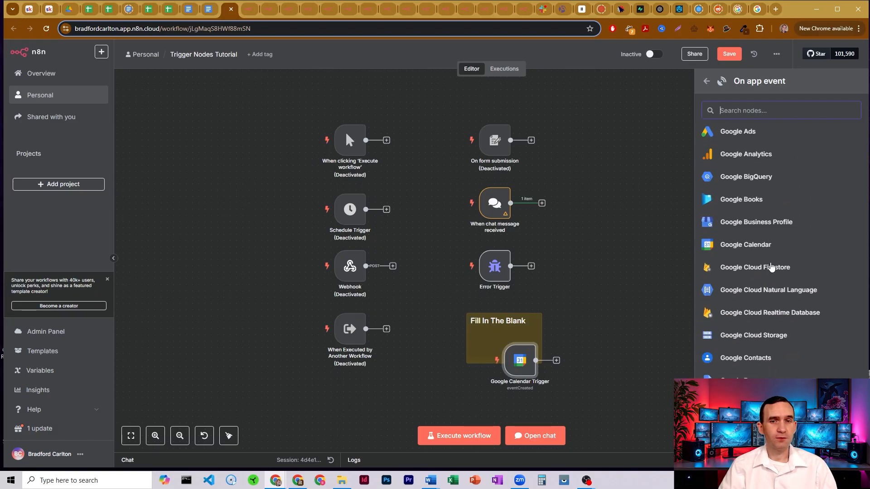
scroll(772, 270, "down", 5)
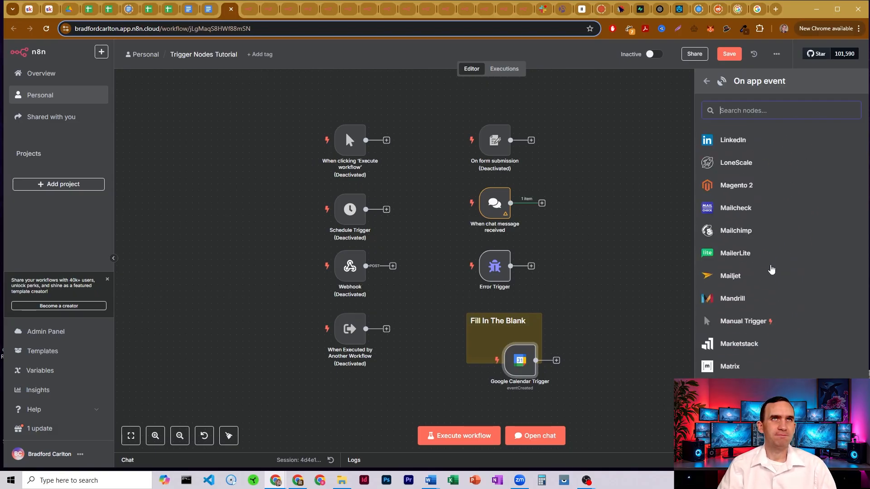
scroll(766, 242, "up", 2)
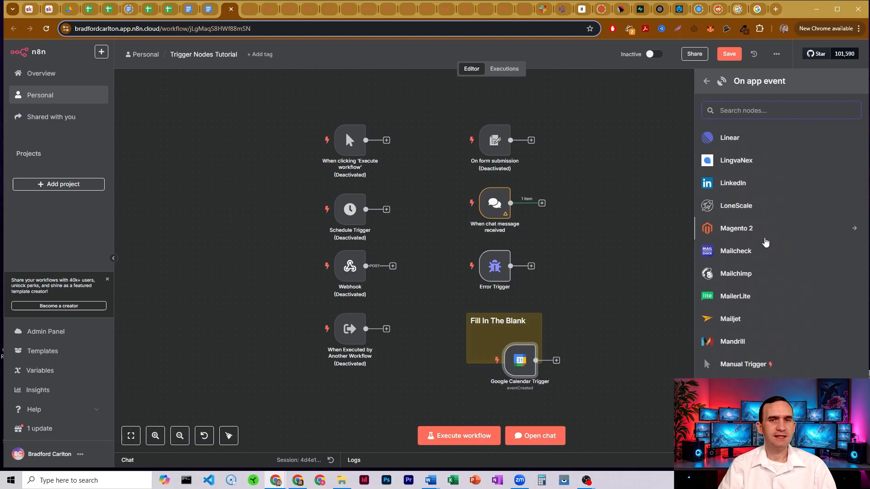
left_click(752, 186)
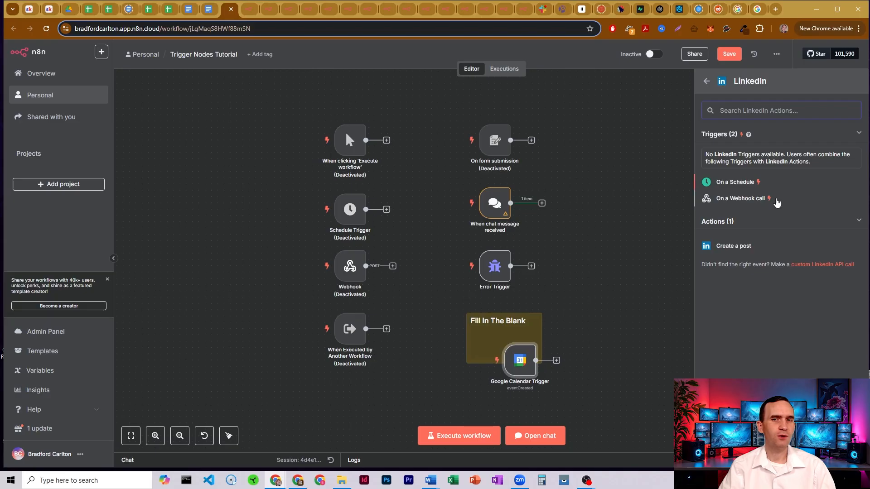
Close the node panel and review the Google Calendar Trigger's Poll Times settings
left_click(709, 84)
left_click(621, 299)
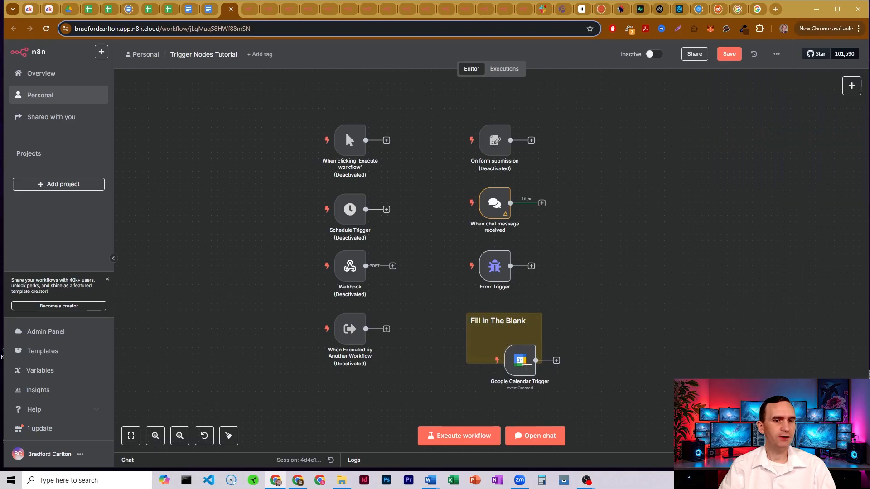
double_click(522, 363)
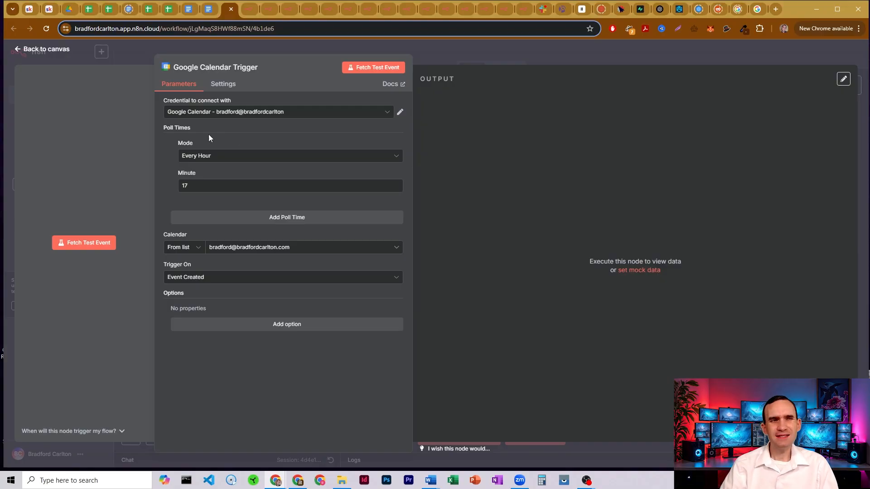
left_click_drag(162, 129, 281, 195)
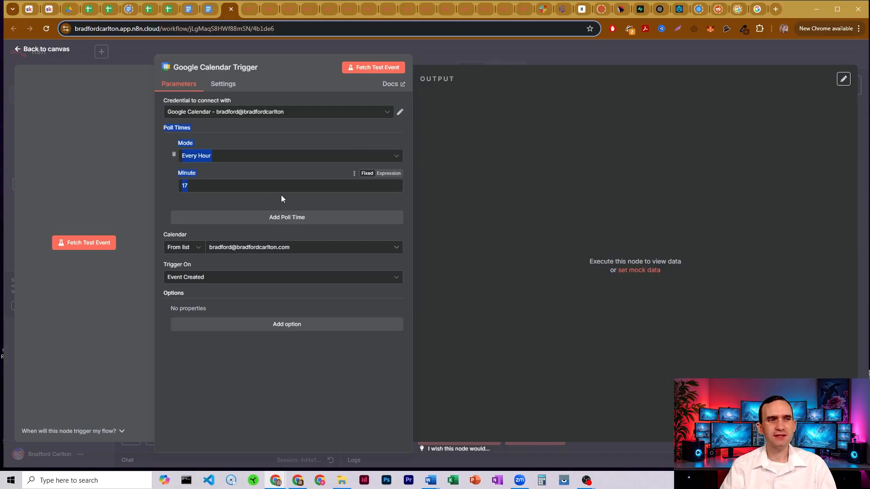
left_click(246, 129)
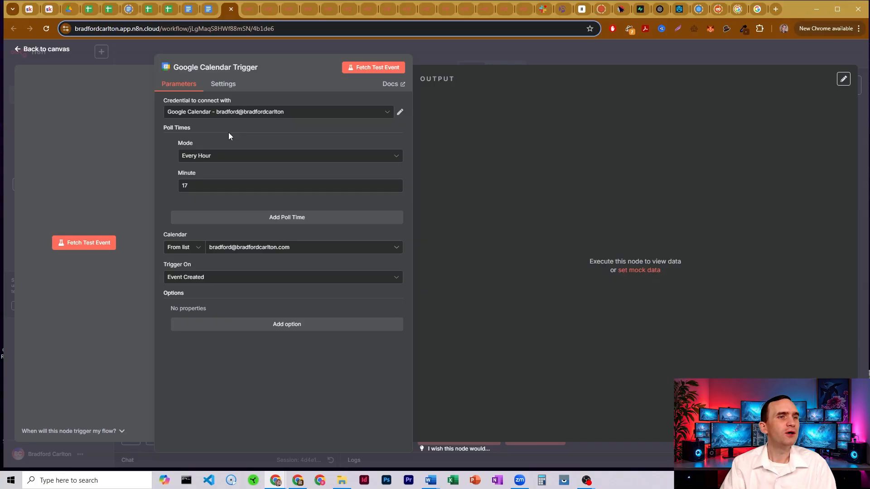
left_click(462, 56)
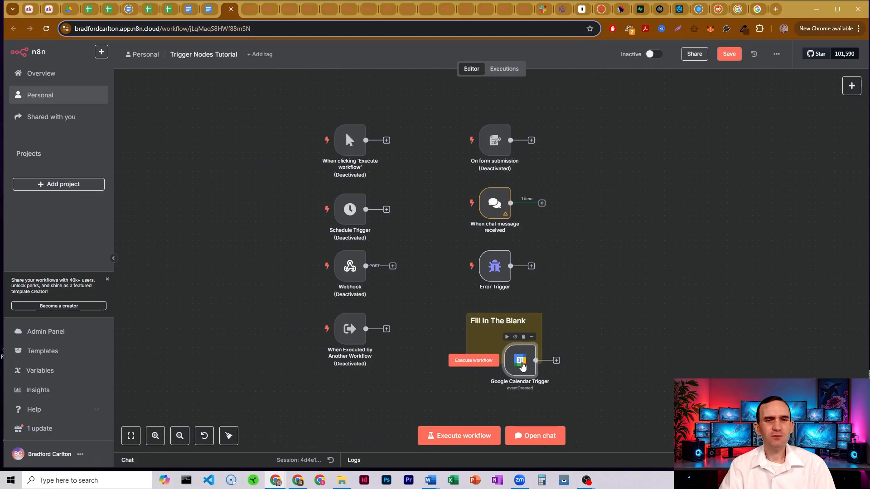
Peek at the Action in an app category, then shift the Google Calendar Trigger left within the note
left_click_drag(536, 351, 542, 345)
left_click(852, 86)
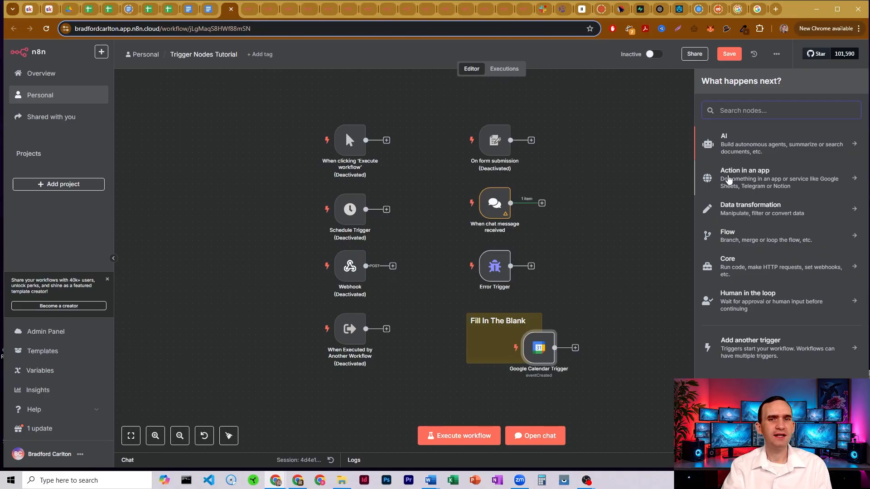
left_click(756, 178)
left_click(706, 81)
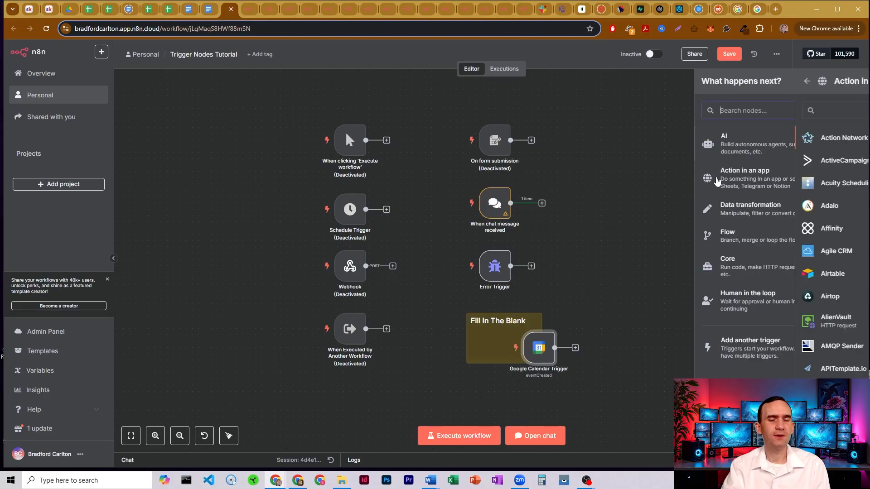
left_click(641, 213)
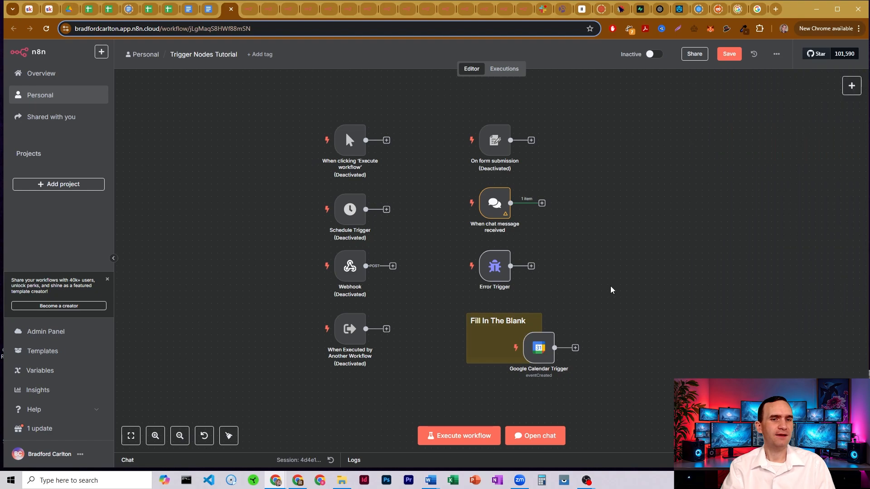
left_click_drag(537, 348, 499, 348)
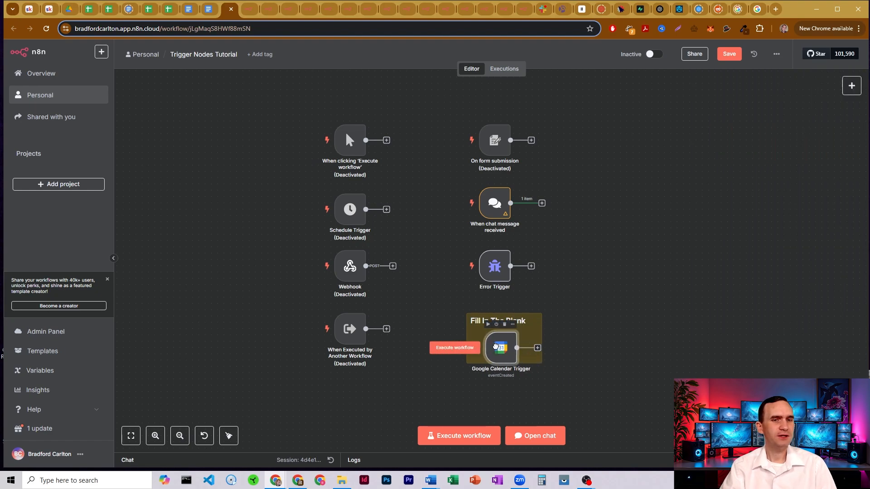